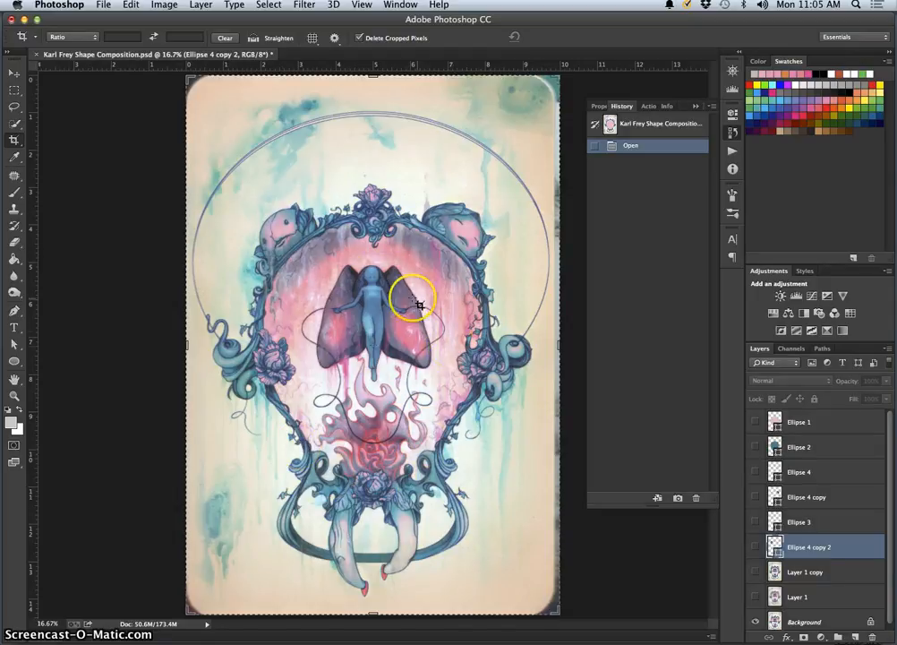
Make Layer 1, Layer 1 copy and all six ellipse layers visible above the background painting
{"action": "left_click", "coordinate": [756, 597]}
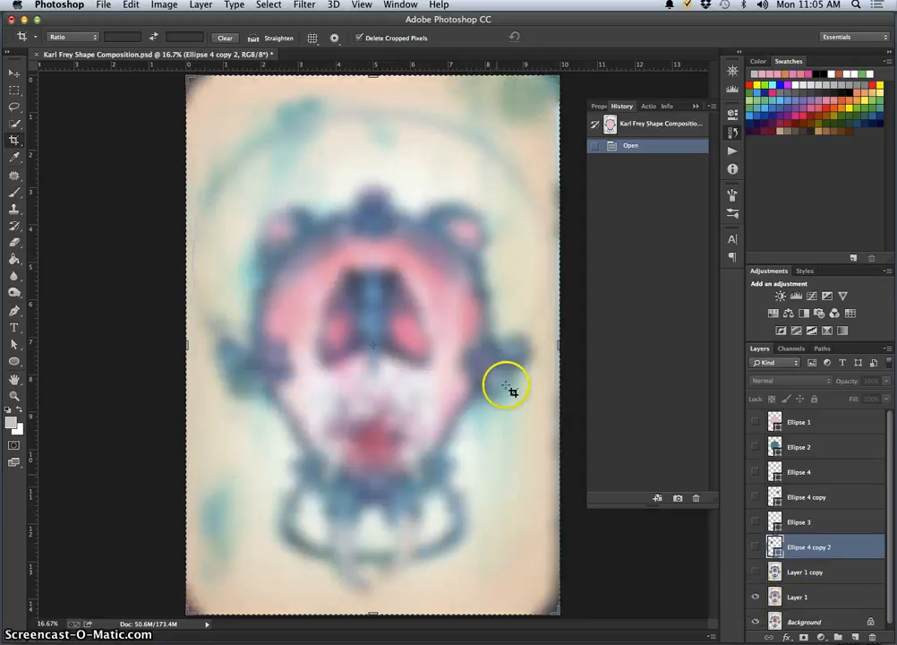
{"action": "left_click", "coordinate": [756, 571]}
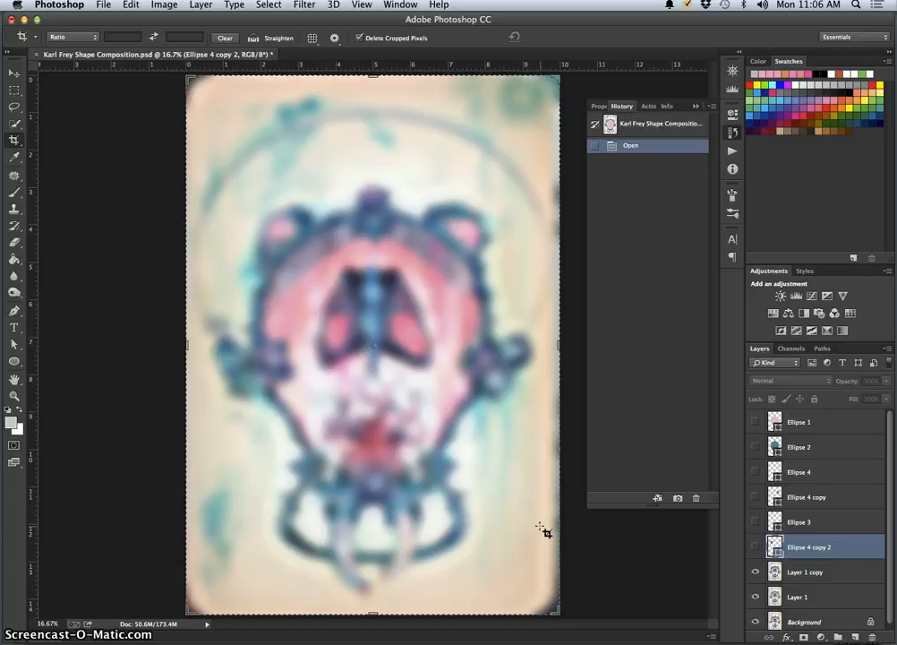
{"action": "left_click", "coordinate": [756, 548]}
{"action": "left_click", "coordinate": [755, 521]}
{"action": "left_click", "coordinate": [755, 495]}
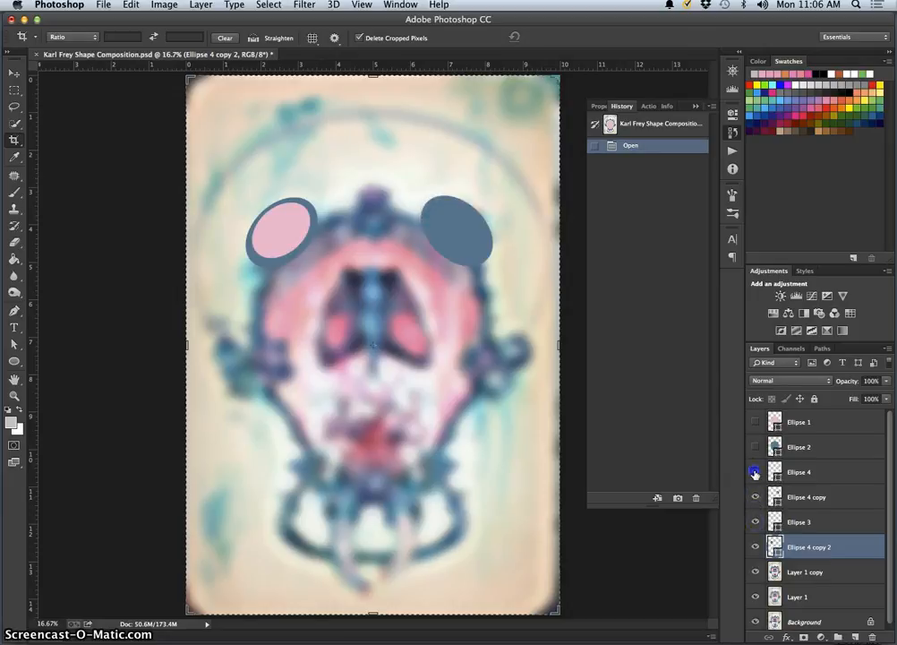
{"action": "left_click", "coordinate": [755, 472]}
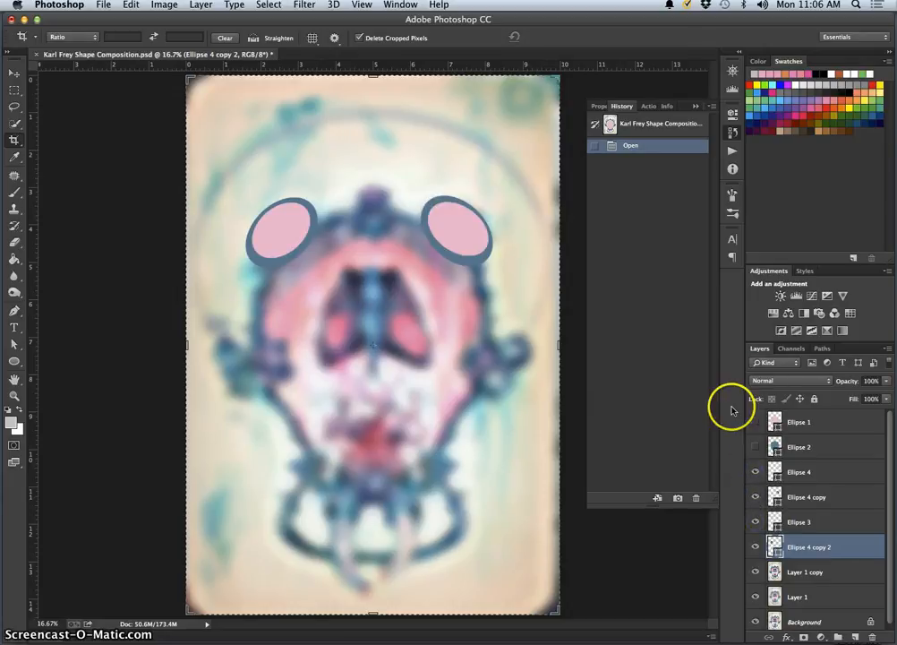
{"action": "left_click", "coordinate": [755, 447]}
{"action": "left_click", "coordinate": [755, 421]}
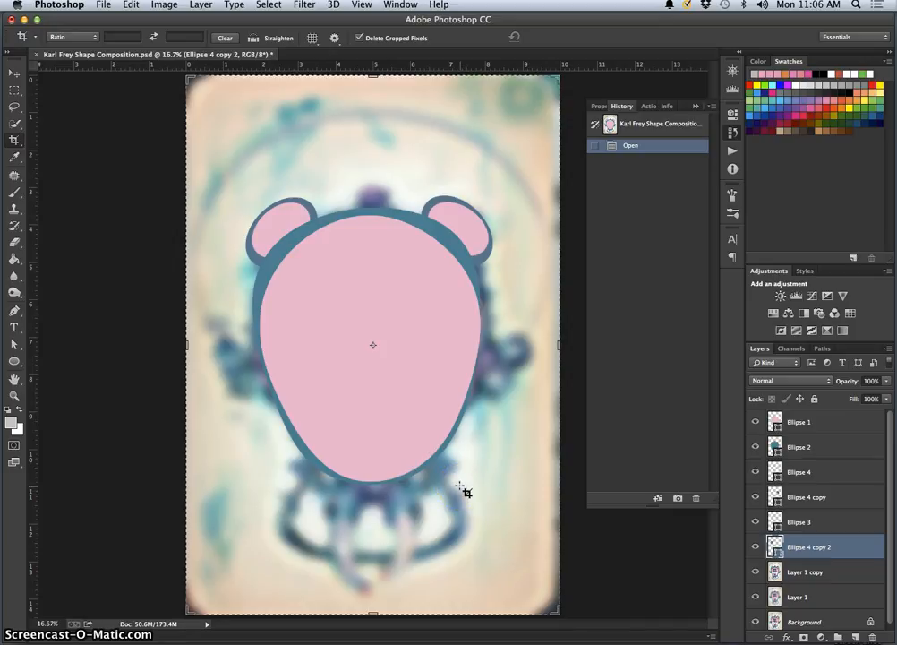
Open jjSkippinglung.jpg from the Shape Composition Exercise folder in Preview, shrink its window and move it out of the way
{"action": "key", "text": "ctrl+Up"}
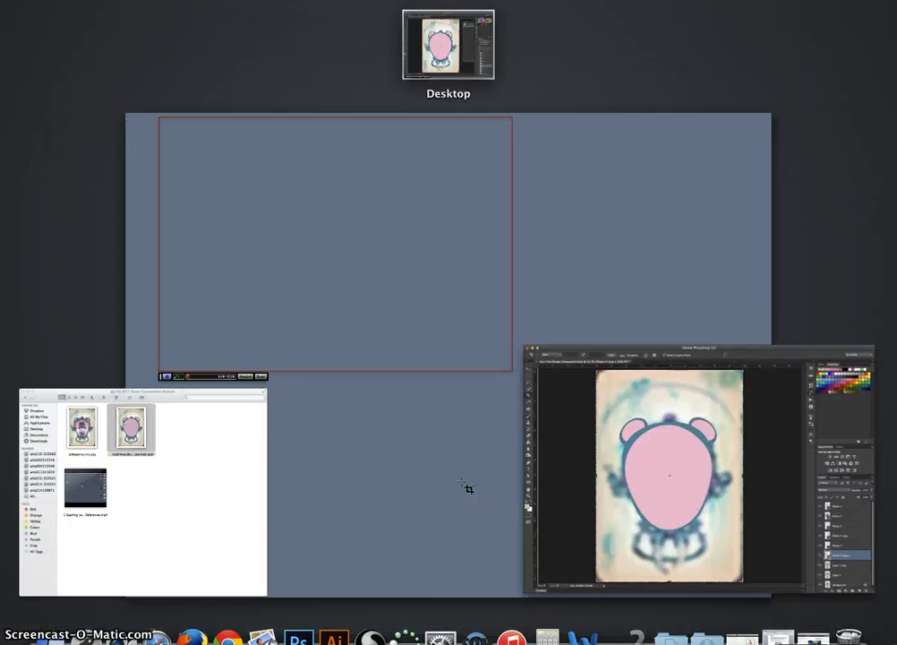
{"action": "left_click", "coordinate": [180, 507]}
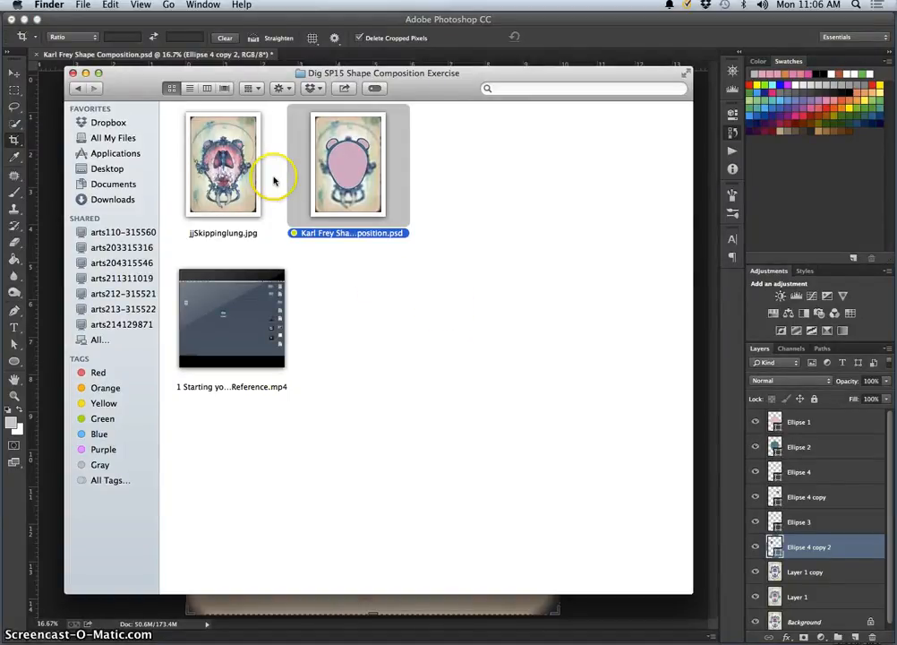
{"action": "double_click", "coordinate": [224, 170]}
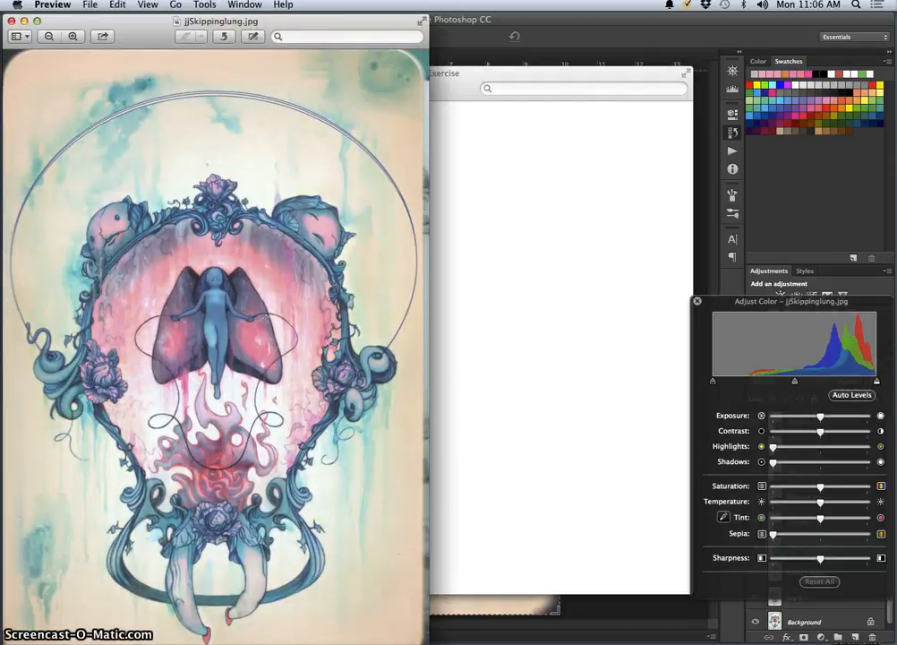
{"action": "left_click_drag", "start_coordinate": [426, 638], "coordinate": [209, 300]}
{"action": "left_click_drag", "start_coordinate": [244, 25], "coordinate": [240, 359]}
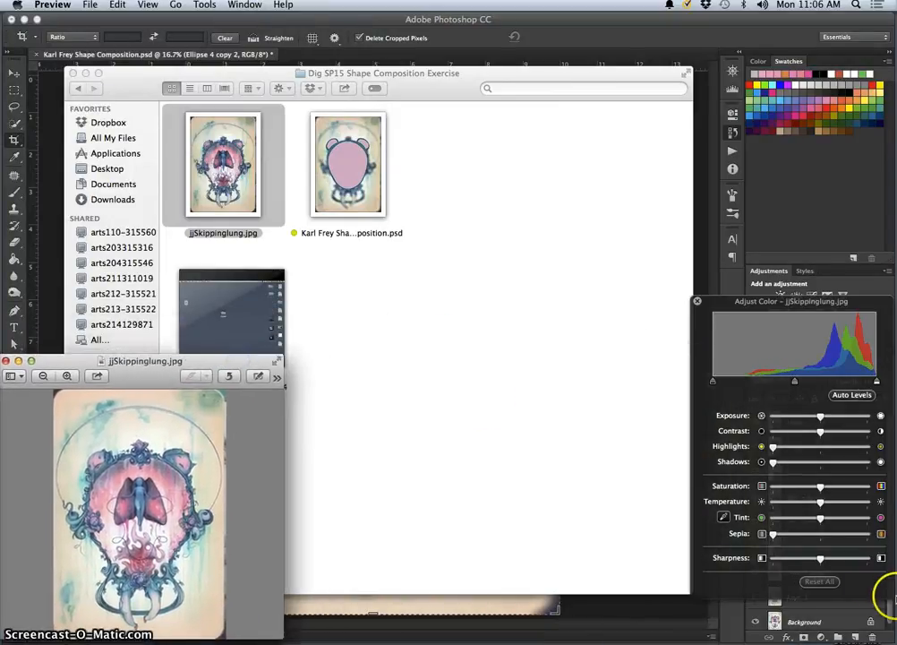
Shrink the Photoshop window and reposition it so that part of the desktop is free for the Preview reference
{"action": "left_click_drag", "start_coordinate": [893, 639], "coordinate": [825, 602]}
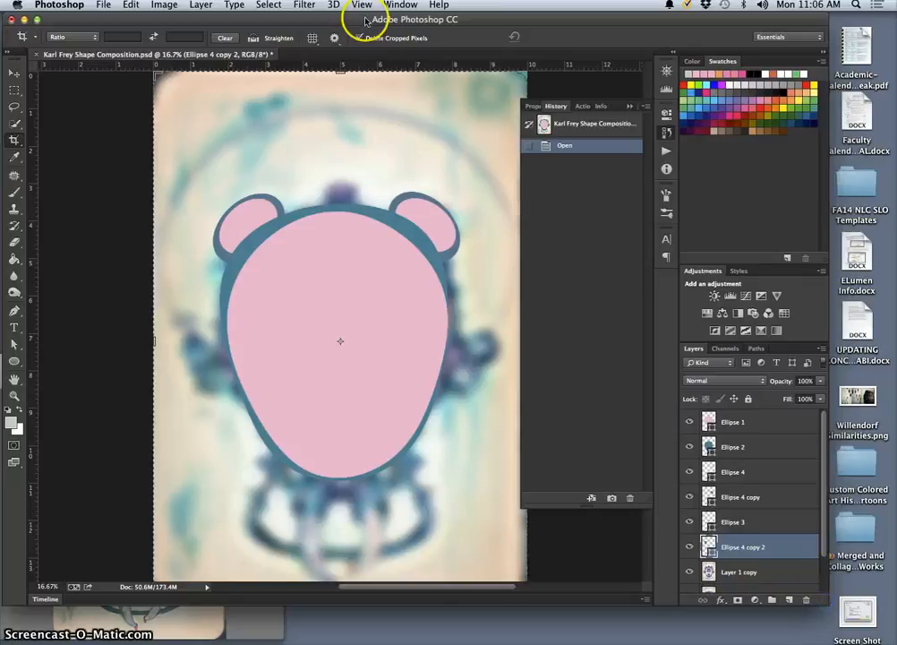
{"action": "left_click_drag", "start_coordinate": [365, 20], "coordinate": [422, 20]}
{"action": "left_click", "coordinate": [44, 363]}
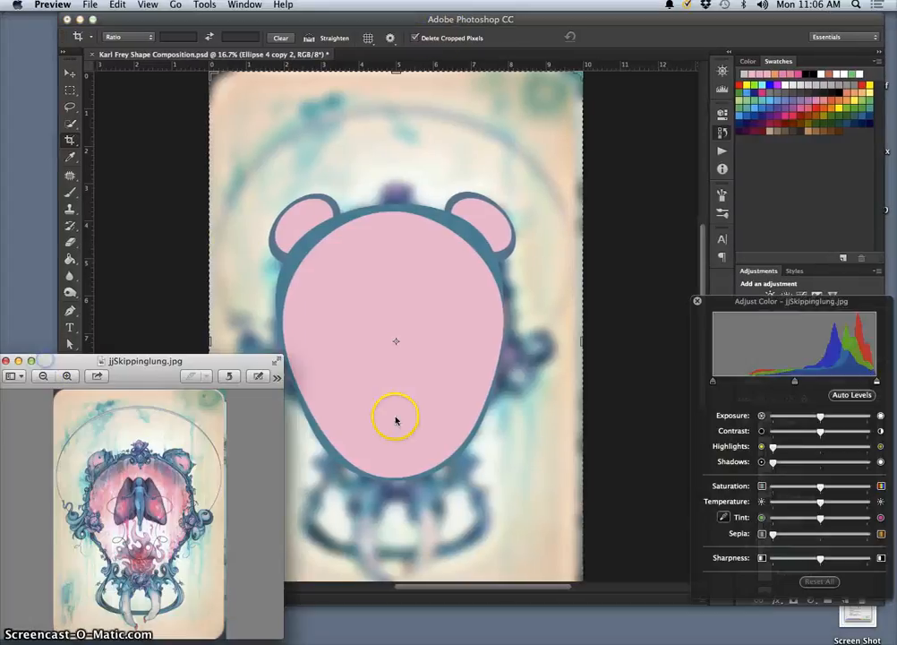
{"action": "left_click", "coordinate": [504, 18]}
{"action": "left_click_drag", "start_coordinate": [502, 20], "coordinate": [459, 20]}
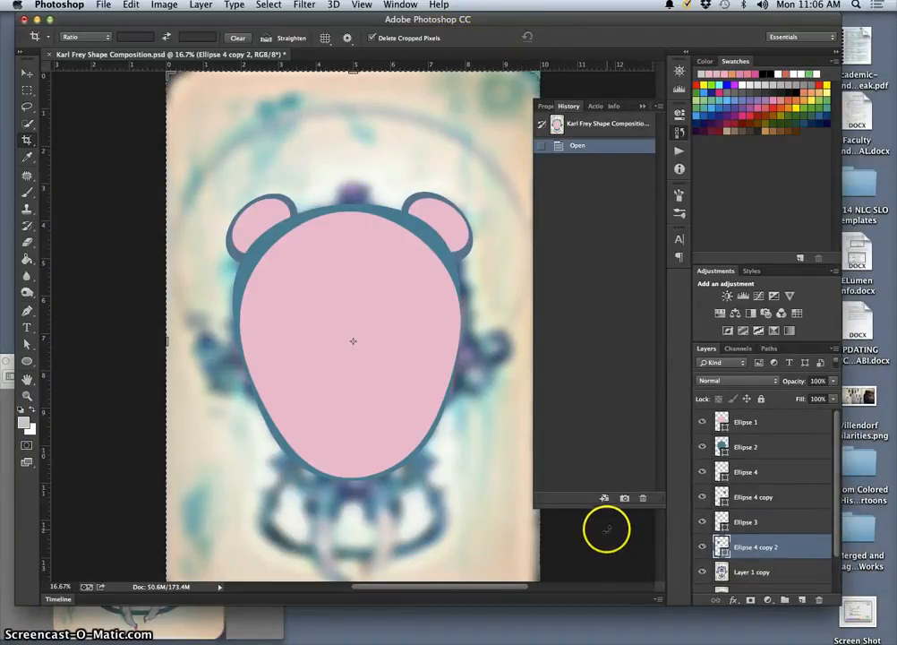
Switch to the Shape Composition Exercise folder in Finder and open jjSkippinglung.jpg with Adobe Photoshop CC
{"action": "key", "text": "ctrl+Up"}
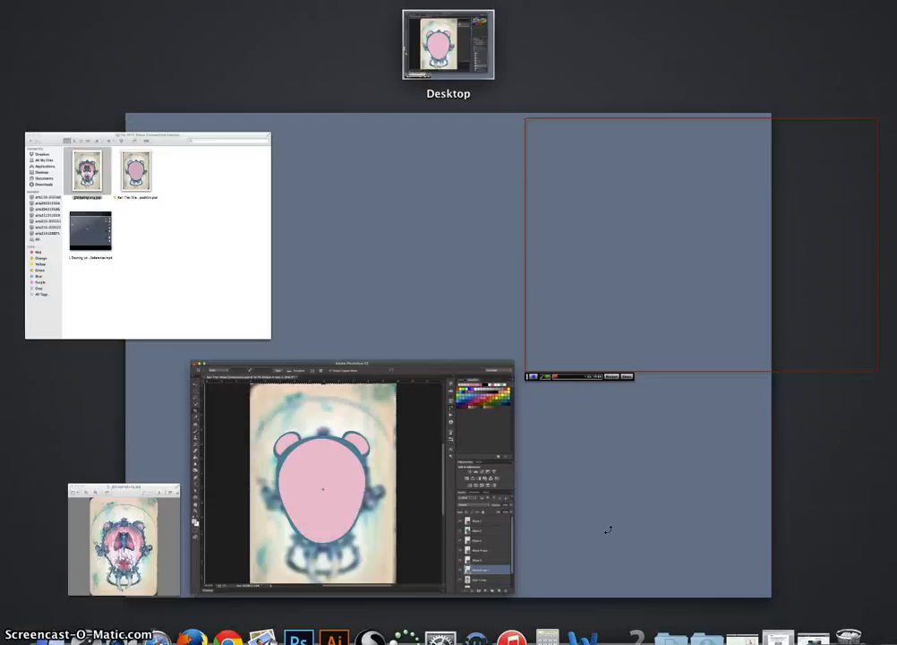
{"action": "left_click", "coordinate": [211, 261]}
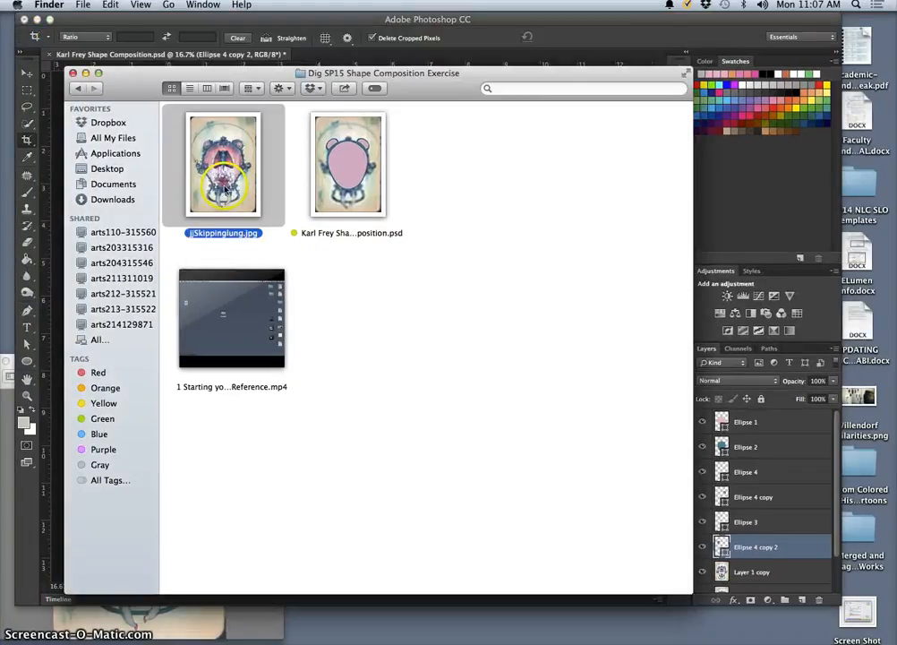
{"action": "right_click", "coordinate": [224, 179]}
{"action": "mouse_move", "coordinate": [245, 194]}
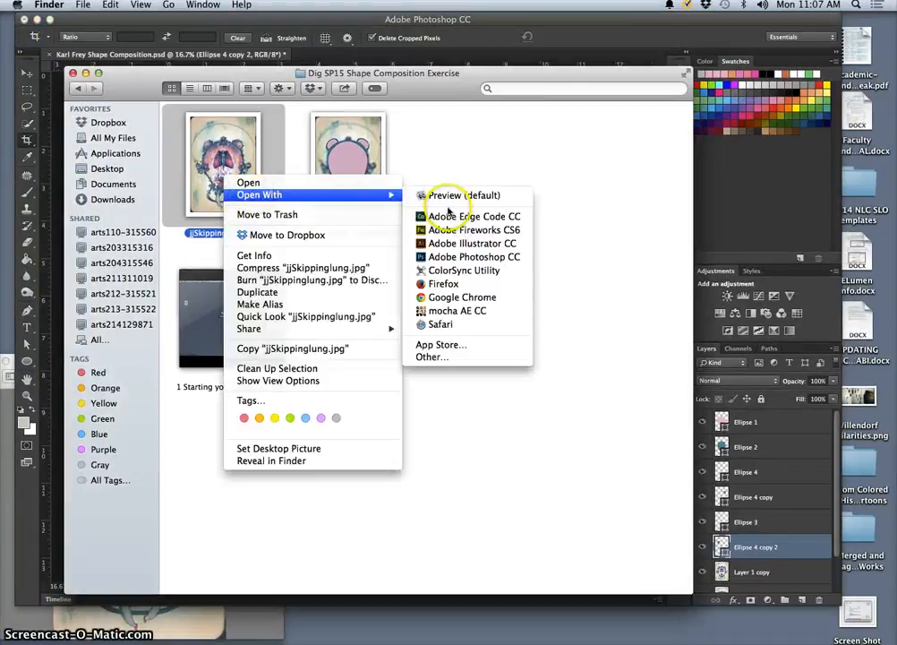
{"action": "left_click", "coordinate": [456, 257]}
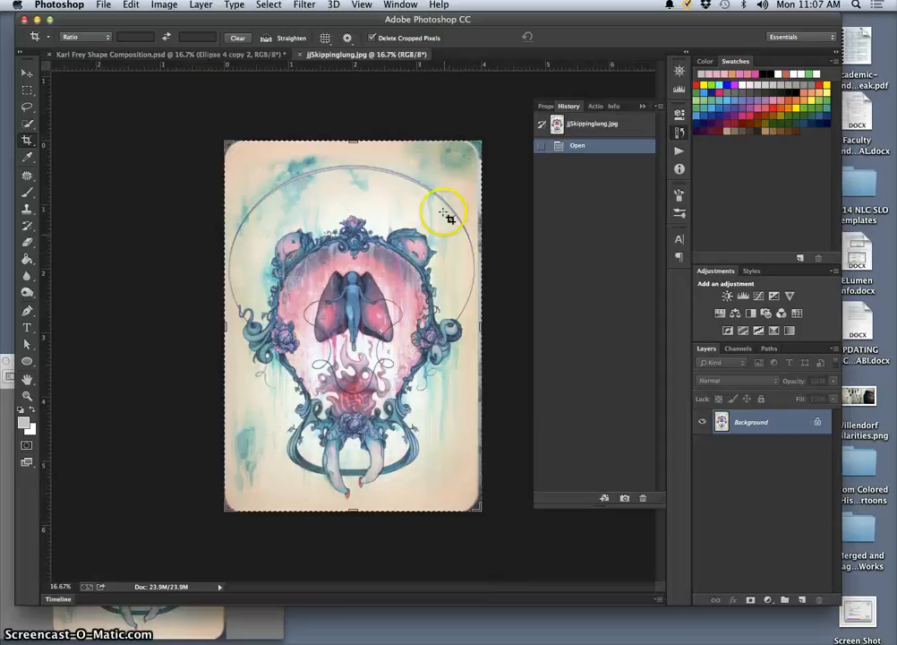
Float the jjSkippinglung.jpg document in its own window, zoom it out to 6.25%, and place it beside the narrowed main window
{"action": "left_click_drag", "start_coordinate": [369, 55], "coordinate": [383, 109]}
{"action": "left_click_drag", "start_coordinate": [466, 116], "coordinate": [391, 170]}
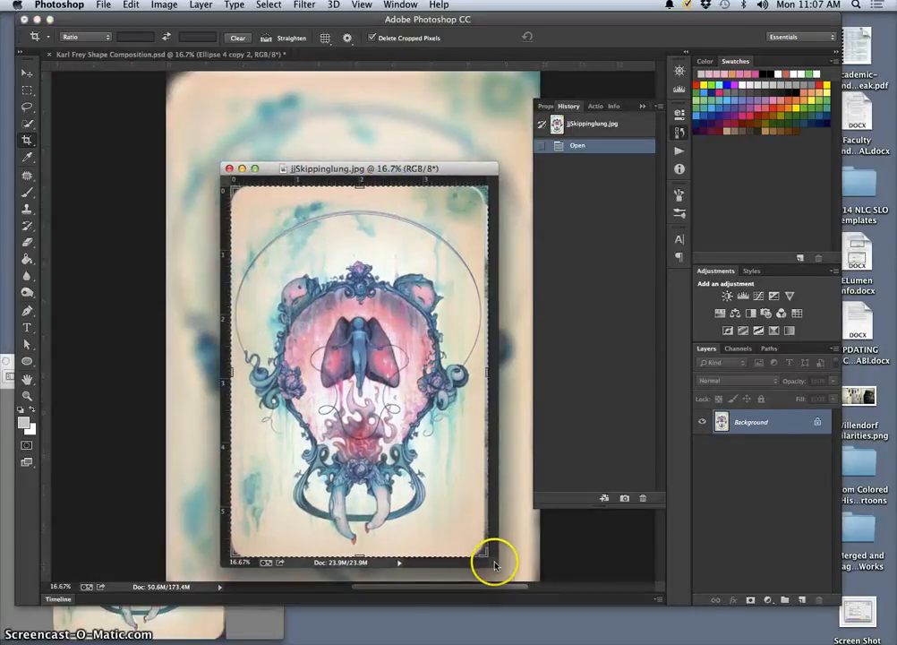
{"action": "left_click_drag", "start_coordinate": [495, 564], "coordinate": [458, 513]}
{"action": "key", "text": "super+minus"}
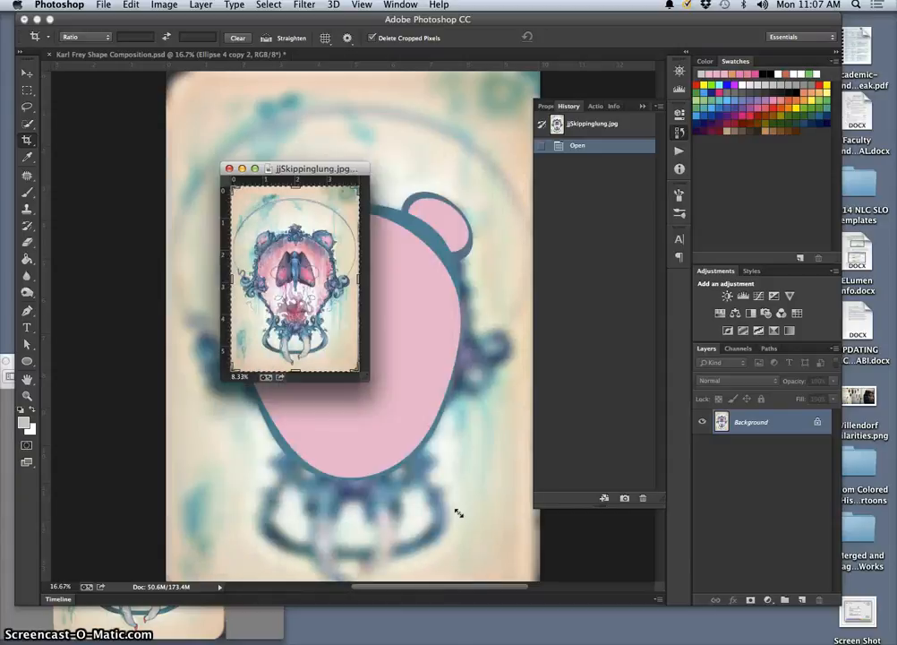
{"action": "key", "text": "super+minus"}
{"action": "left_click_drag", "start_coordinate": [291, 173], "coordinate": [853, 23]}
{"action": "mouse_move", "coordinate": [718, 21]}
{"action": "left_mouse_down"}
{"action": "mouse_move", "coordinate": [668, 19]}
{"action": "mouse_move", "coordinate": [705, 18]}
{"action": "left_mouse_up"}
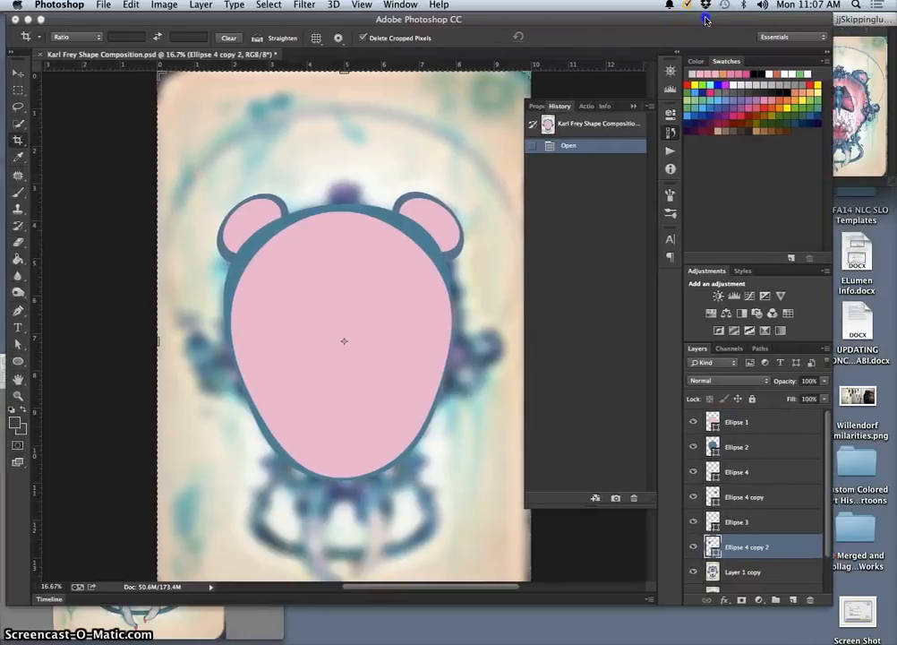
{"action": "left_click_drag", "start_coordinate": [817, 606], "coordinate": [778, 617]}
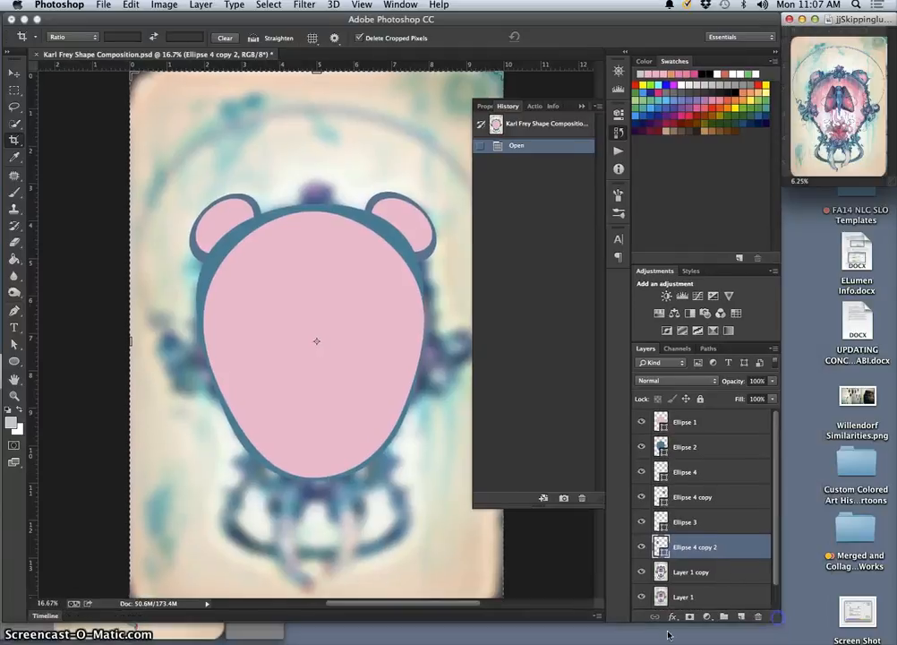
Close Preview's Adjust Color palette, then shrink the Preview reference and park it below the floating jjSkippinglung.jpg window
{"action": "left_click", "coordinate": [223, 637]}
{"action": "left_click_drag", "start_coordinate": [201, 357], "coordinate": [801, 194]}
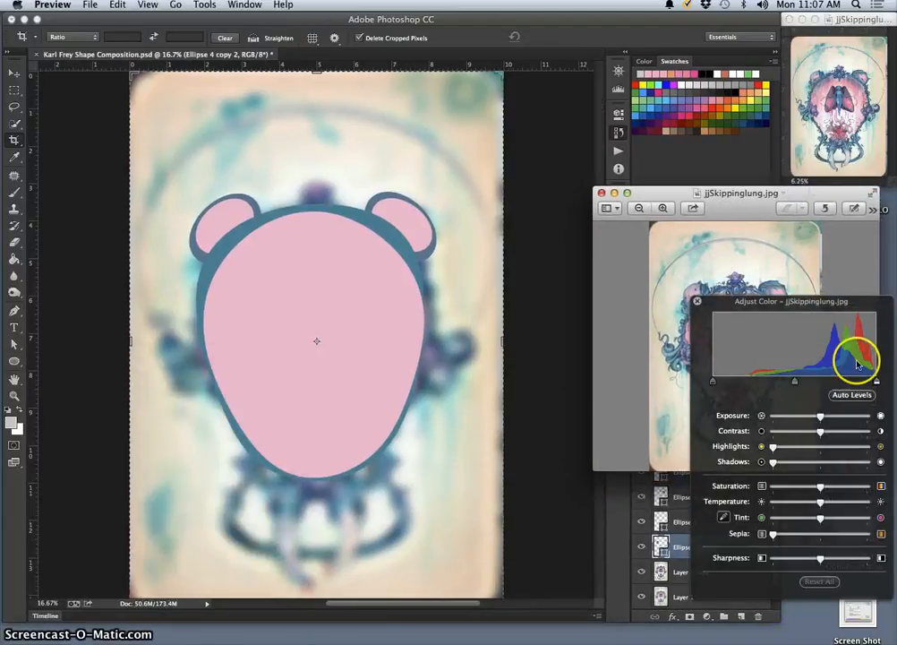
{"action": "left_click", "coordinate": [699, 302]}
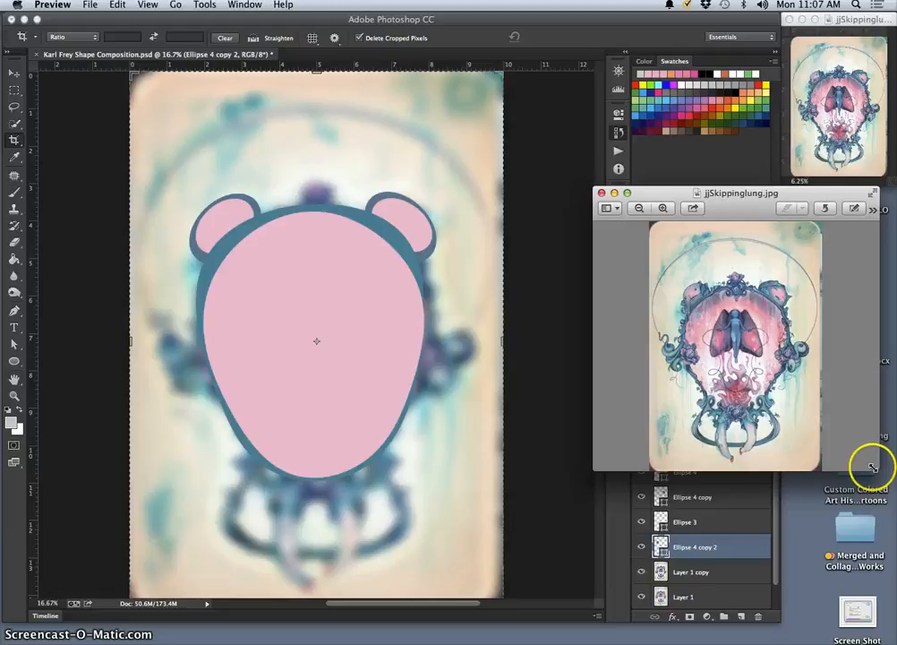
{"action": "left_click_drag", "start_coordinate": [876, 467], "coordinate": [754, 340]}
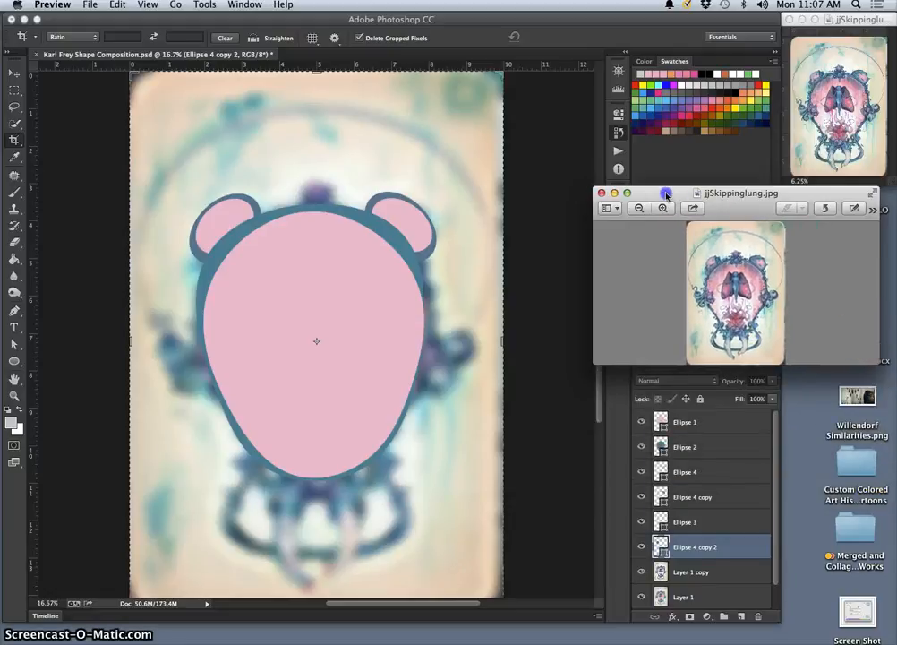
{"action": "left_click_drag", "start_coordinate": [666, 195], "coordinate": [617, 204]}
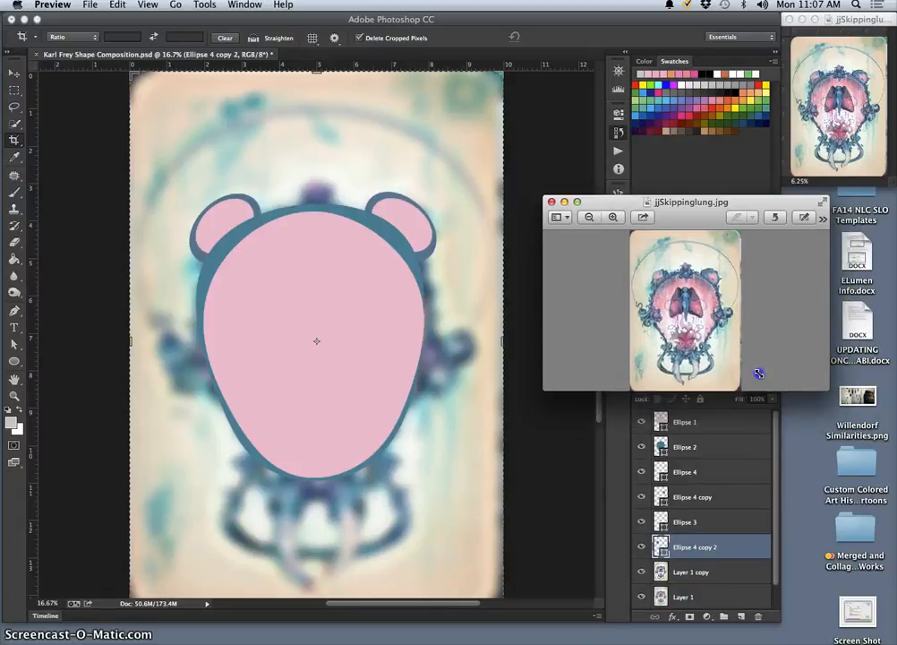
{"action": "left_click_drag", "start_coordinate": [709, 207], "coordinate": [849, 197]}
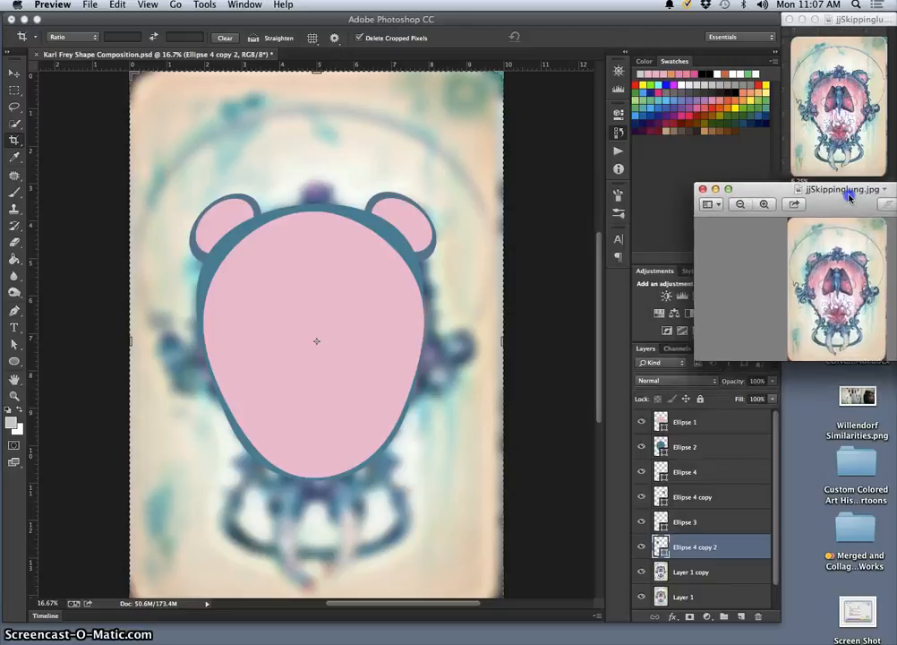
{"action": "left_click", "coordinate": [537, 248]}
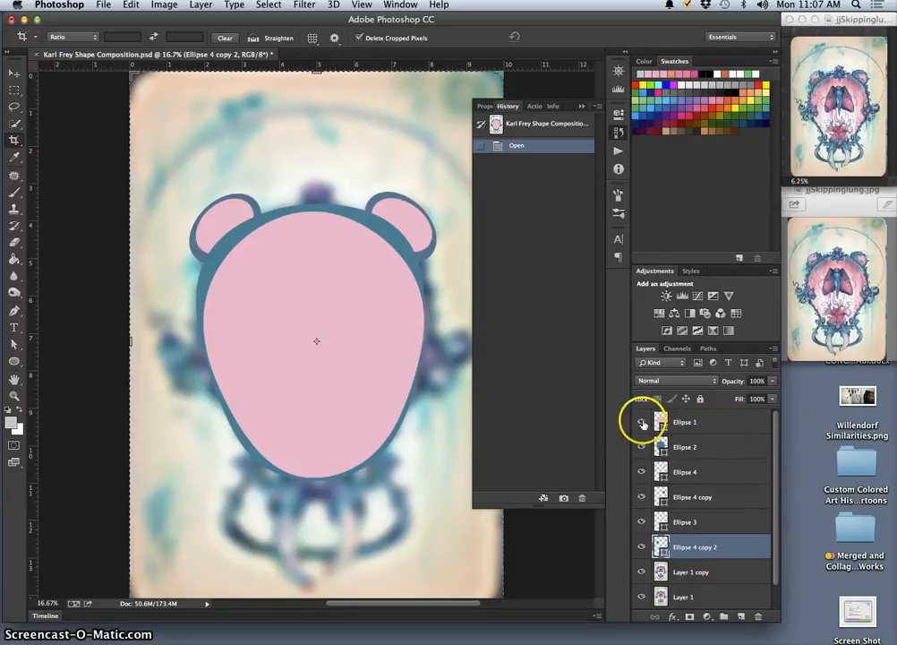
Select the Ellipse 1 layer and toggle Ellipse 1 and Ellipse 2 to compare them, leaving only Ellipse 2 hidden
{"action": "left_click", "coordinate": [707, 425]}
{"action": "left_click", "coordinate": [642, 421]}
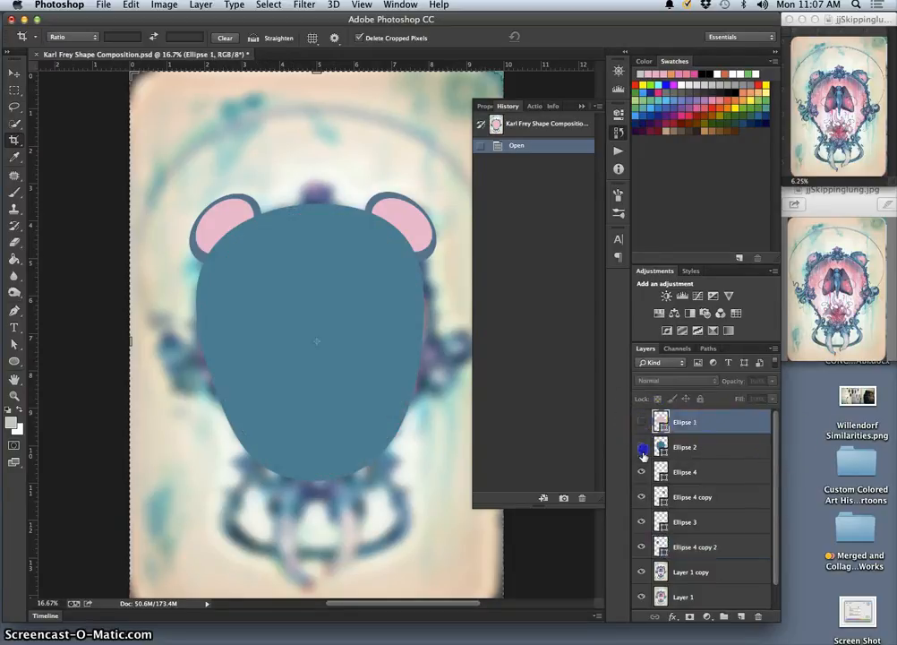
{"action": "left_click", "coordinate": [641, 447]}
{"action": "left_click", "coordinate": [641, 422]}
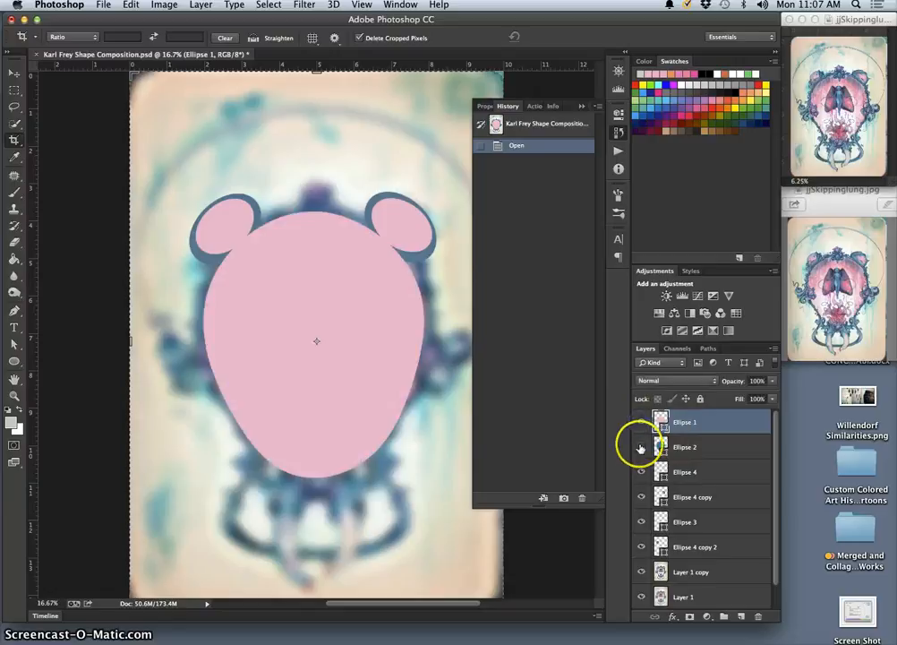
{"action": "left_click", "coordinate": [641, 446]}
{"action": "left_click", "coordinate": [641, 422]}
{"action": "left_click", "coordinate": [641, 447]}
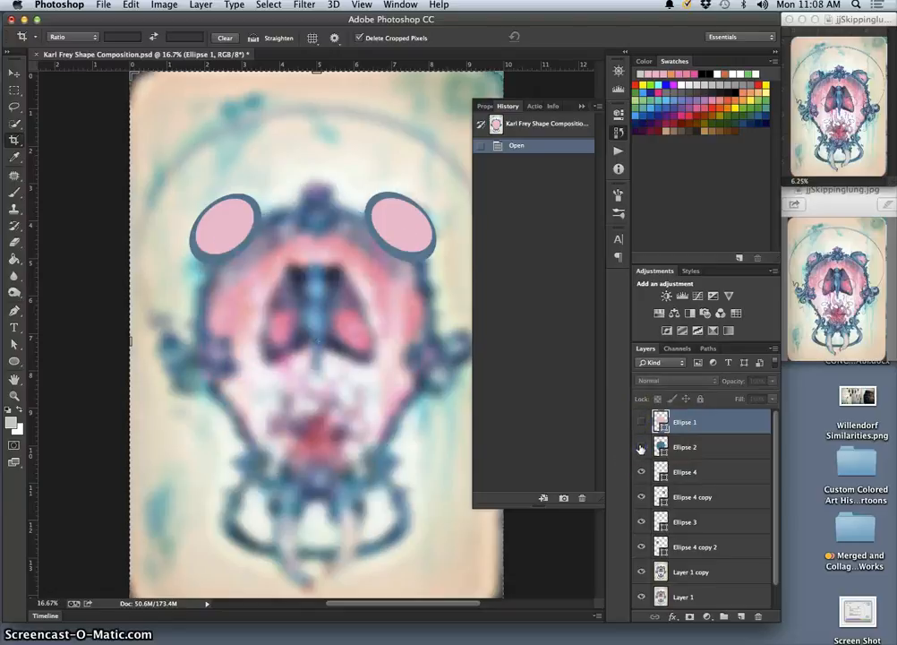
{"action": "left_click", "coordinate": [641, 422]}
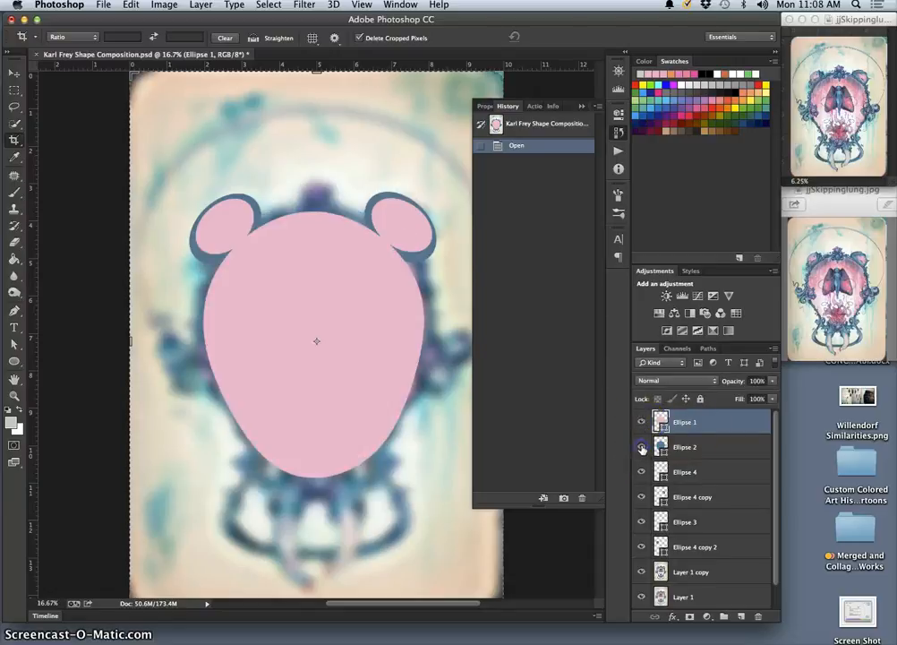
{"action": "left_click", "coordinate": [641, 447]}
{"action": "left_click", "coordinate": [641, 446]}
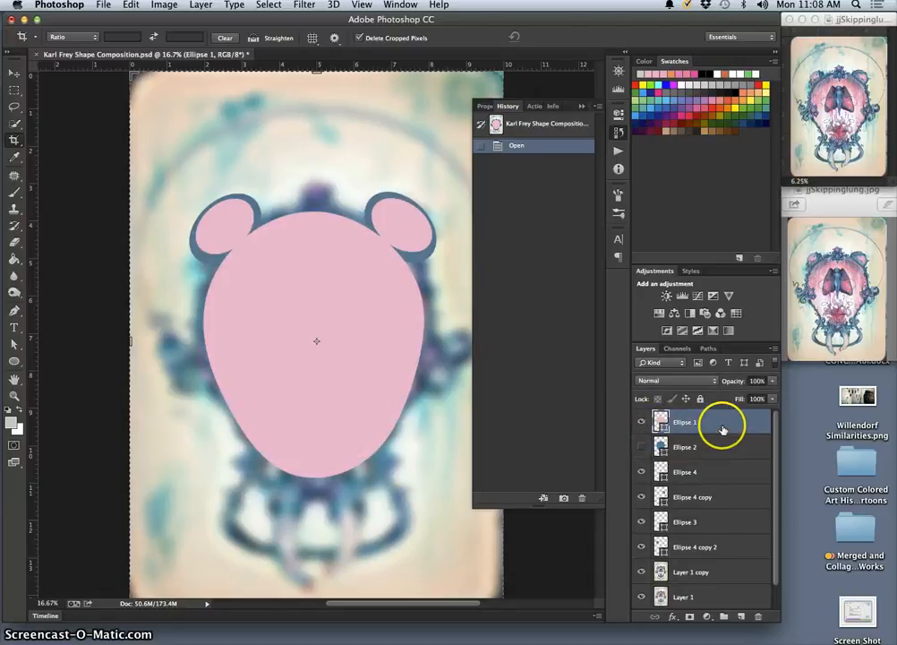
Lower the Ellipse 1 layer's opacity to 39% and hide the layer
{"action": "left_click", "coordinate": [771, 382]}
{"action": "left_click_drag", "start_coordinate": [742, 395], "coordinate": [735, 396]}
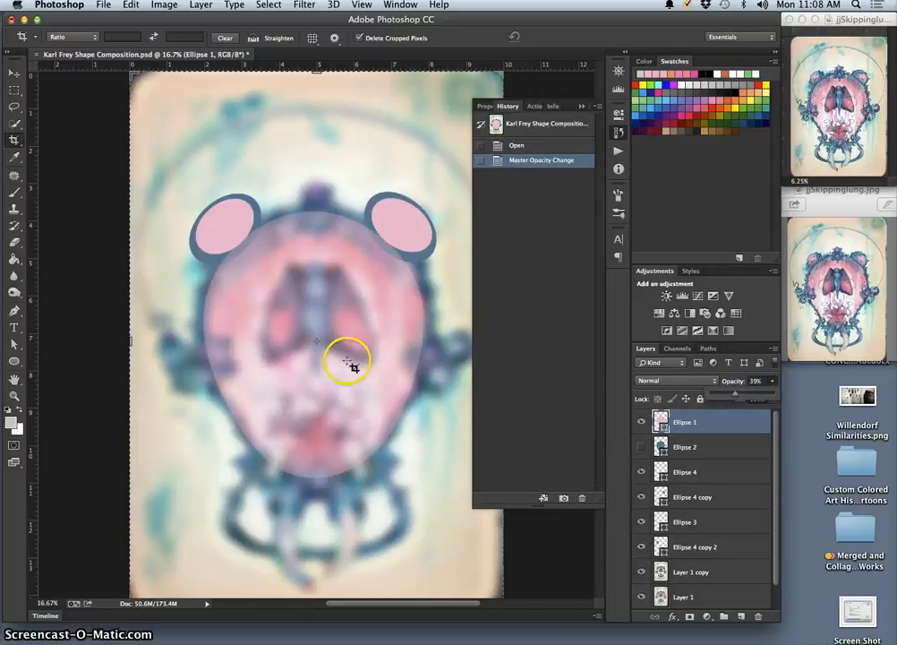
{"action": "left_click", "coordinate": [642, 422]}
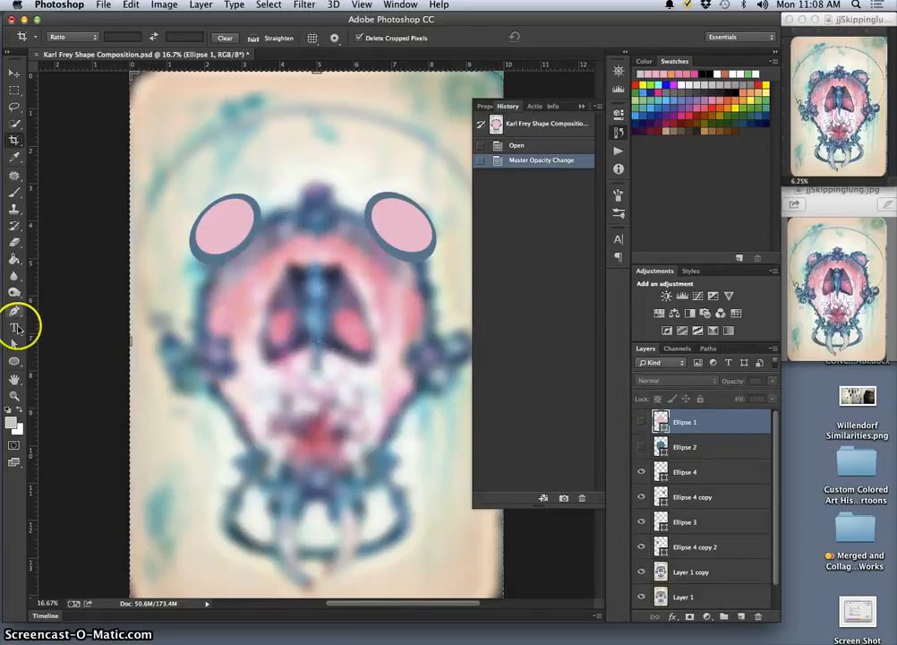
Draw a tall ellipse shape about 349 by 897 px over the blurred figure's left wing
{"action": "left_click", "coordinate": [13, 361]}
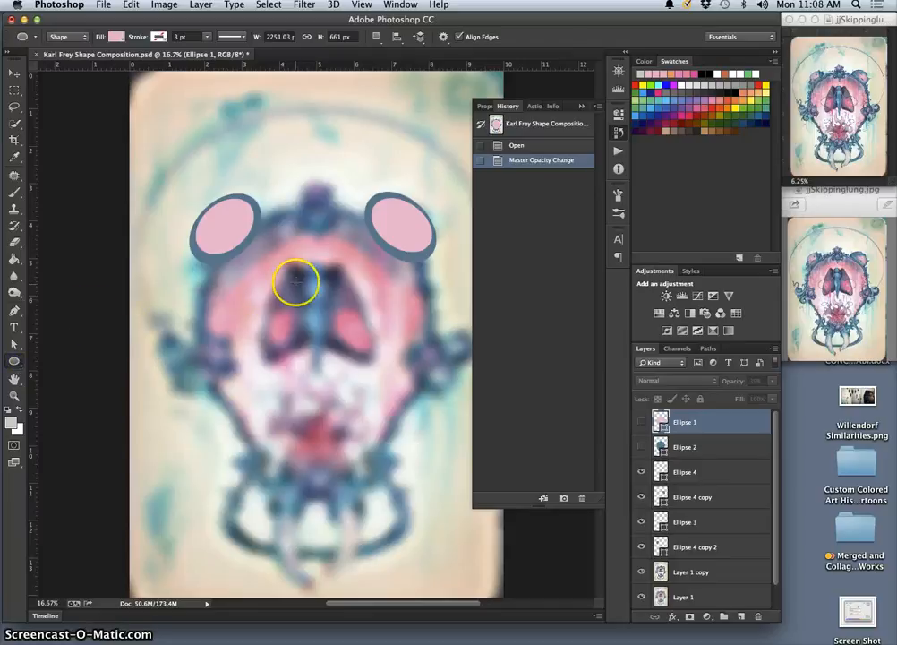
{"action": "left_click_drag", "start_coordinate": [294, 263], "coordinate": [256, 362]}
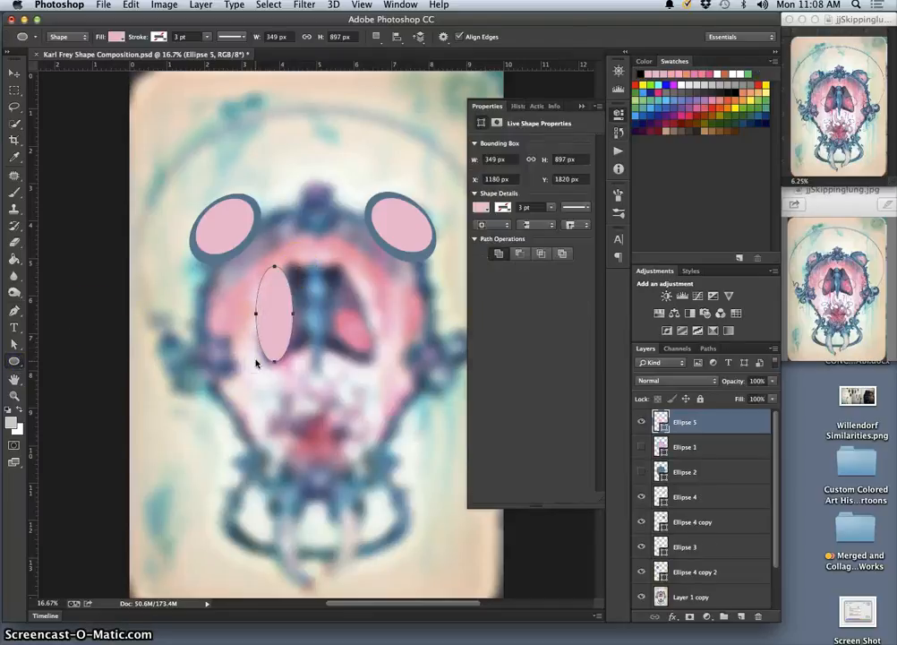
Recolor the Ellipse 5 shape with the darker pink (e5779c) sampled from the blurred figure's right wing
{"action": "double_click", "coordinate": [661, 418]}
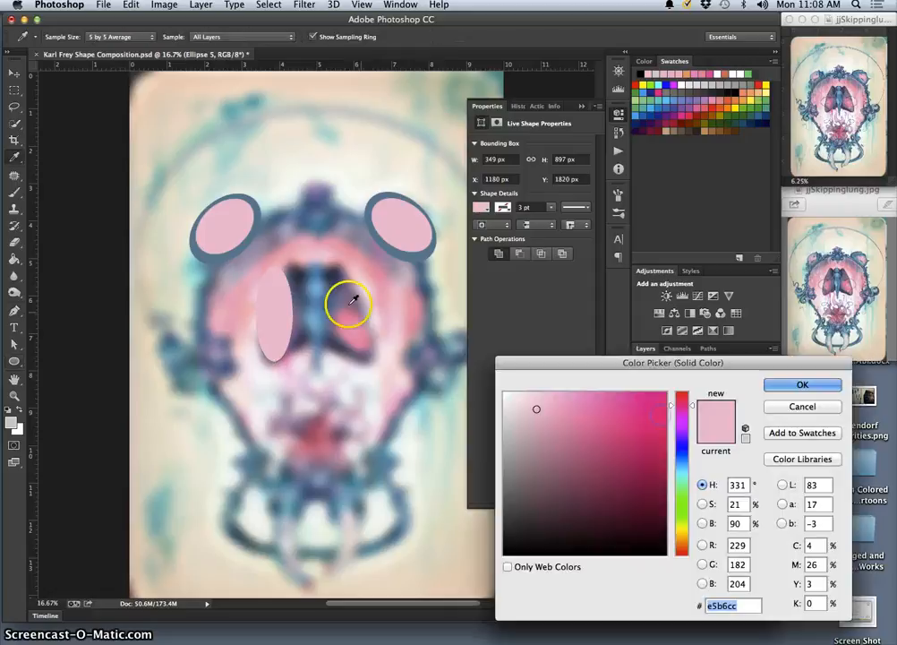
{"action": "left_click", "coordinate": [349, 314]}
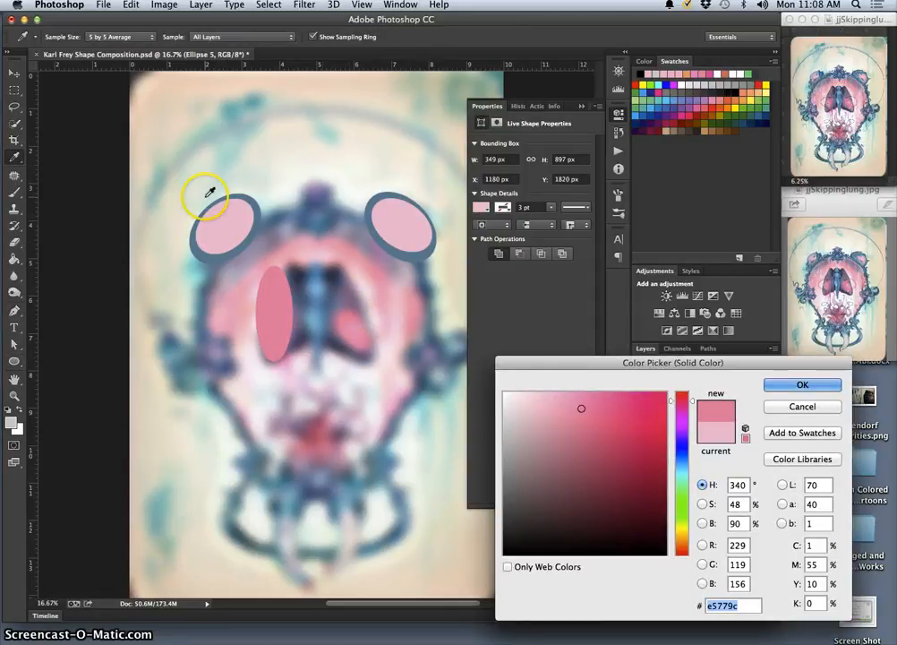
{"action": "left_click", "coordinate": [802, 384]}
Free-transform Ellipse 5 to about 67% height, rotate it about 14°, and warp its upper edge toward the left wing's pink spot
{"action": "key", "text": "super+t"}
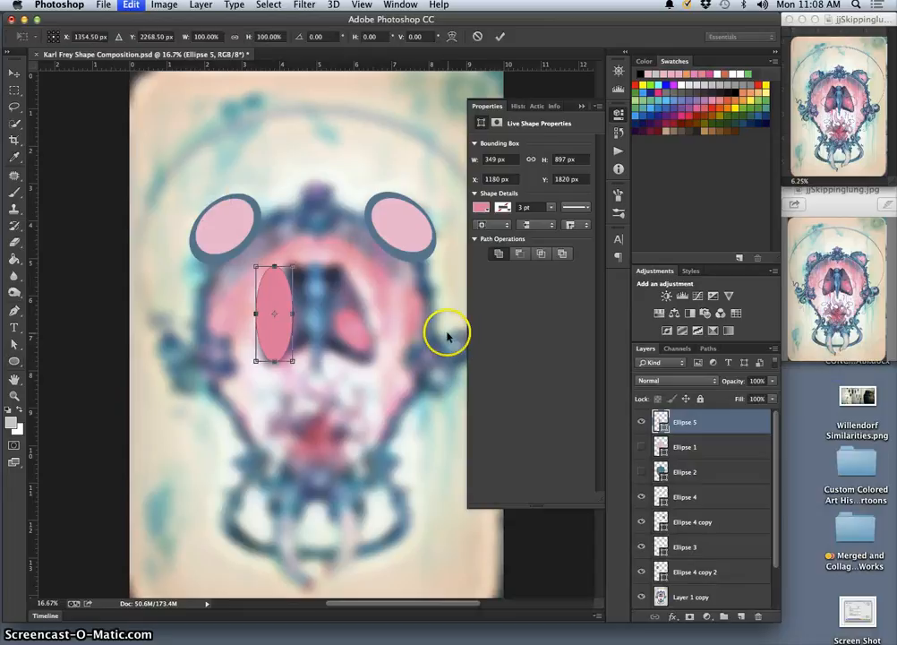
{"action": "left_click_drag", "start_coordinate": [313, 262], "coordinate": [283, 312]}
{"action": "right_click", "coordinate": [283, 312]}
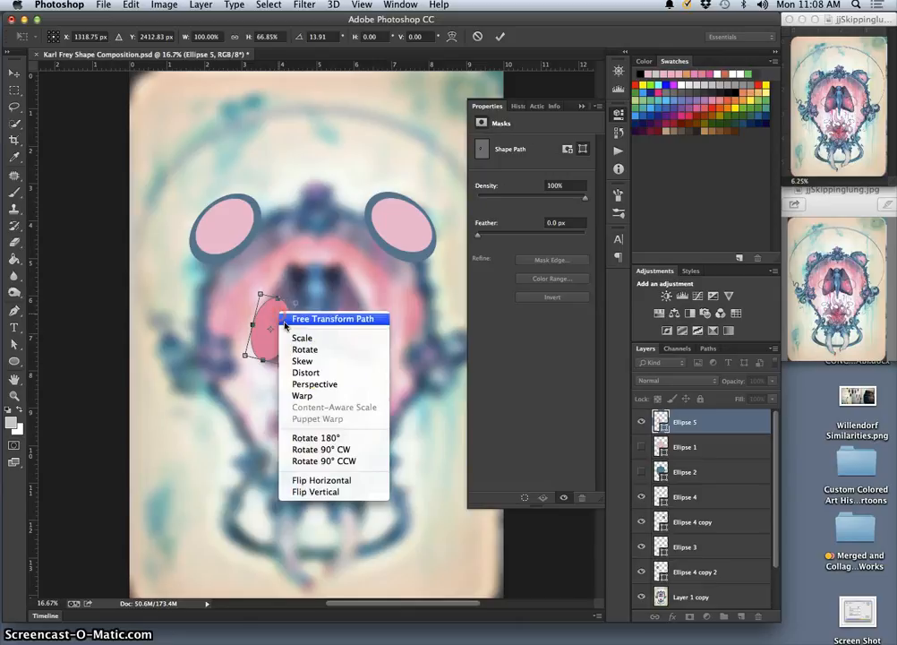
{"action": "left_click", "coordinate": [320, 400]}
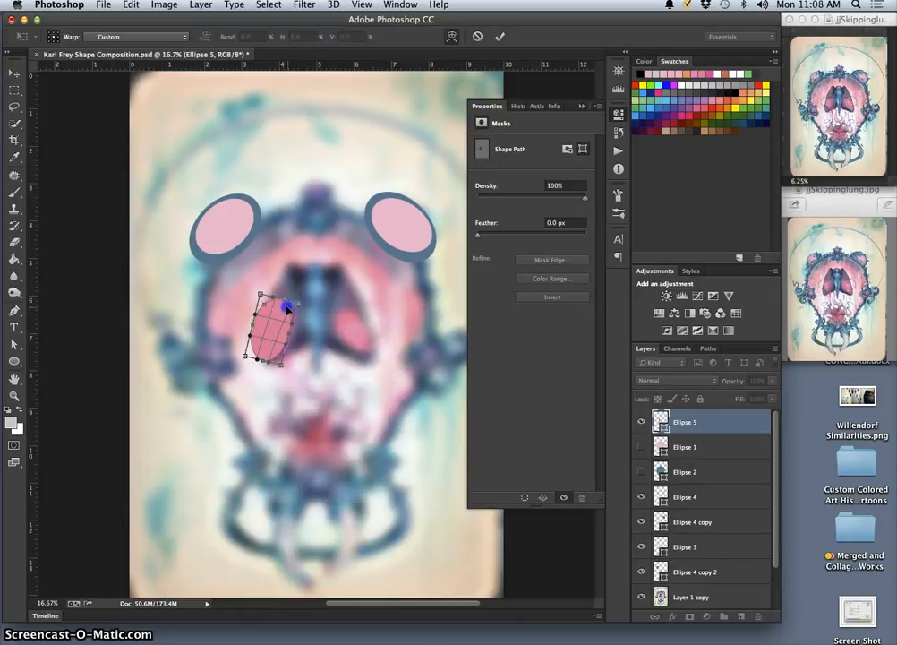
{"action": "left_click_drag", "start_coordinate": [311, 309], "coordinate": [273, 300]}
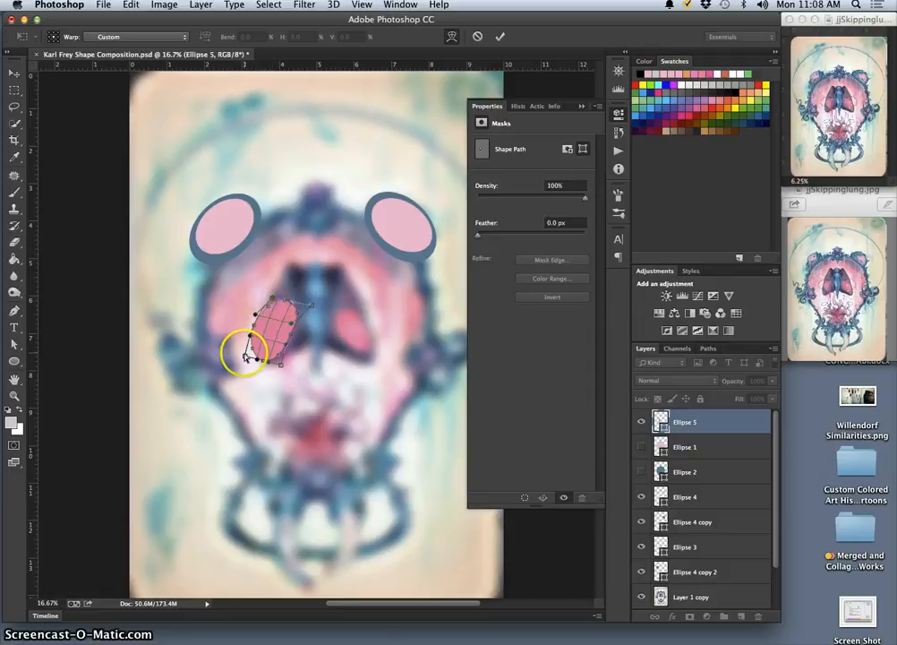
Distort Ellipse 5's corners to fit the left wing's pink spot and apply the transform, converting the live shape to a regular path
{"action": "right_click", "coordinate": [256, 341]}
{"action": "left_click", "coordinate": [284, 405]}
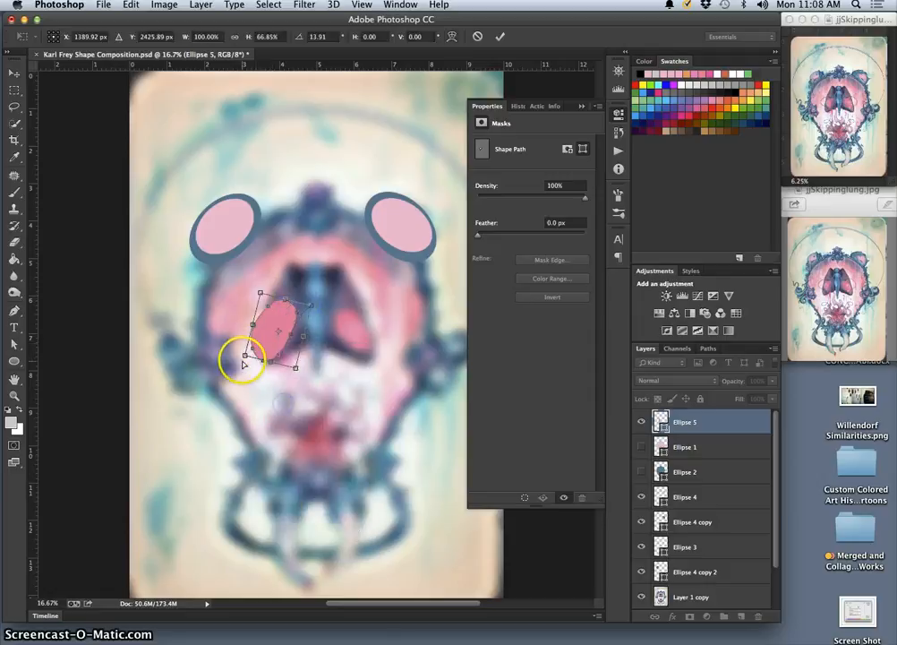
{"action": "mouse_move", "coordinate": [245, 357]}
{"action": "left_mouse_down"}
{"action": "mouse_move", "coordinate": [261, 350]}
{"action": "mouse_move", "coordinate": [253, 350]}
{"action": "left_mouse_up"}
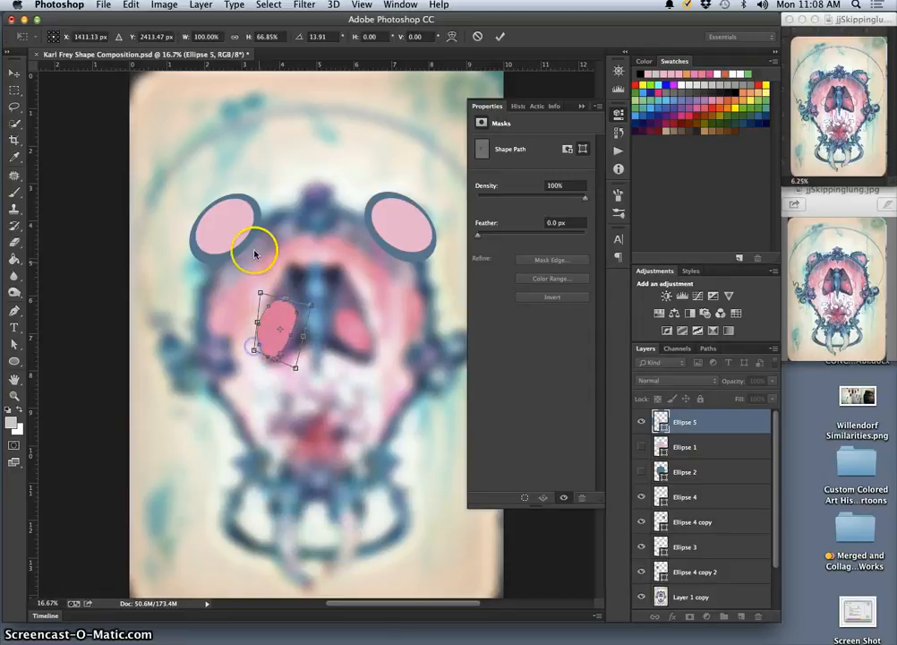
{"action": "left_click_drag", "start_coordinate": [260, 294], "coordinate": [309, 315]}
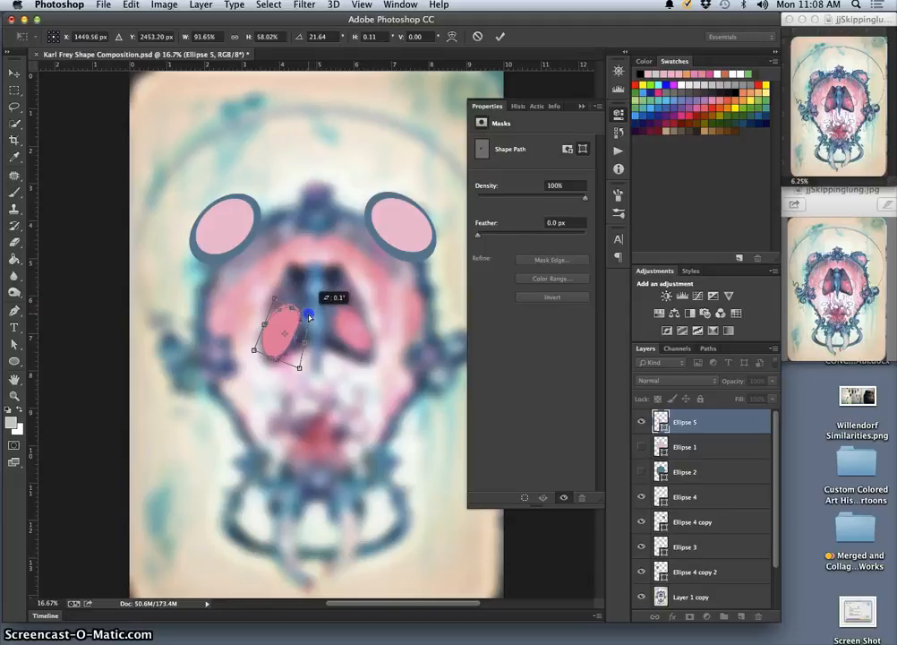
{"action": "left_click_drag", "start_coordinate": [298, 367], "coordinate": [295, 366]}
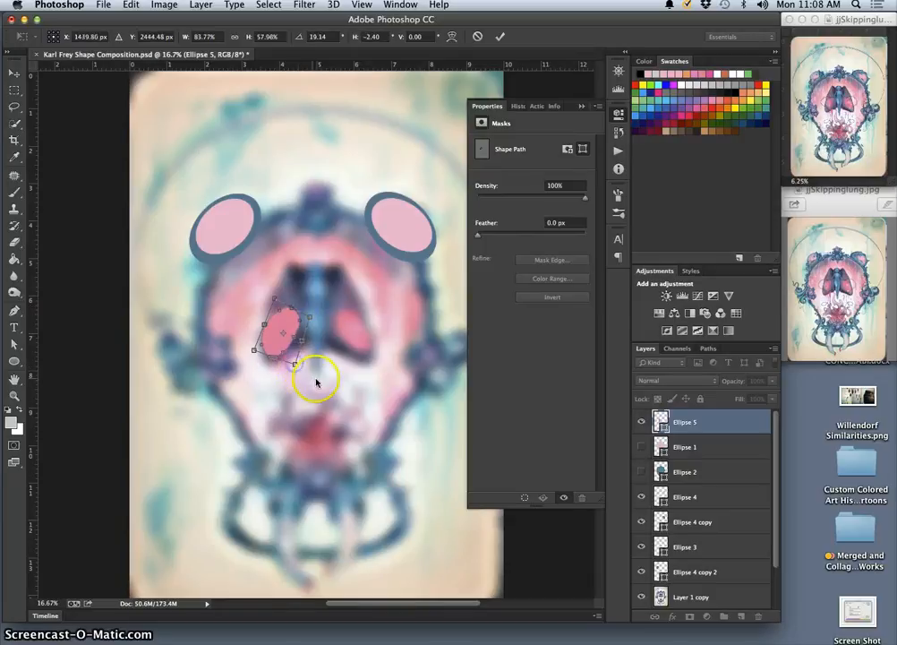
{"action": "key", "text": "Return"}
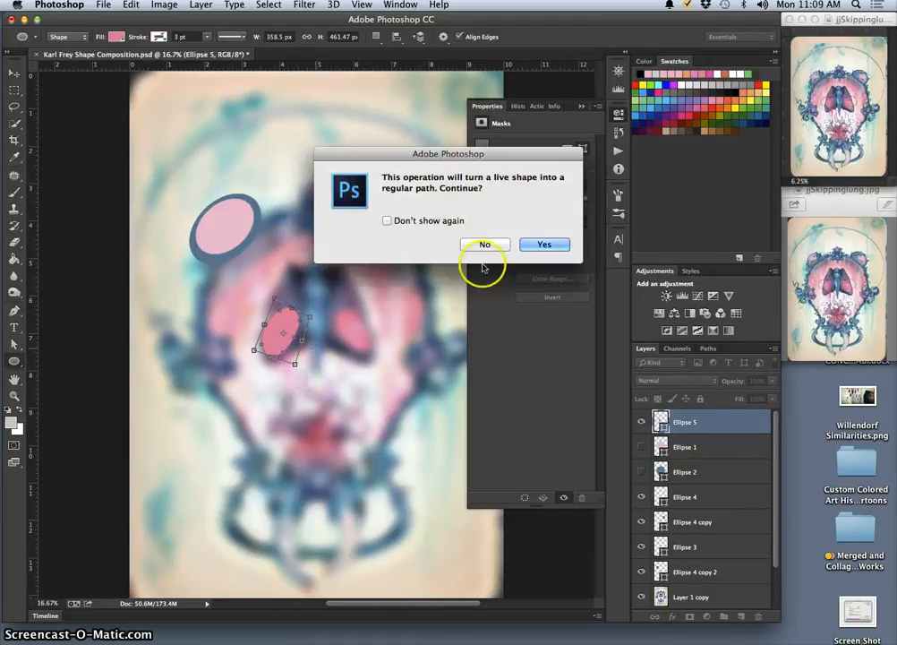
{"action": "left_click", "coordinate": [559, 244]}
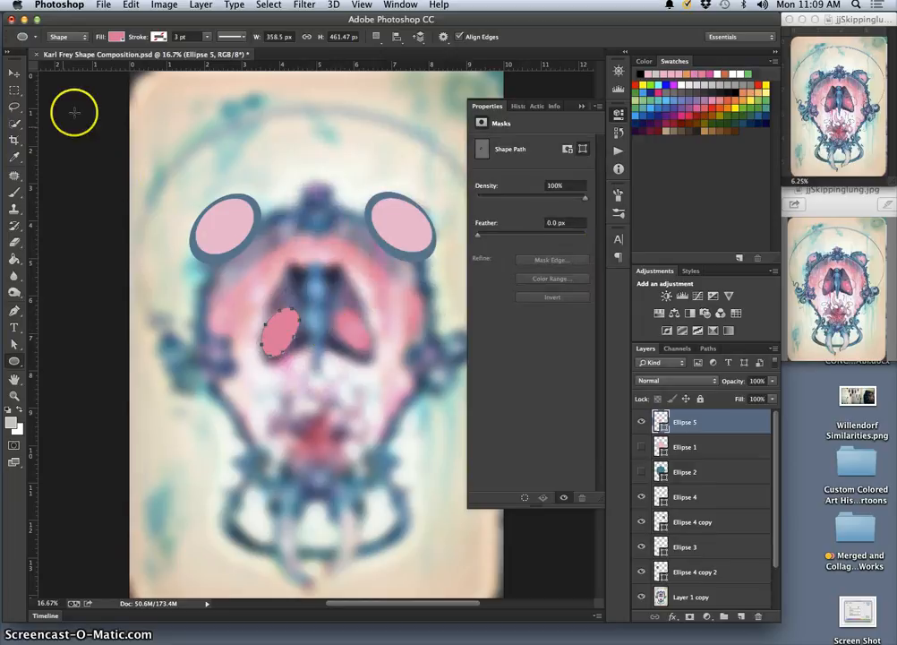
Duplicate the Ellipse 5 layer and keep the copy selected
{"action": "left_click", "coordinate": [14, 106]}
{"action": "left_click", "coordinate": [710, 430]}
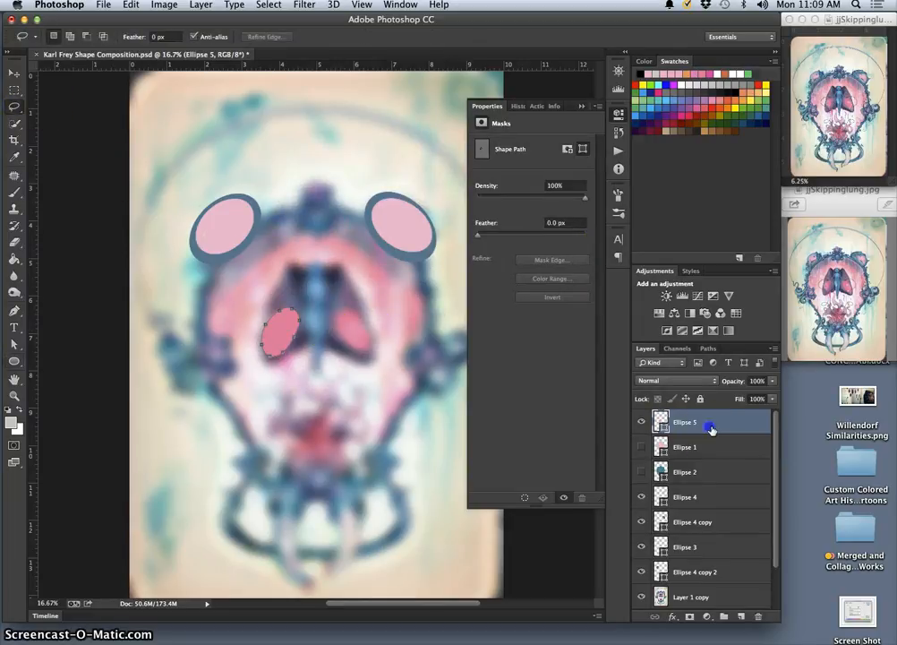
{"action": "key", "text": "super+j"}
{"action": "left_click", "coordinate": [712, 429]}
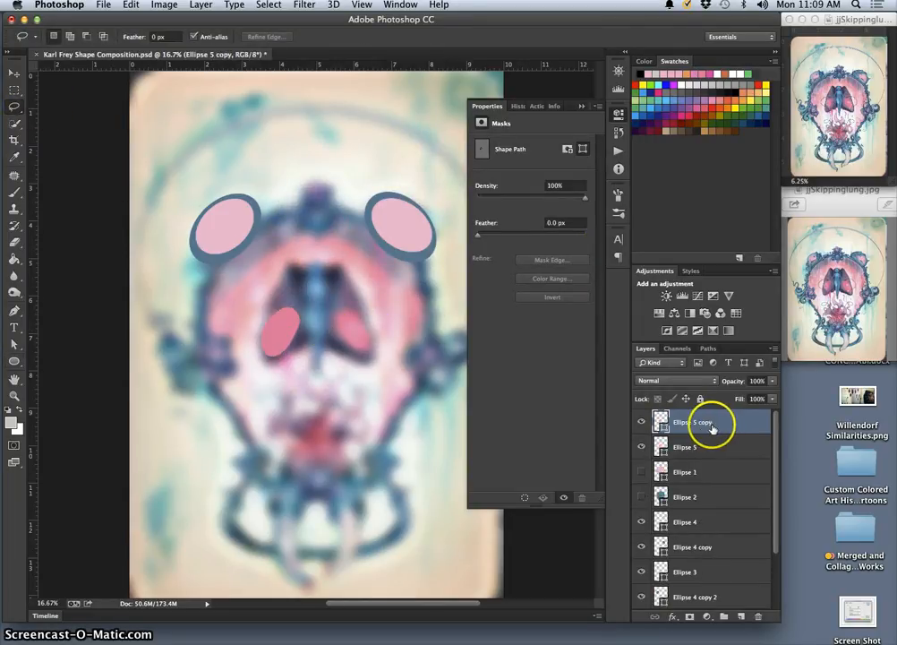
Flip the Ellipse 5 copy horizontally, move it onto the right wing's pink spot, and apply the transform
{"action": "key", "text": "super+t"}
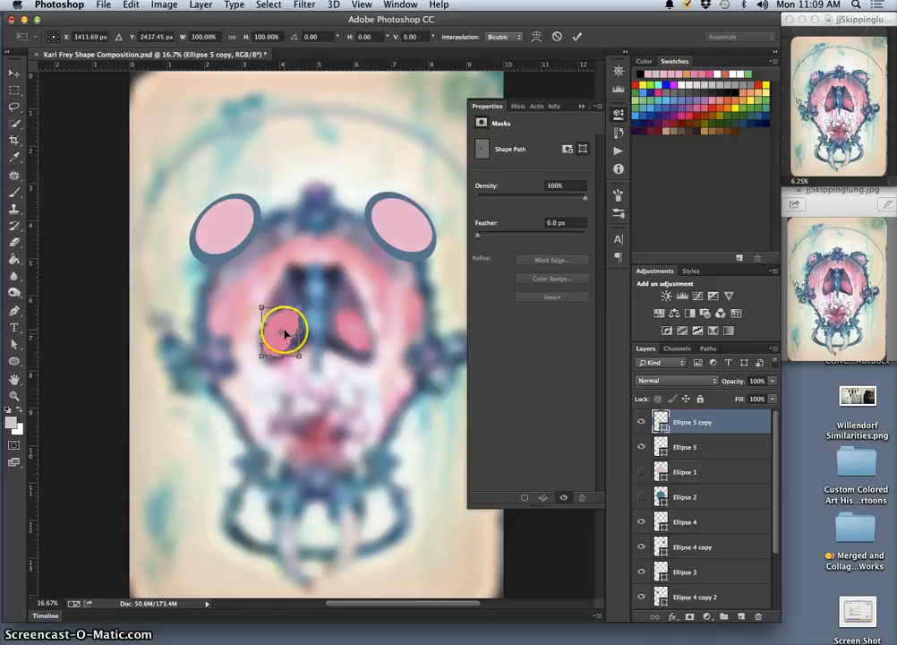
{"action": "right_click", "coordinate": [278, 338]}
{"action": "left_click", "coordinate": [318, 505]}
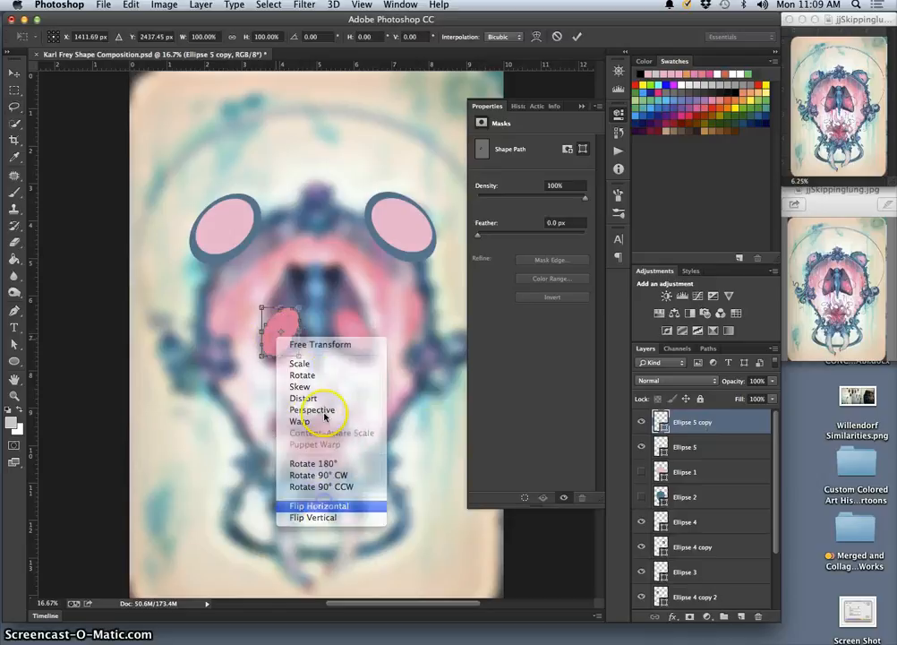
{"action": "left_click_drag", "start_coordinate": [294, 342], "coordinate": [359, 344]}
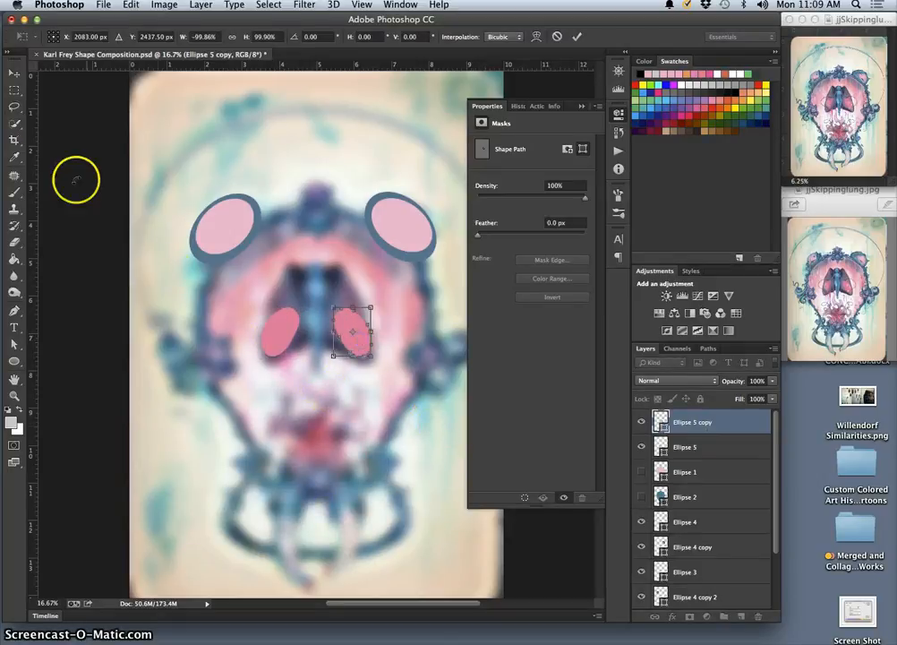
{"action": "left_click", "coordinate": [15, 105]}
{"action": "left_click", "coordinate": [534, 233]}
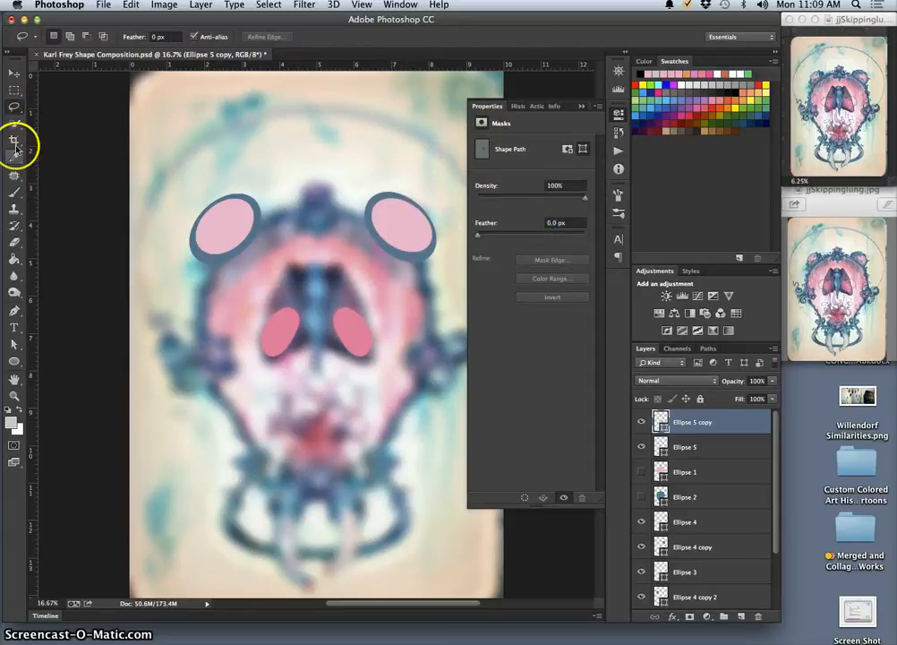
Hide the Ellipse 5 and Ellipse 5 copy layers to expose the blurred wings
{"action": "left_click", "coordinate": [13, 361]}
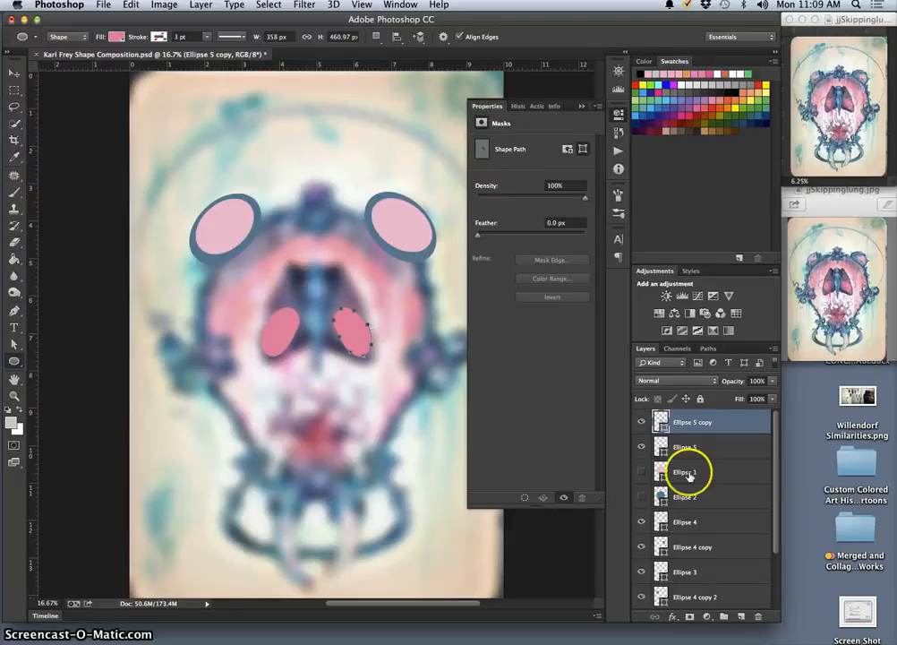
{"action": "left_click", "coordinate": [642, 447]}
{"action": "left_click", "coordinate": [641, 422]}
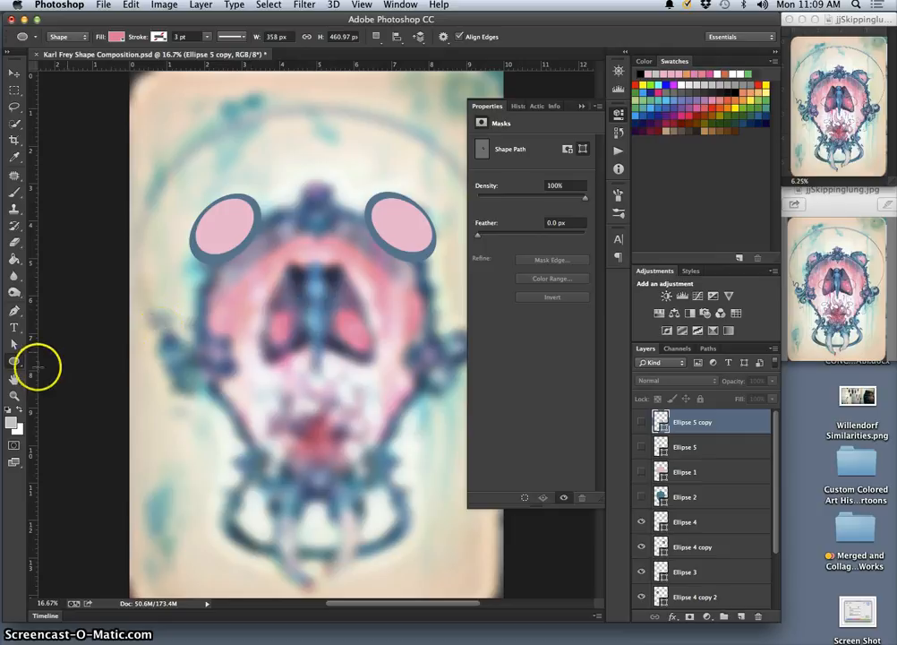
Try a four-sided shape about 1098 px wide with the Polygon tool over the upper-left wing area, and undo it
{"action": "left_click_drag", "start_coordinate": [17, 362], "coordinate": [80, 421]}
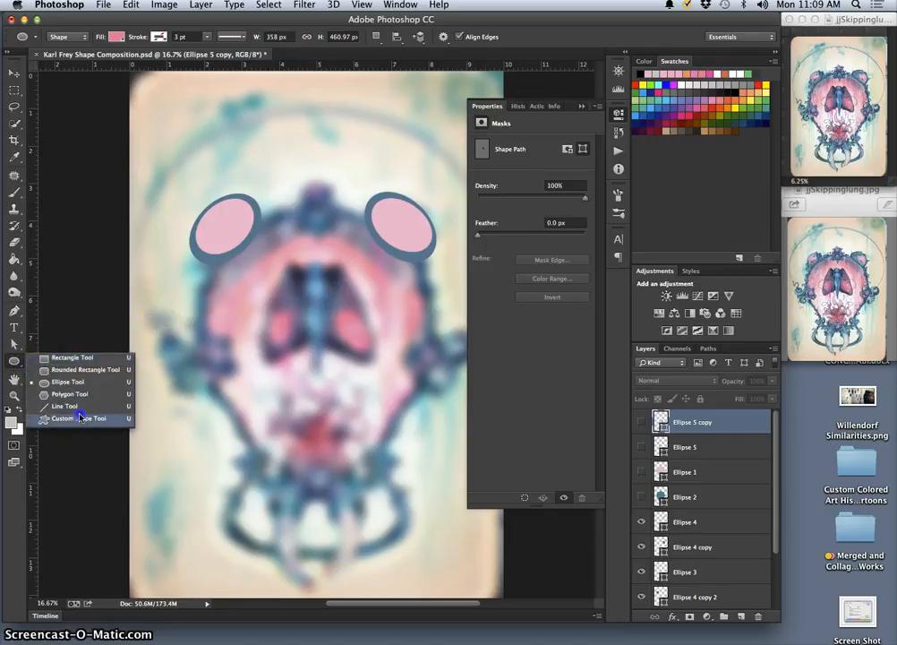
{"action": "left_click_drag", "start_coordinate": [79, 415], "coordinate": [294, 308]}
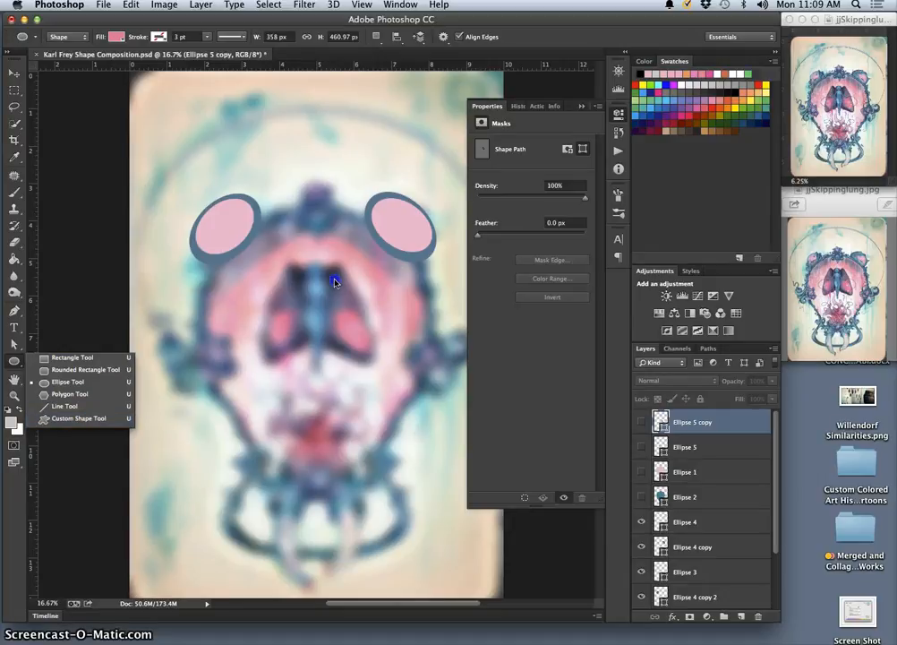
{"action": "left_click", "coordinate": [81, 395]}
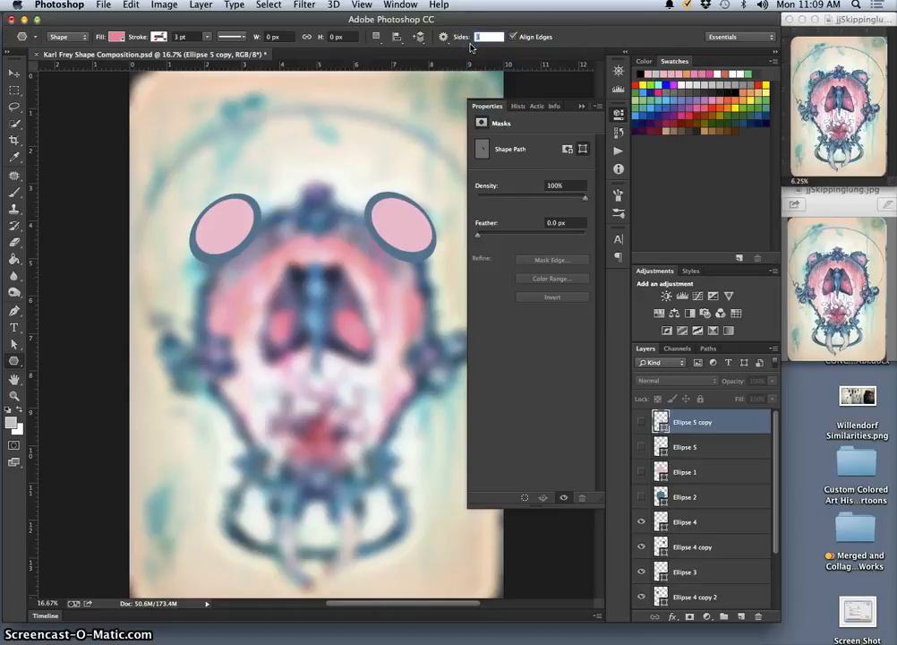
{"action": "type", "text": "4"}
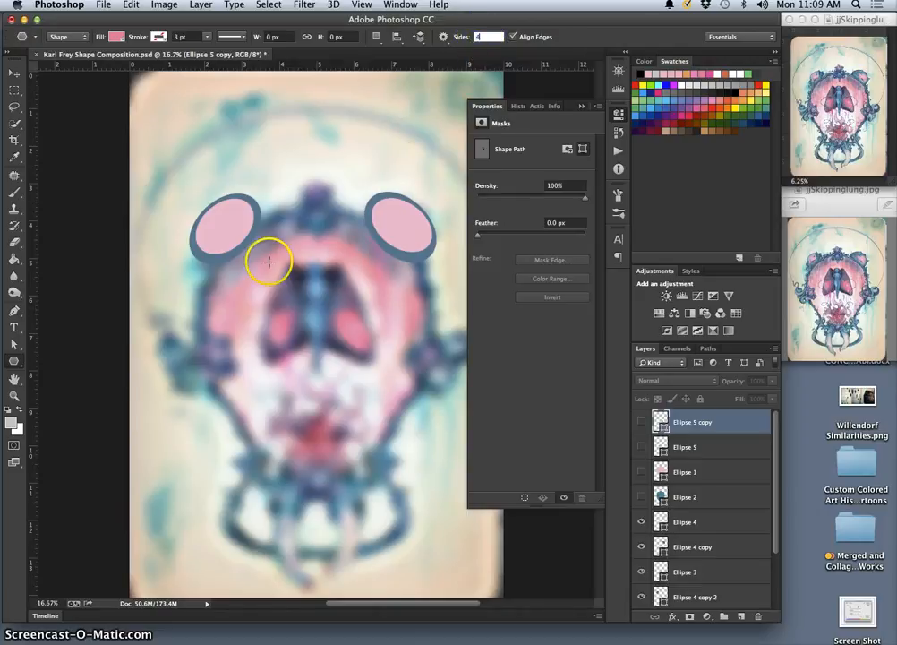
{"action": "mouse_move", "coordinate": [268, 261]}
{"action": "left_mouse_down"}
{"action": "mouse_move", "coordinate": [316, 320]}
{"action": "mouse_move", "coordinate": [324, 313]}
{"action": "left_mouse_up"}
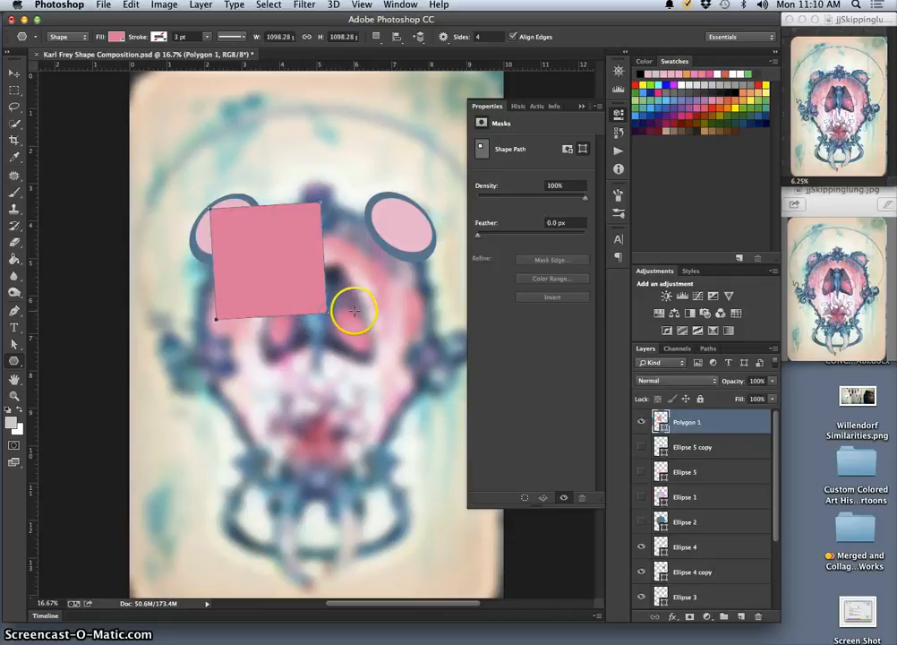
{"action": "key", "text": "super+z"}
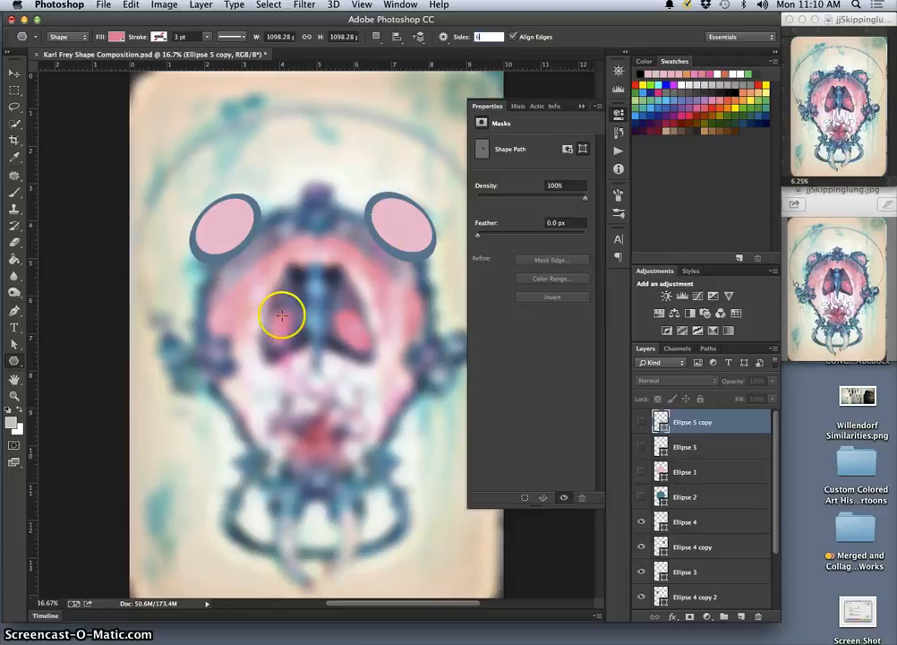
Draw a six-sided polygon about 1204 by 1098 px and move it over the moth's wings
{"action": "mouse_move", "coordinate": [271, 267]}
{"action": "left_mouse_down"}
{"action": "mouse_move", "coordinate": [321, 301]}
{"action": "mouse_move", "coordinate": [281, 274]}
{"action": "left_mouse_up"}
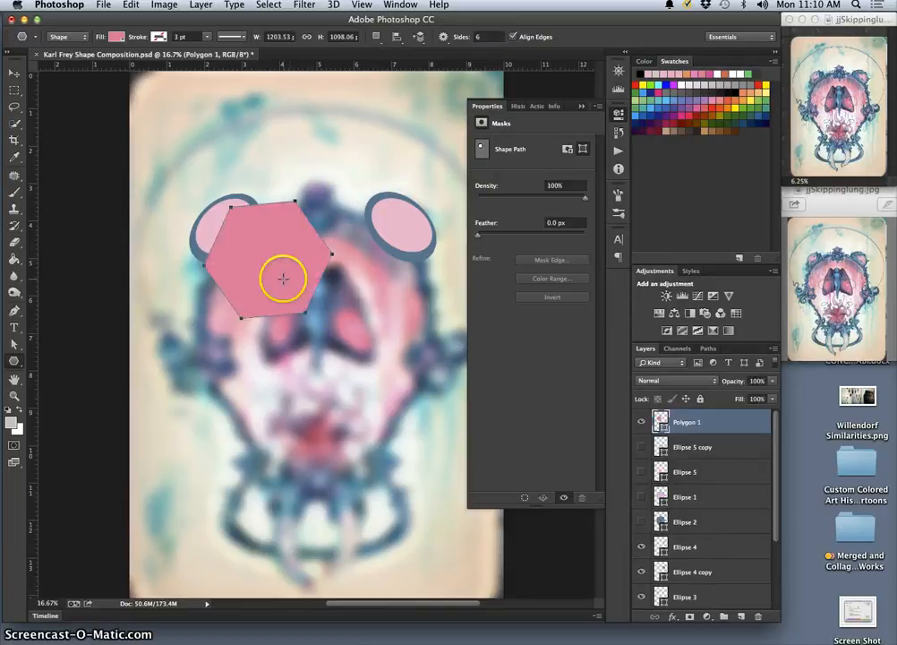
{"action": "left_click", "coordinate": [14, 73]}
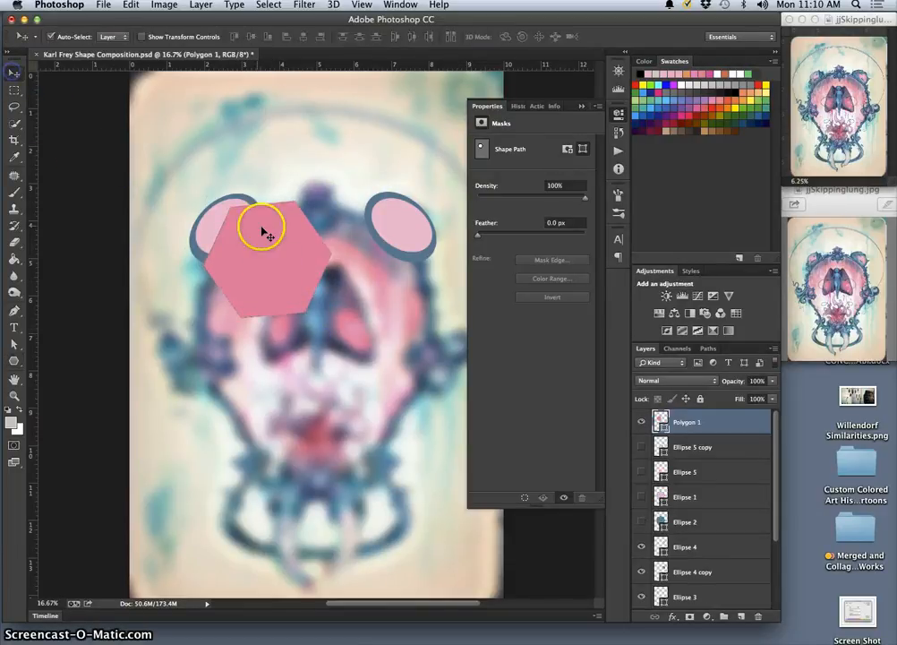
{"action": "left_click_drag", "start_coordinate": [261, 225], "coordinate": [306, 278]}
Try warping the hexagon into the outline of the moth's wings, and undo the applied warp
{"action": "key", "text": "super+t"}
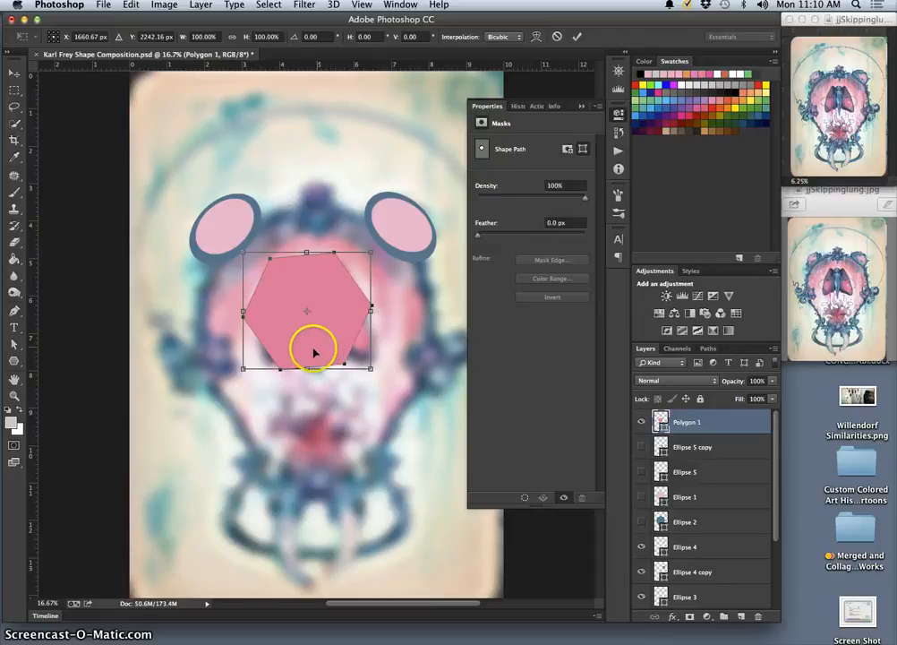
{"action": "right_click", "coordinate": [305, 351]}
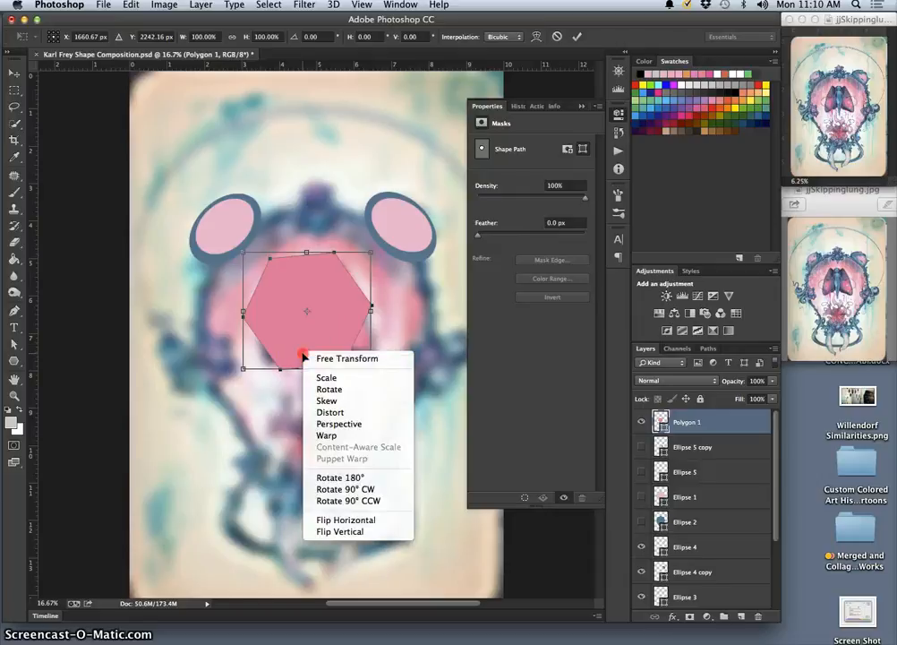
{"action": "left_click", "coordinate": [324, 435]}
{"action": "left_click_drag", "start_coordinate": [305, 356], "coordinate": [257, 351]}
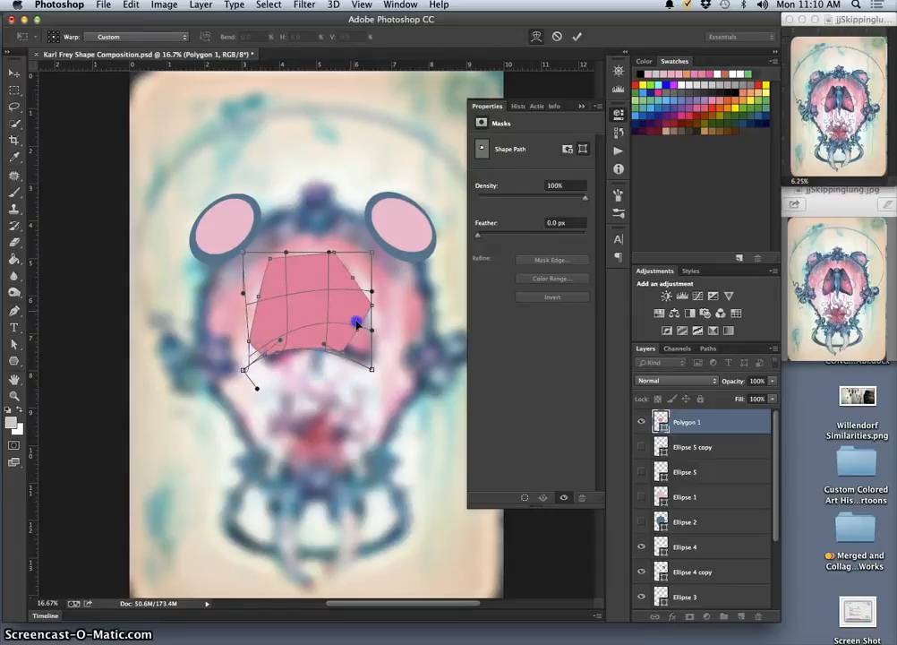
{"action": "left_click_drag", "start_coordinate": [356, 324], "coordinate": [358, 345]}
{"action": "left_click_drag", "start_coordinate": [301, 281], "coordinate": [268, 265]}
{"action": "left_click_drag", "start_coordinate": [358, 263], "coordinate": [320, 270]}
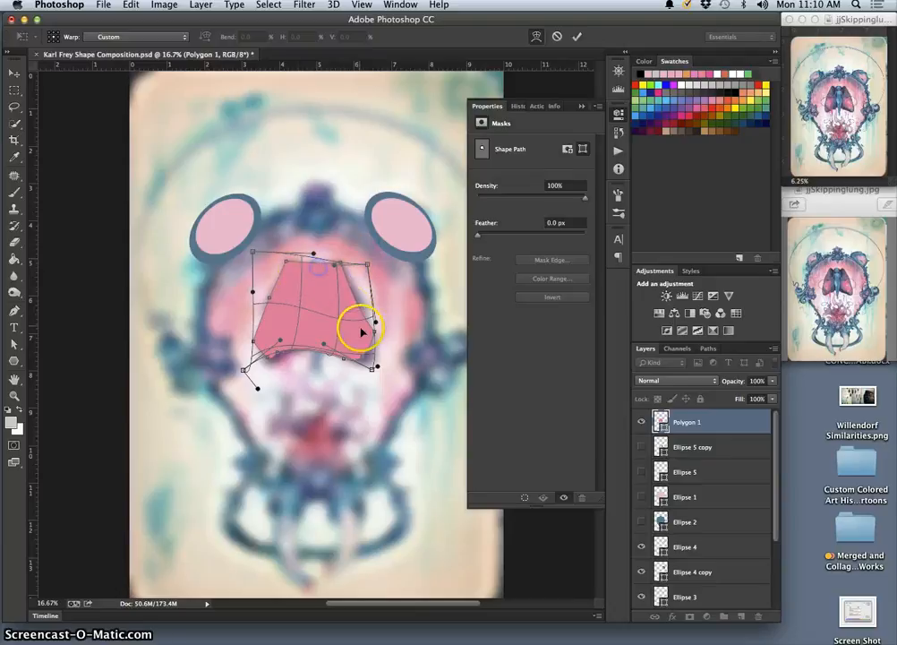
{"action": "left_click_drag", "start_coordinate": [362, 344], "coordinate": [366, 350]}
{"action": "left_click_drag", "start_coordinate": [269, 351], "coordinate": [272, 359]}
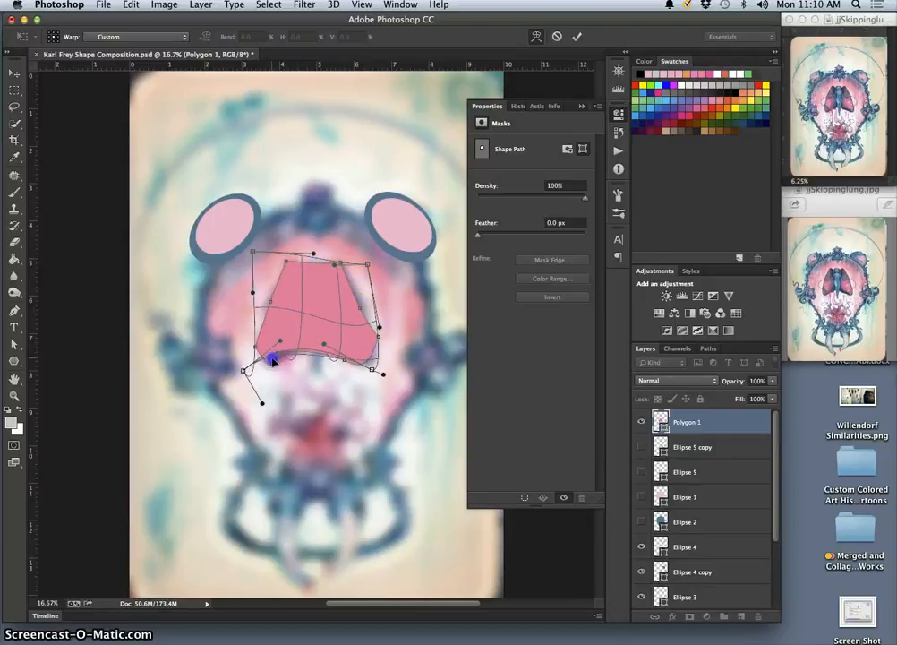
{"action": "left_click", "coordinate": [366, 436]}
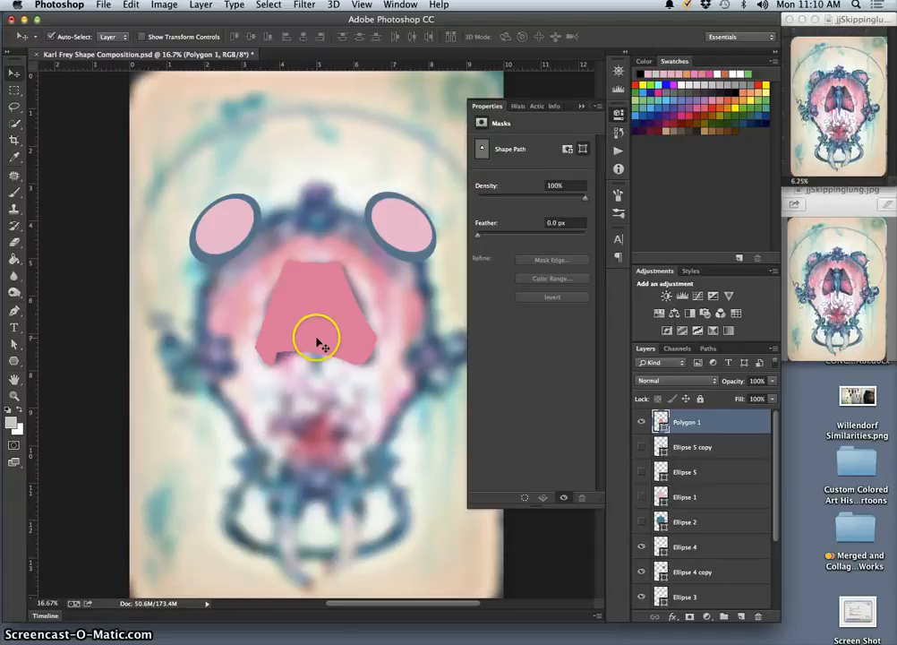
{"action": "key", "text": "super+z"}
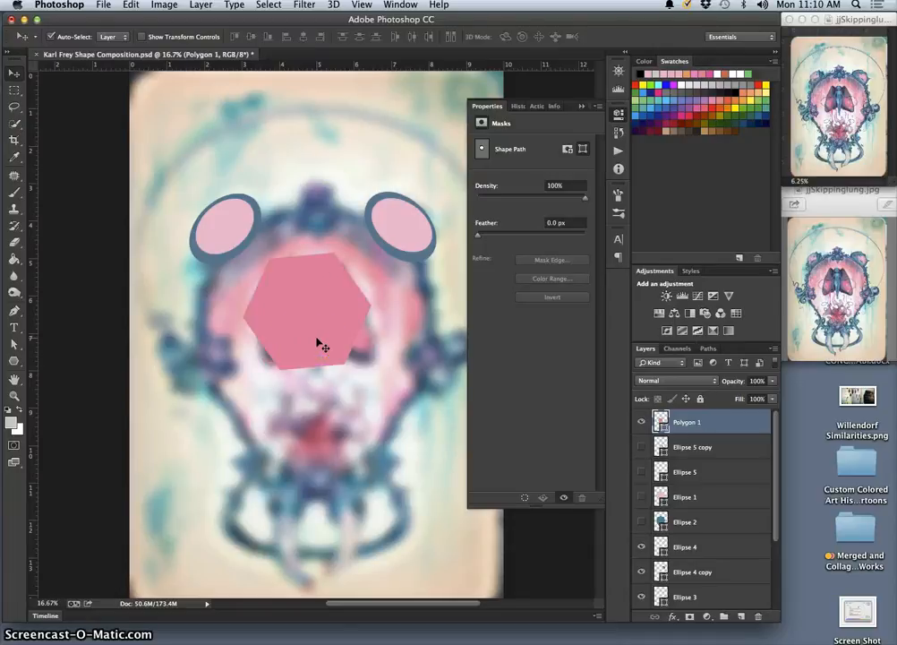
Undo the hexagon so its layer is removed, and switch to the Custom Shape tool
{"action": "key", "text": "super+z"}
{"action": "key", "text": "super+z"}
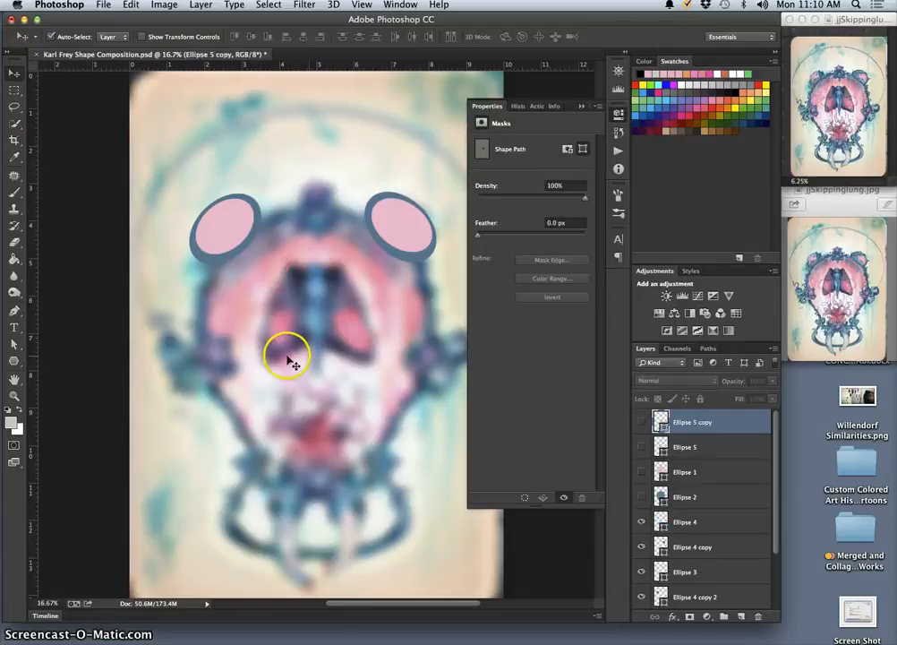
{"action": "left_click", "coordinate": [14, 360]}
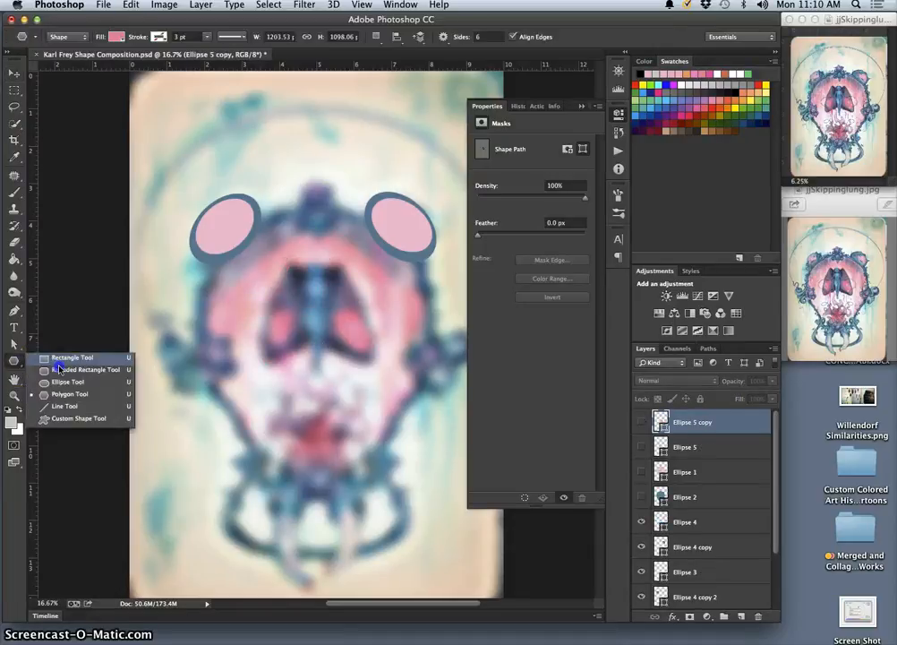
{"action": "left_click", "coordinate": [90, 419]}
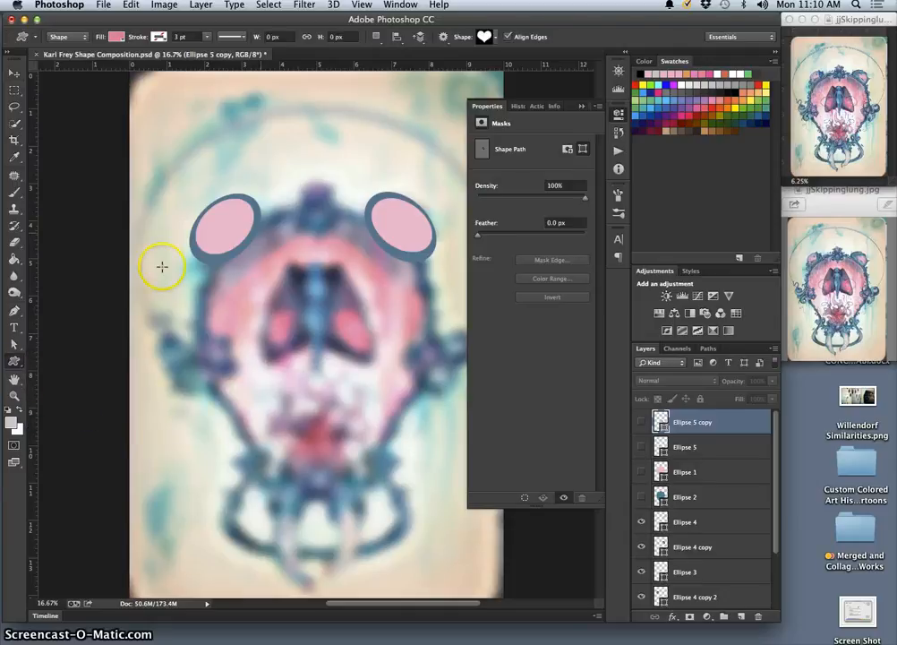
Draw a blob-like custom shape with rounded arms, about 1219 by 969 px, over the moth's wings
{"action": "left_click", "coordinate": [494, 38]}
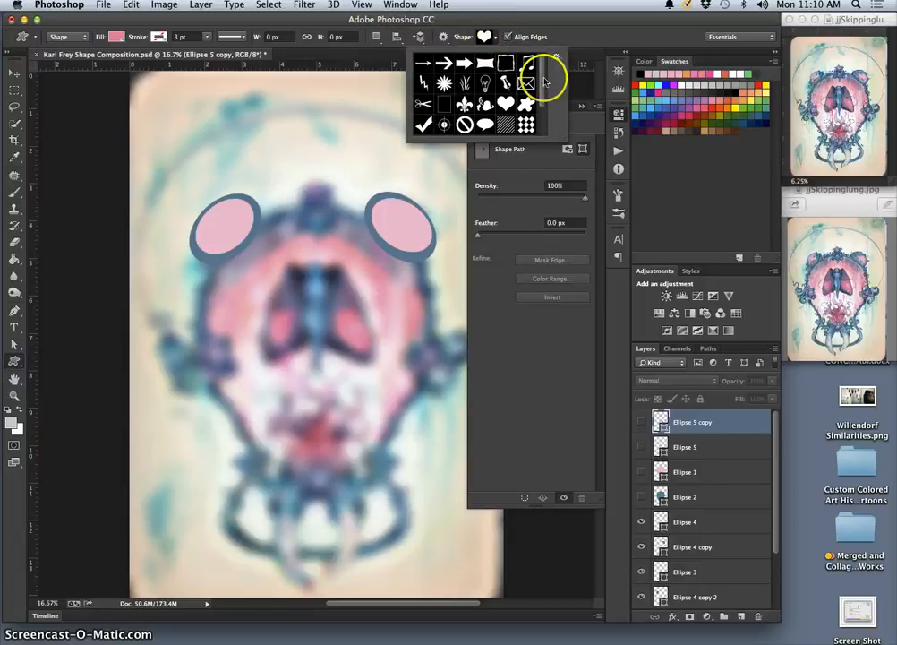
{"action": "left_click_drag", "start_coordinate": [541, 71], "coordinate": [541, 106]}
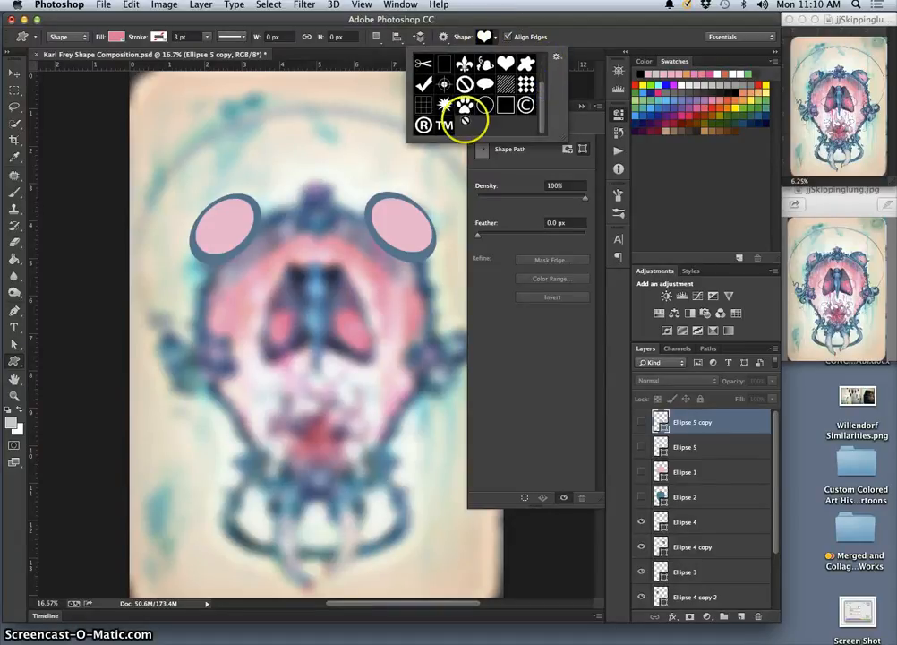
{"action": "left_click_drag", "start_coordinate": [544, 96], "coordinate": [545, 65]}
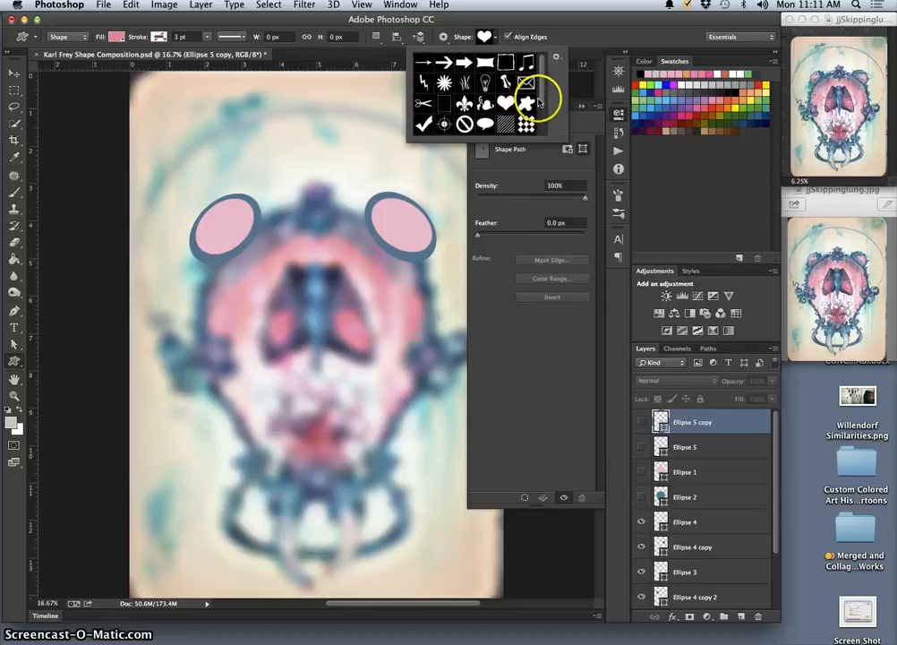
{"action": "mouse_move", "coordinate": [542, 87]}
{"action": "left_mouse_down"}
{"action": "mouse_move", "coordinate": [541, 110]}
{"action": "mouse_move", "coordinate": [542, 92]}
{"action": "left_mouse_up"}
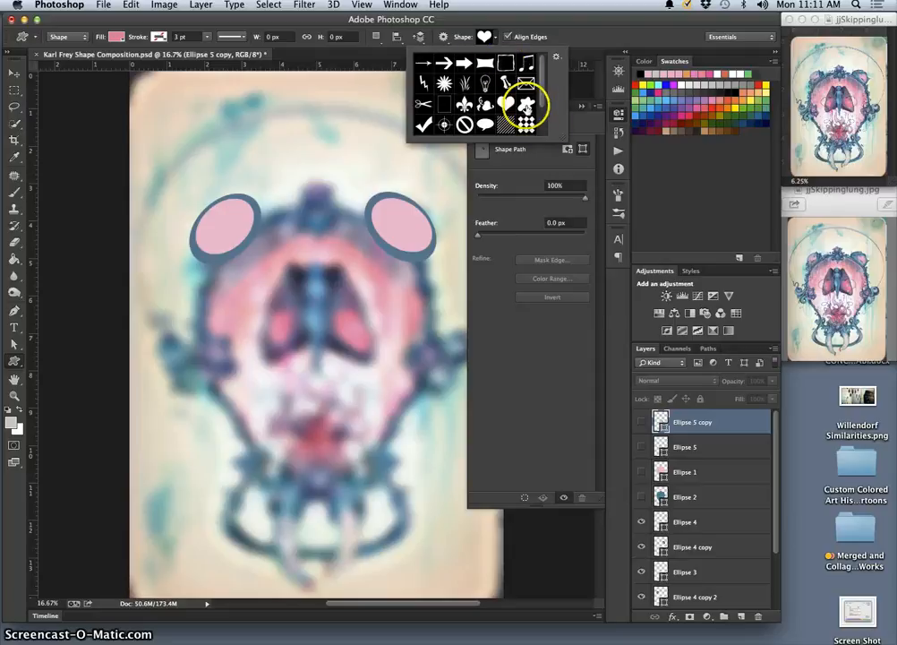
{"action": "left_click", "coordinate": [526, 105]}
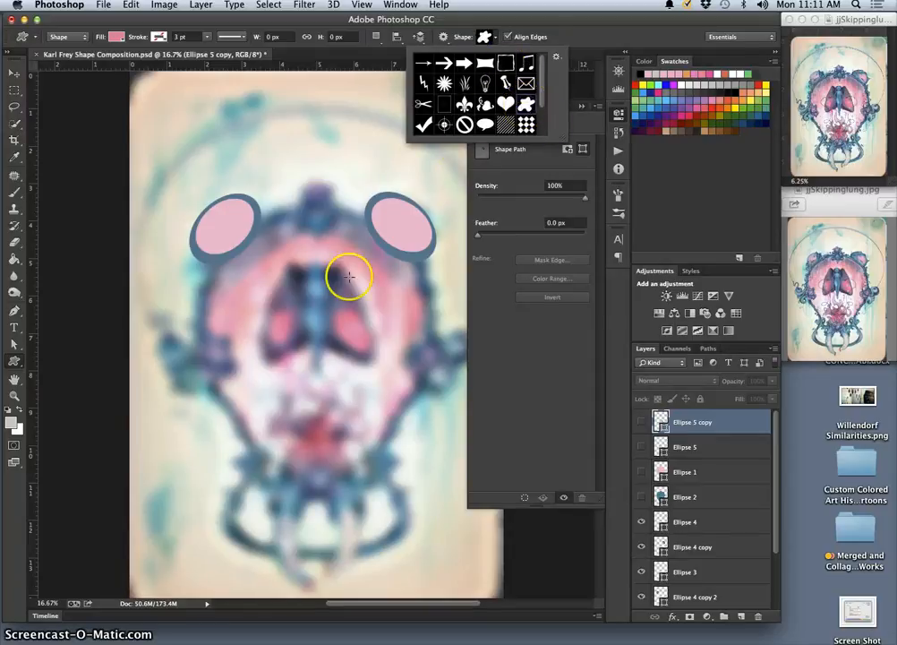
{"action": "left_click_drag", "start_coordinate": [269, 266], "coordinate": [397, 369]}
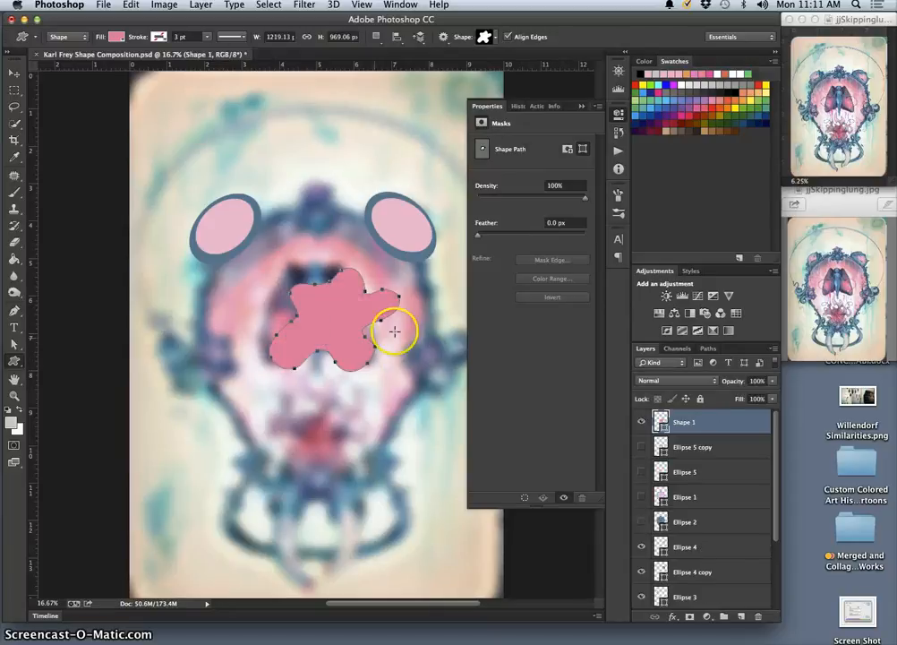
Recolor the blob shape to the dark slate purple #5d5b7a sampled from the moth's upper wing
{"action": "double_click", "coordinate": [661, 421]}
{"action": "left_click_drag", "start_coordinate": [305, 262], "coordinate": [295, 274]}
{"action": "left_click", "coordinate": [377, 283]}
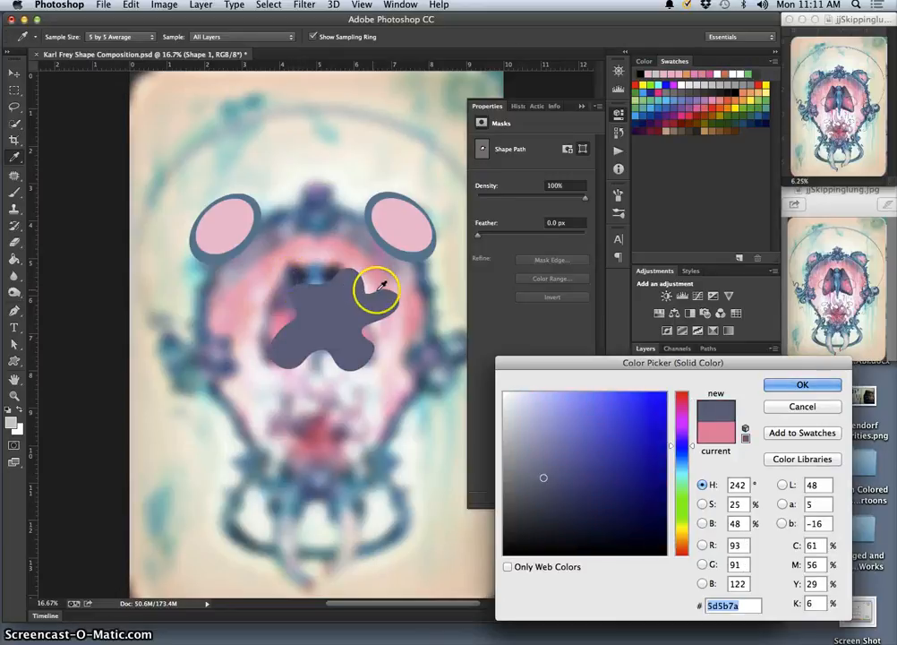
{"action": "left_click", "coordinate": [803, 387]}
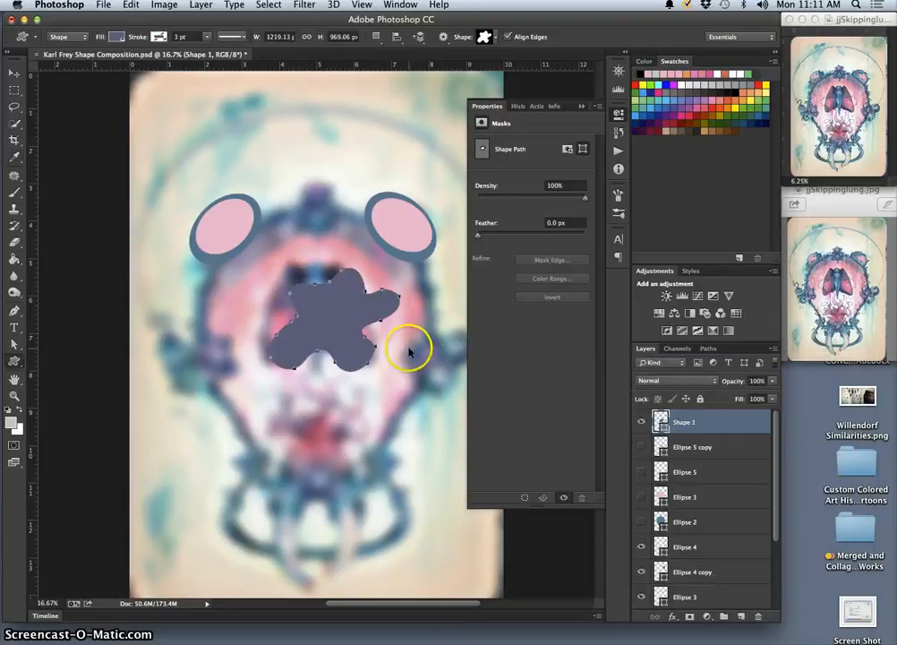
Distort the blob by pulling its upper-left corner outward to about 134% width and 114% height
{"action": "key", "text": "ctrl+t"}
{"action": "right_click", "coordinate": [319, 301]}
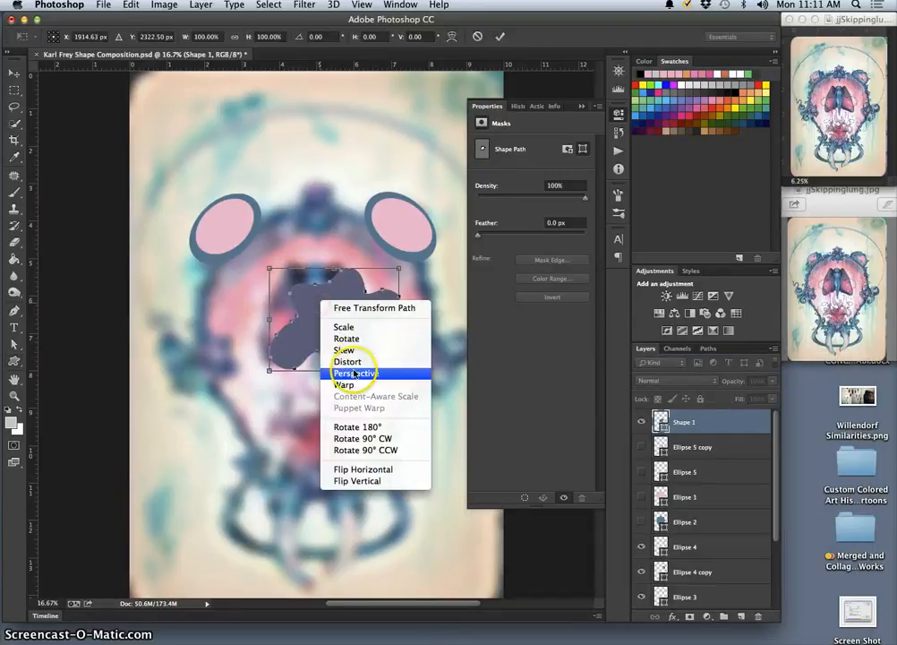
{"action": "left_click", "coordinate": [348, 361]}
{"action": "left_click_drag", "start_coordinate": [269, 267], "coordinate": [226, 247]}
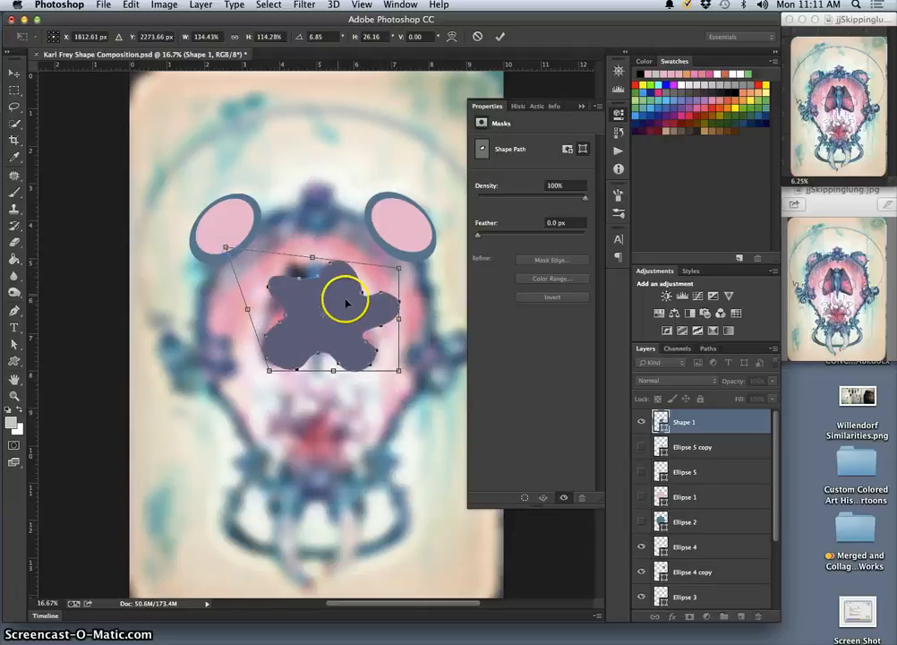
Warp the blob, reshaping its upper-left edge and pulling its upper-right arm inward toward the moth's wings, and apply it
{"action": "right_click", "coordinate": [333, 341]}
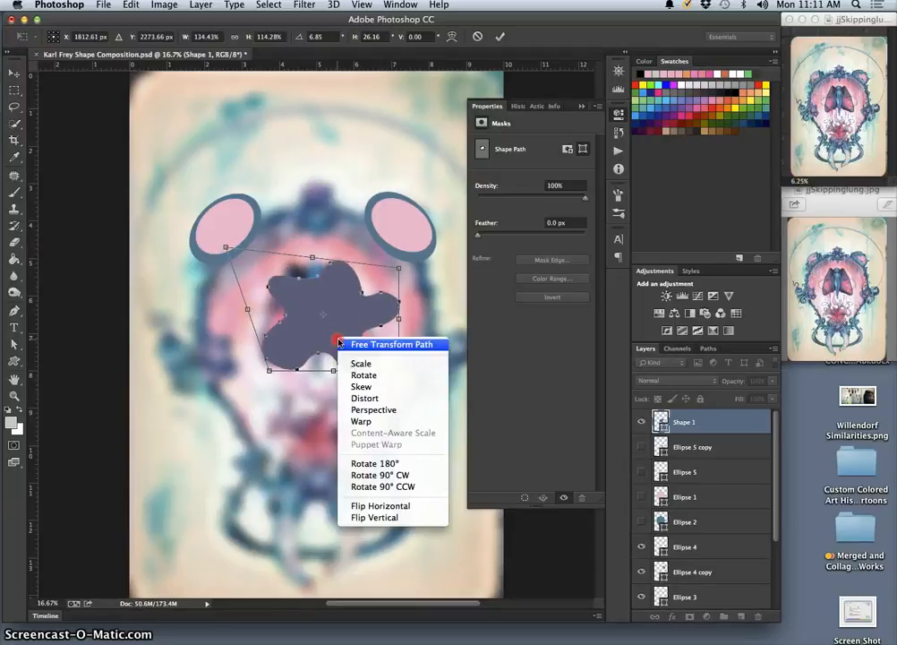
{"action": "left_click", "coordinate": [357, 419]}
{"action": "left_click_drag", "start_coordinate": [287, 318], "coordinate": [280, 260]}
{"action": "left_click_drag", "start_coordinate": [327, 287], "coordinate": [311, 235]}
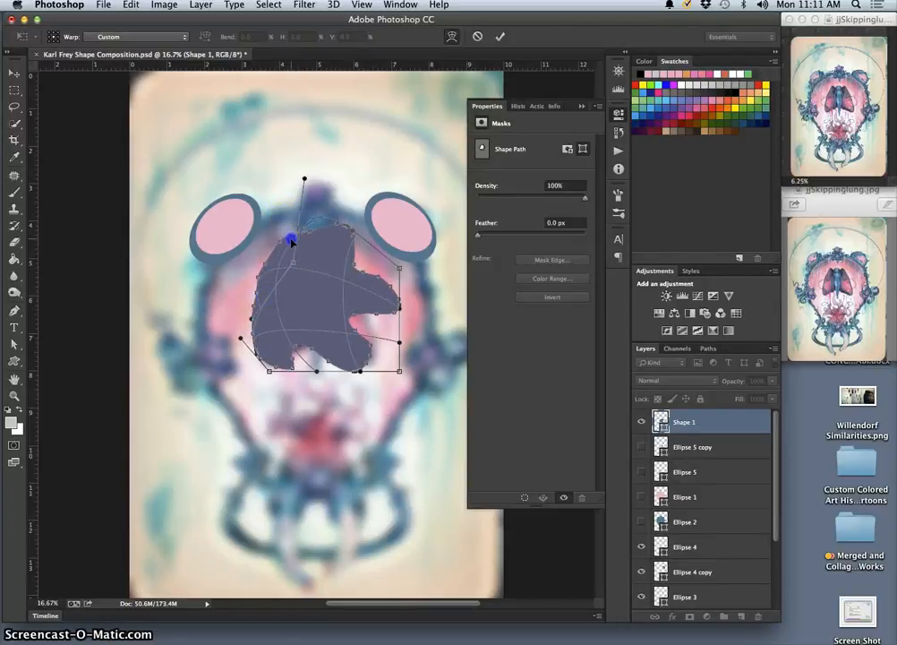
{"action": "left_click_drag", "start_coordinate": [291, 251], "coordinate": [296, 289]}
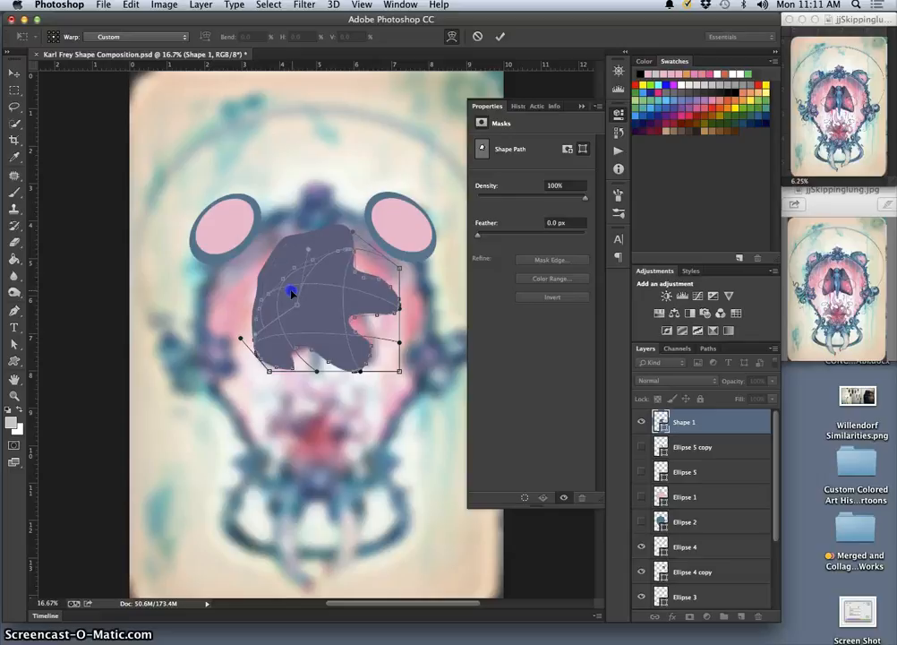
{"action": "left_click_drag", "start_coordinate": [395, 267], "coordinate": [365, 293]}
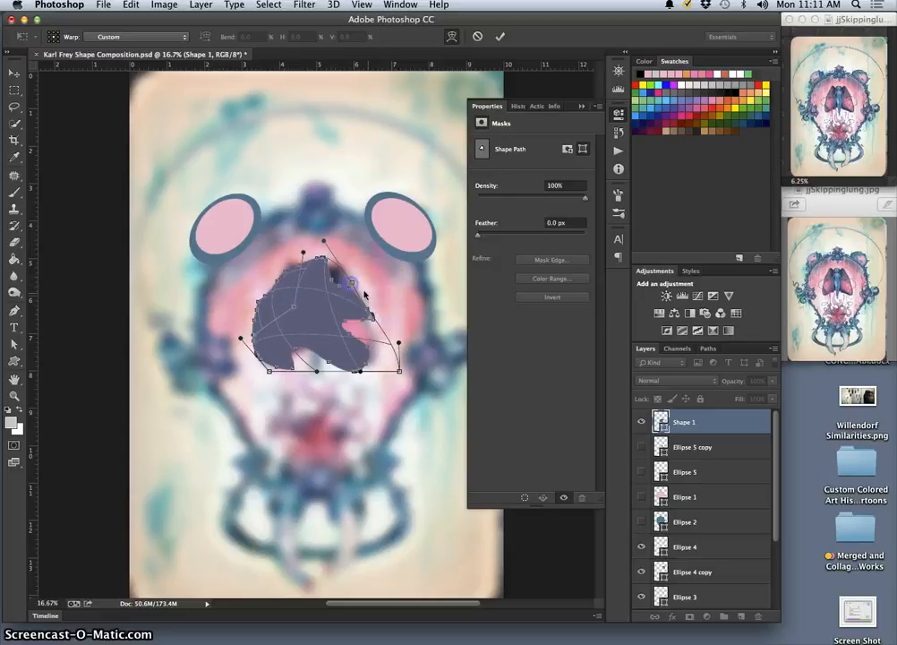
{"action": "left_click", "coordinate": [727, 423]}
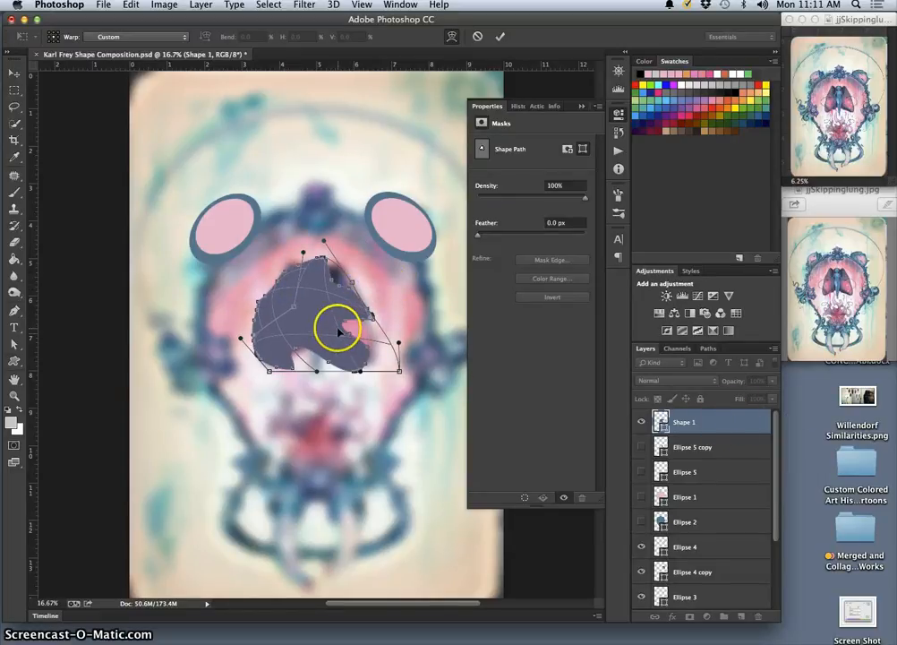
{"action": "key", "text": "Return"}
Lower the Shape 1 layer's opacity to 53% and warp the blob's outline to follow both wings of the moth
{"action": "left_click", "coordinate": [772, 381]}
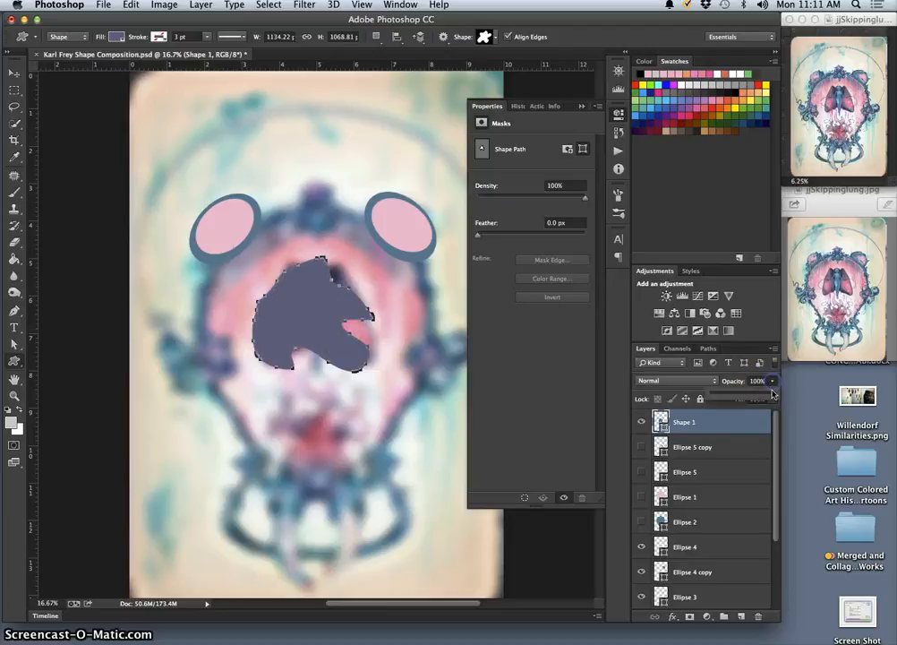
{"action": "left_click_drag", "start_coordinate": [756, 395], "coordinate": [744, 395]}
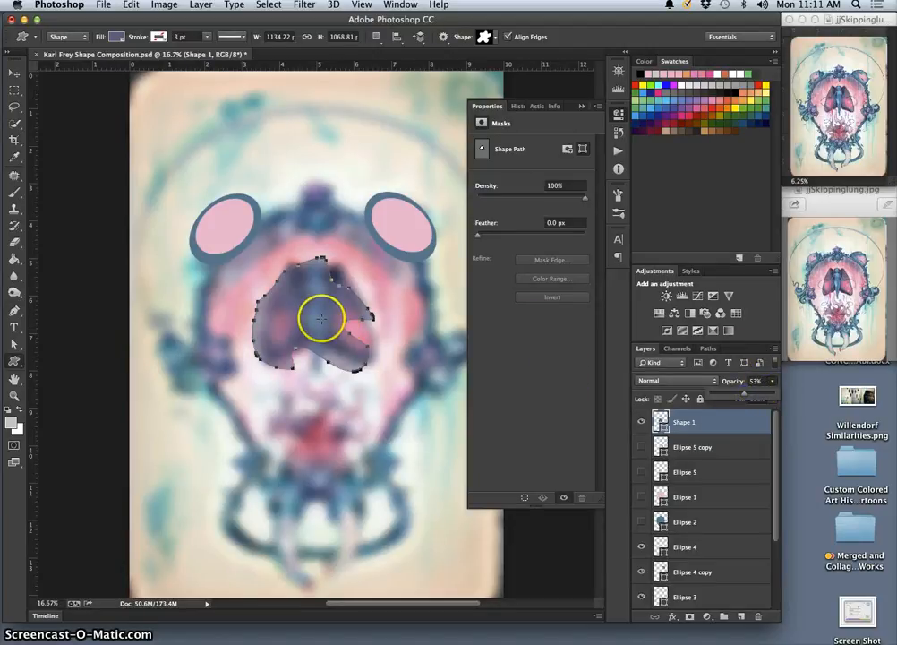
{"action": "key", "text": "super+t"}
{"action": "right_click", "coordinate": [325, 315]}
{"action": "left_click", "coordinate": [361, 395]}
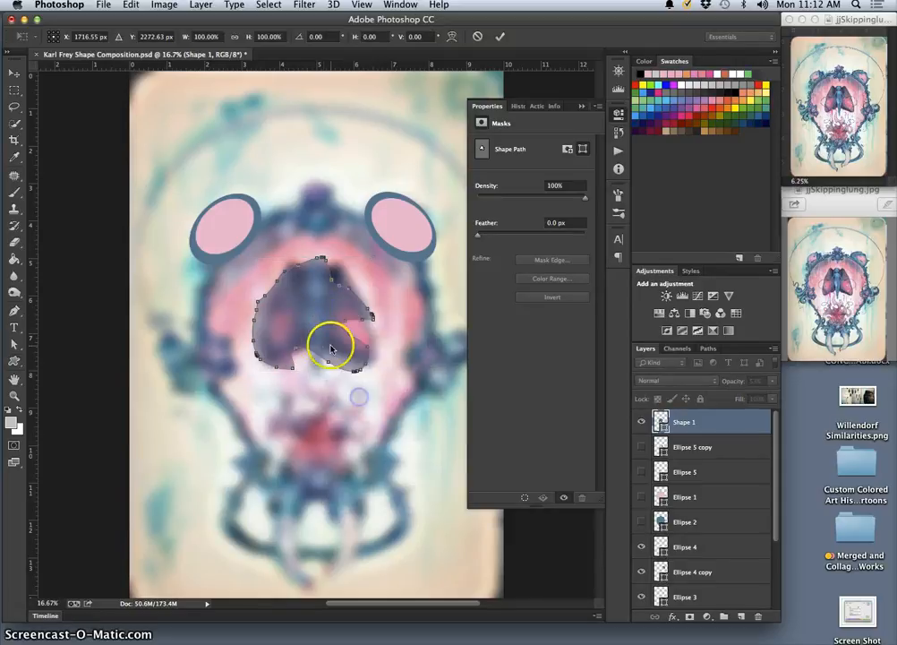
{"action": "left_click_drag", "start_coordinate": [300, 341], "coordinate": [283, 356]}
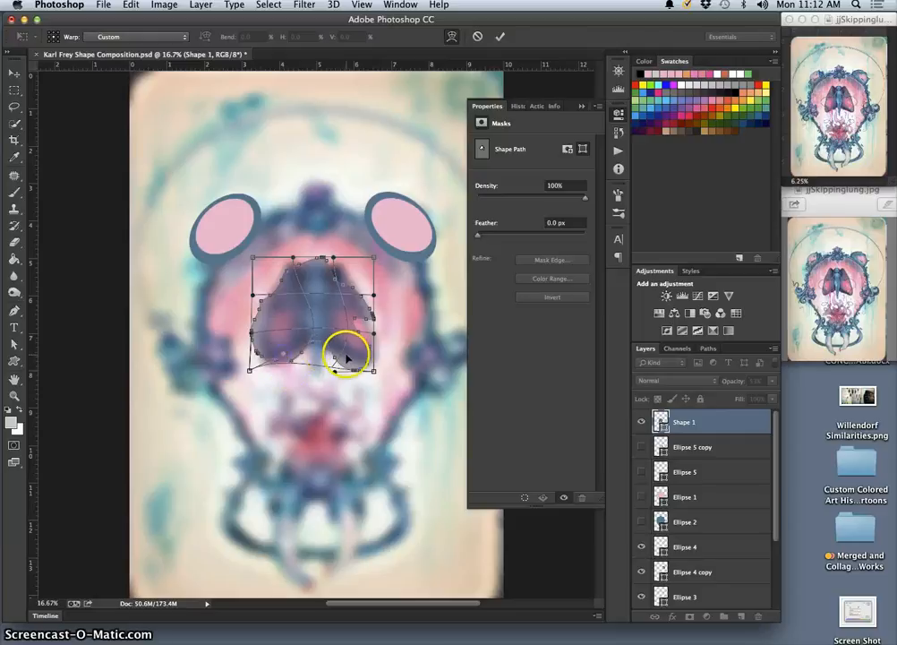
{"action": "left_click_drag", "start_coordinate": [348, 358], "coordinate": [339, 277]}
{"action": "left_click_drag", "start_coordinate": [281, 273], "coordinate": [282, 266]}
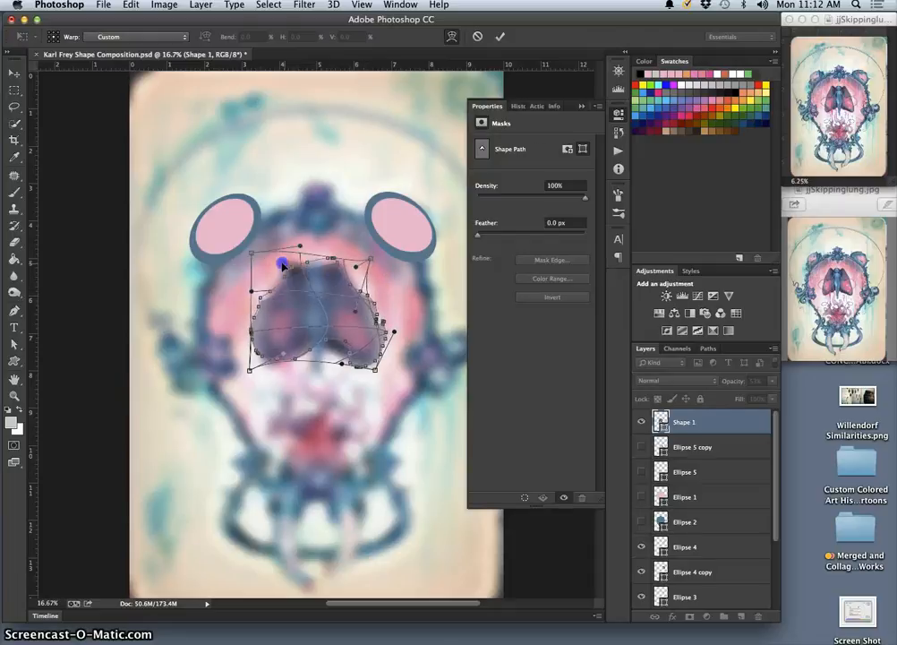
{"action": "left_click_drag", "start_coordinate": [260, 302], "coordinate": [265, 305]}
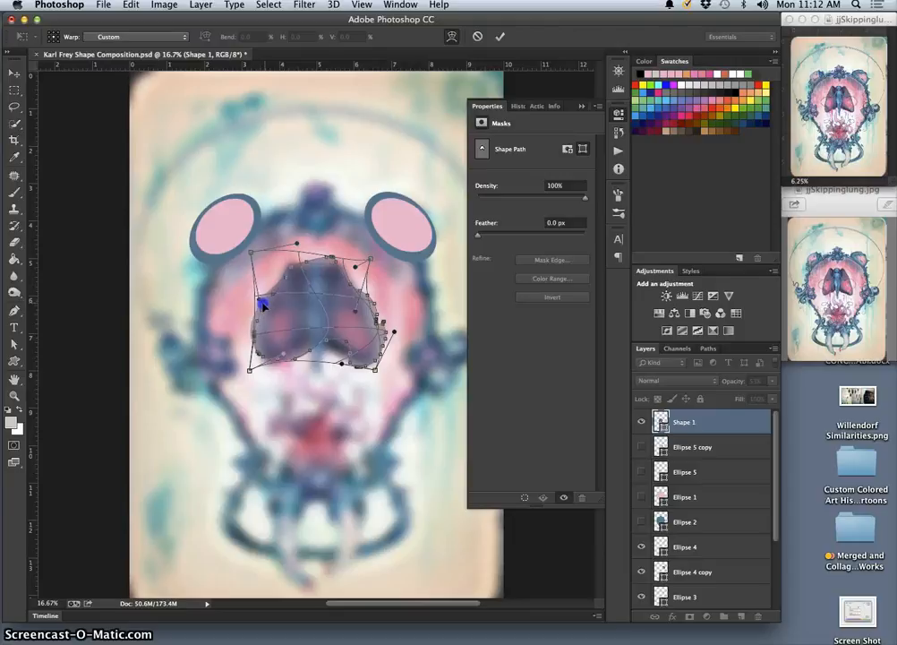
{"action": "left_click_drag", "start_coordinate": [358, 312], "coordinate": [355, 311]}
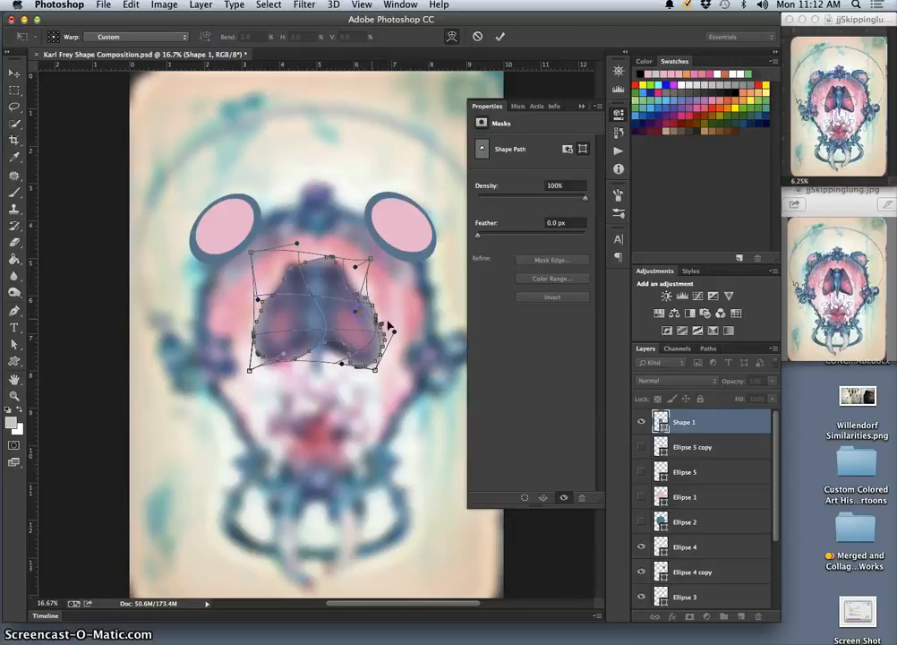
{"action": "key", "text": "Return"}
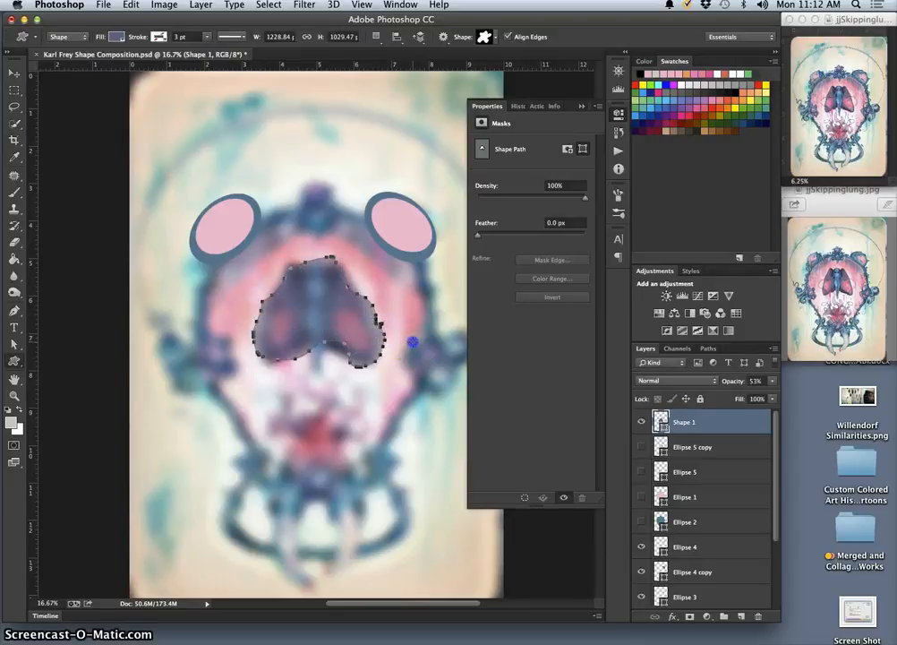
Try to adjust individual anchor points on the blob's lower edge beside the moth's right wing
{"action": "left_click", "coordinate": [412, 342]}
{"action": "left_click", "coordinate": [423, 356]}
{"action": "left_click", "coordinate": [15, 309]}
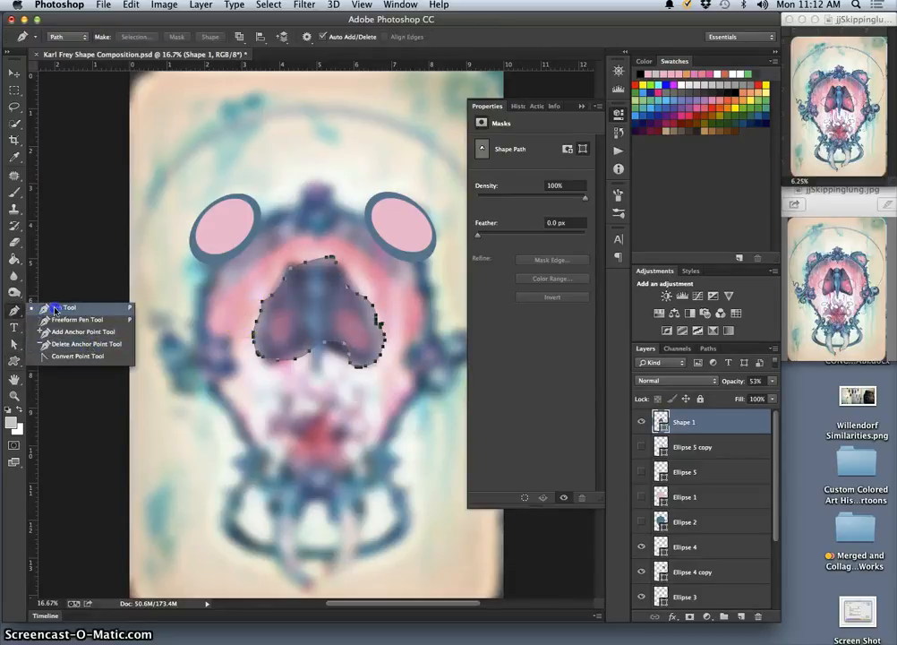
{"action": "left_click", "coordinate": [13, 344]}
{"action": "left_click", "coordinate": [346, 347]}
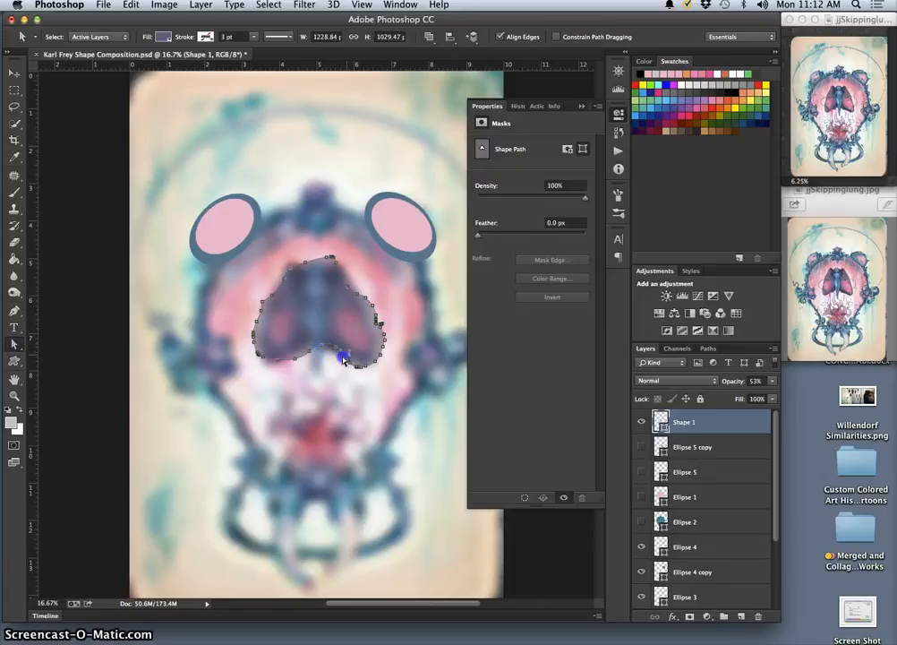
{"action": "key", "text": "super+plus"}
{"action": "key", "text": "super+plus"}
{"action": "key", "text": "super+plus"}
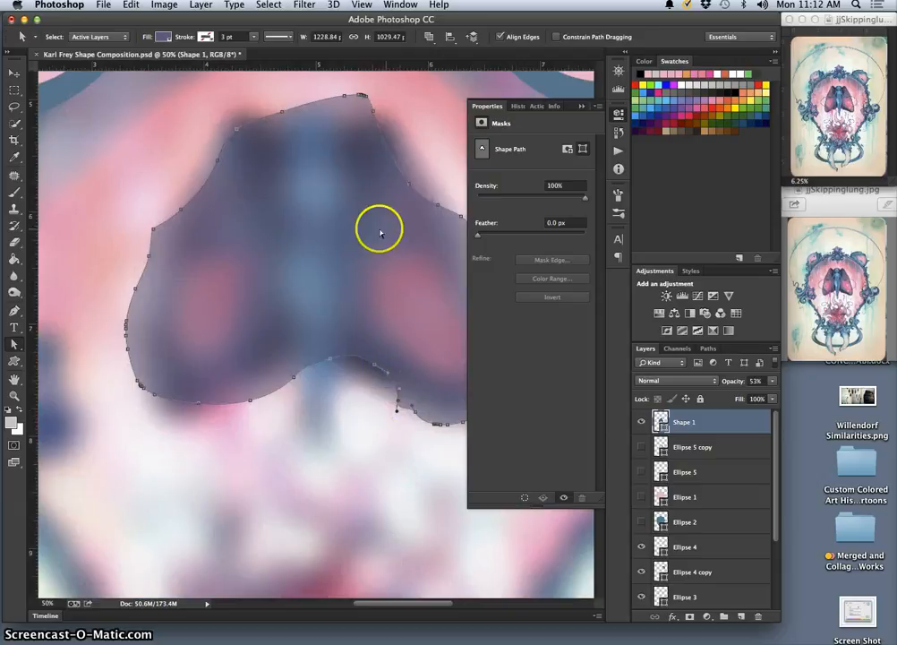
{"action": "key", "text": "super+minus"}
{"action": "key", "text": "super+minus"}
{"action": "key", "text": "super+minus"}
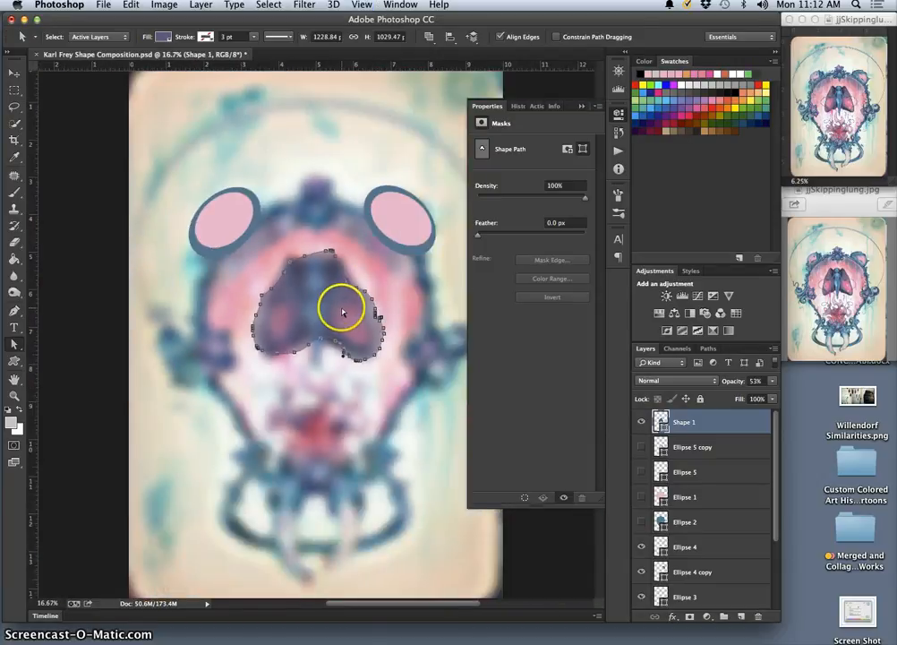
{"action": "key", "text": "super+t"}
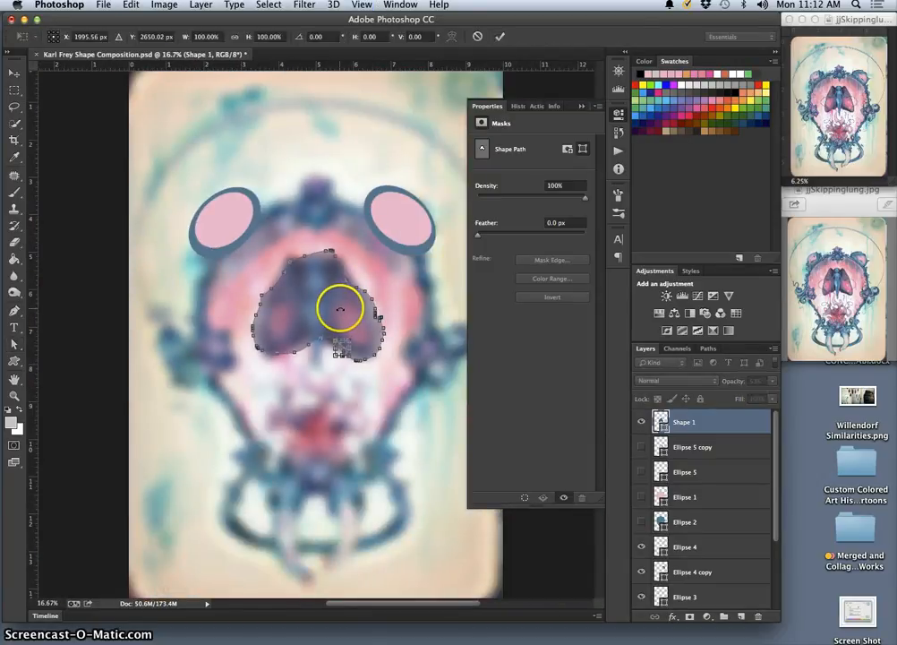
{"action": "left_click", "coordinate": [13, 106]}
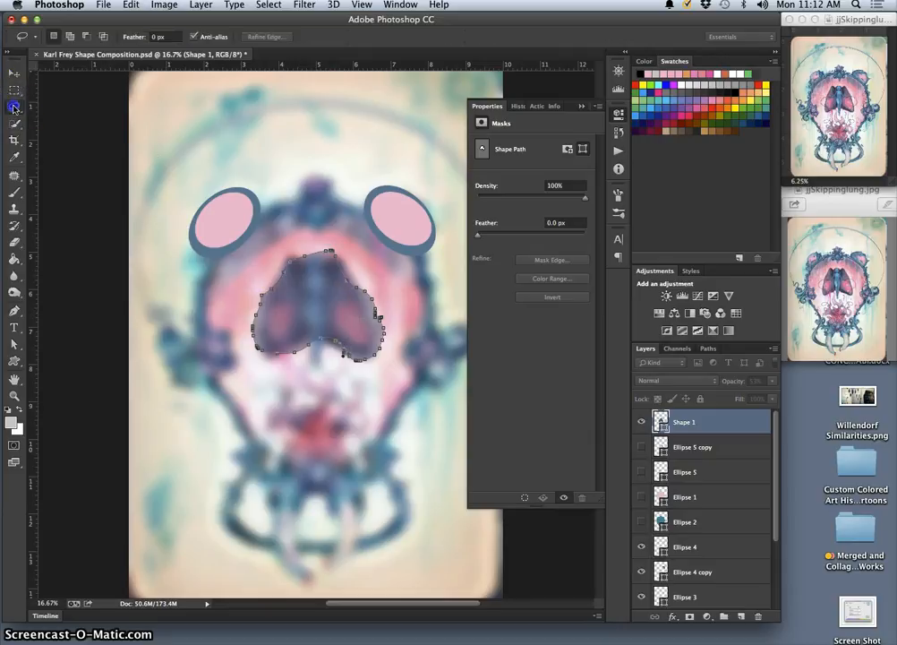
Warp the blob again, pulling in its lower notch, right side and top edge to fit the moth's outline, and apply it
{"action": "left_click", "coordinate": [16, 360]}
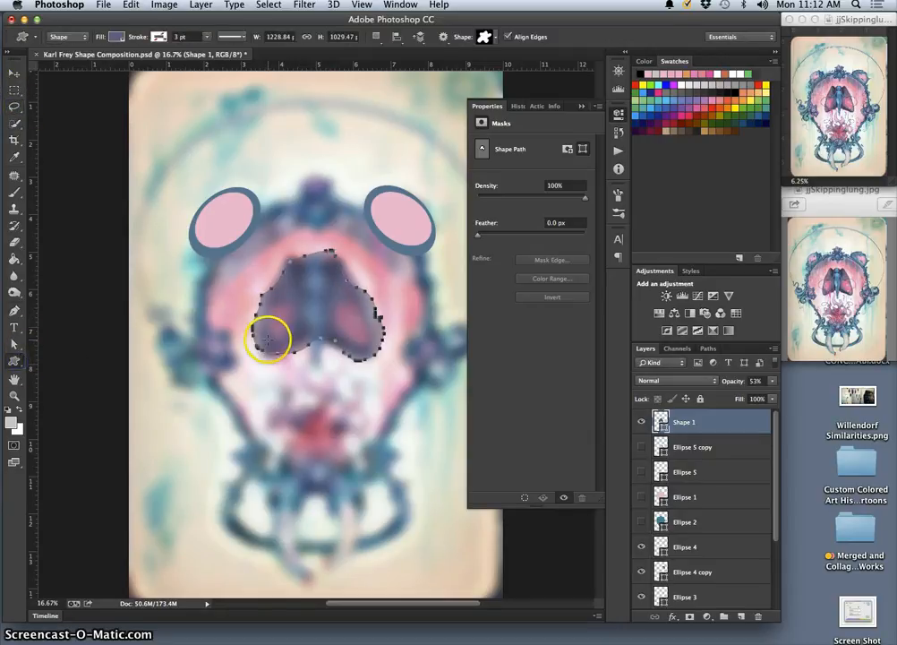
{"action": "key", "text": "super+t"}
{"action": "right_click", "coordinate": [340, 311]}
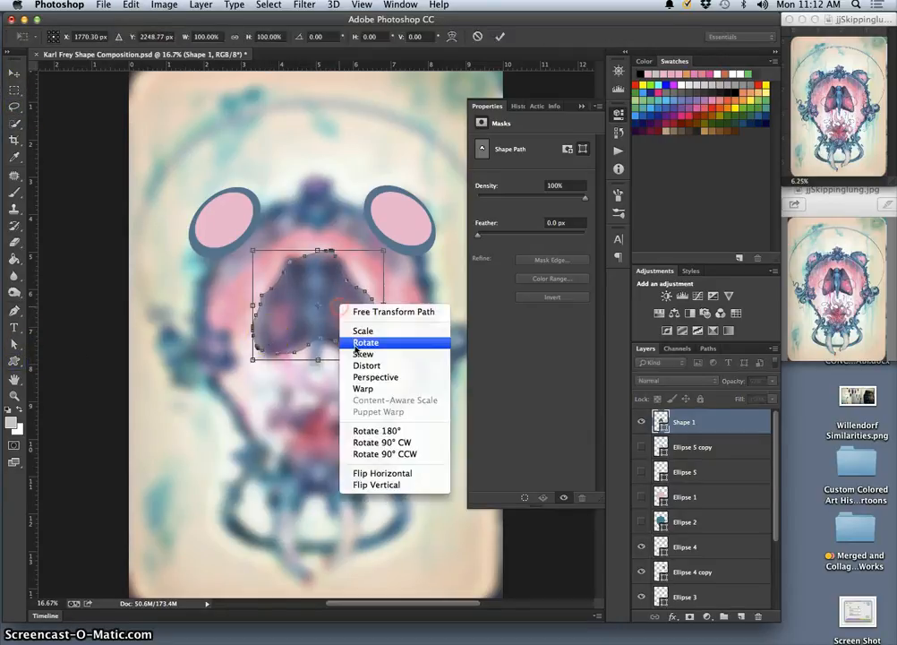
{"action": "left_click", "coordinate": [368, 387]}
{"action": "left_click_drag", "start_coordinate": [342, 338], "coordinate": [333, 340]}
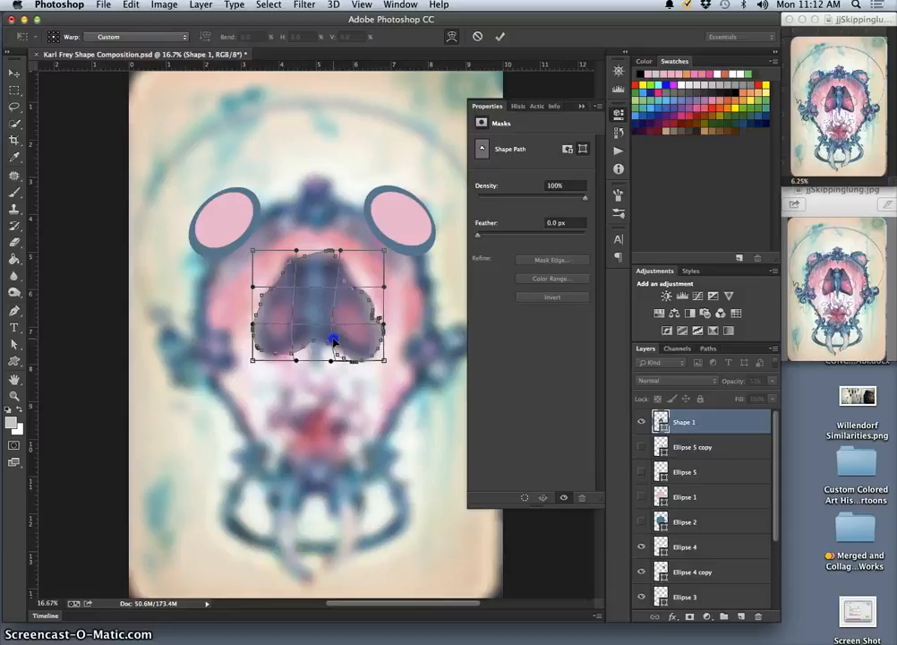
{"action": "left_click_drag", "start_coordinate": [353, 266], "coordinate": [373, 301]}
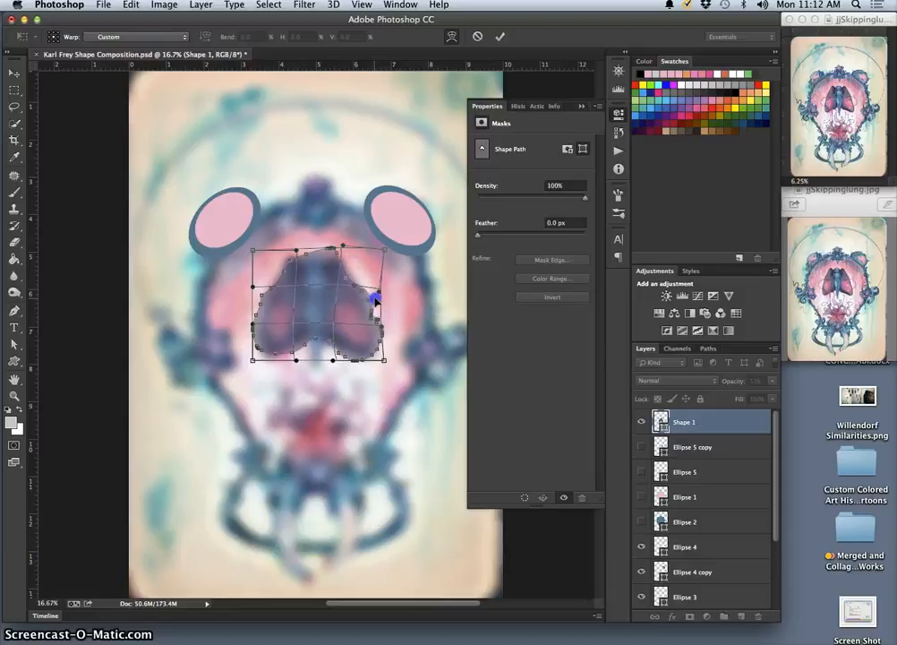
{"action": "left_click_drag", "start_coordinate": [322, 251], "coordinate": [281, 255]}
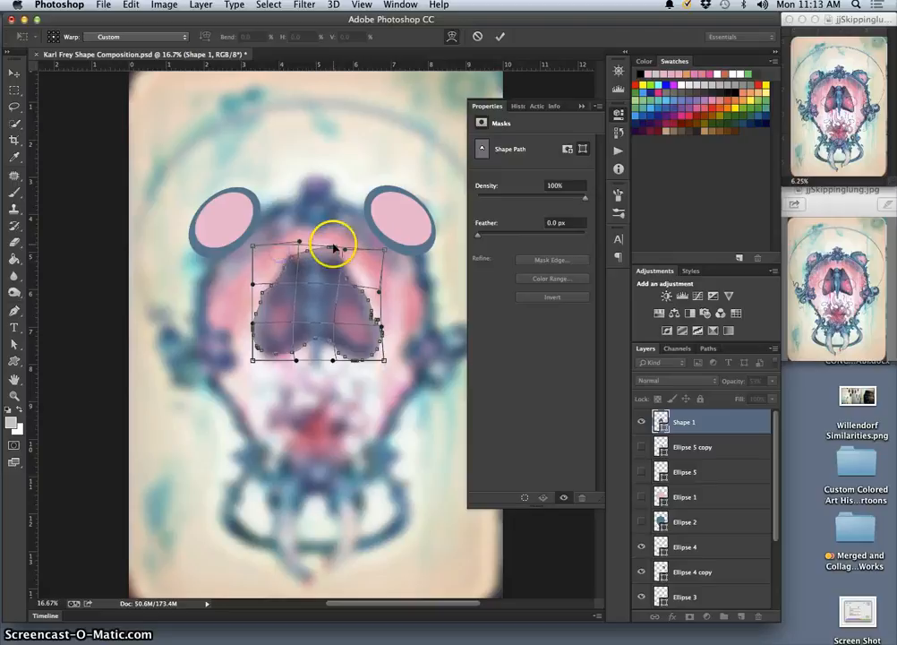
{"action": "left_click_drag", "start_coordinate": [338, 277], "coordinate": [310, 261]}
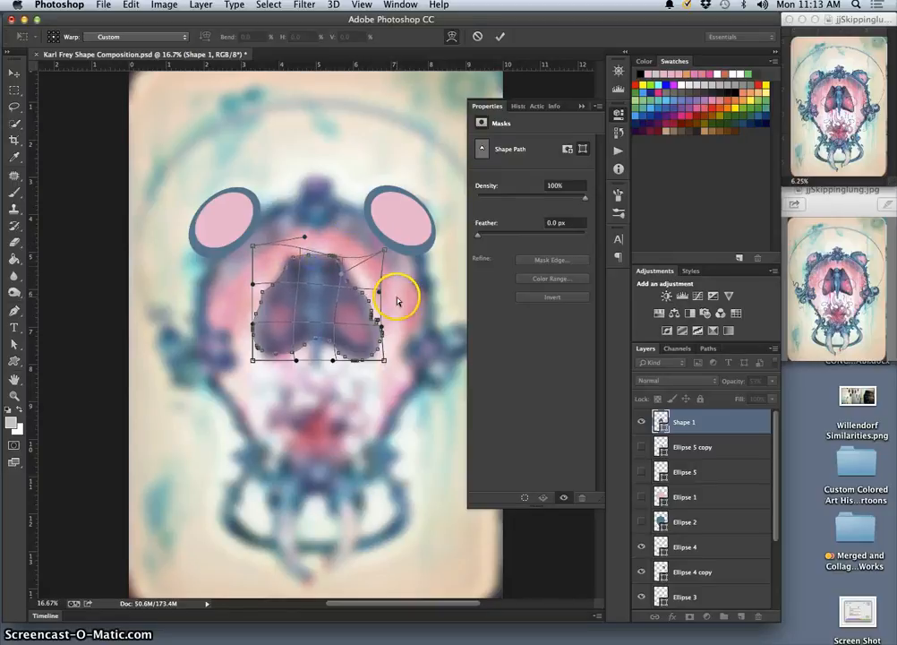
{"action": "key", "text": "Return"}
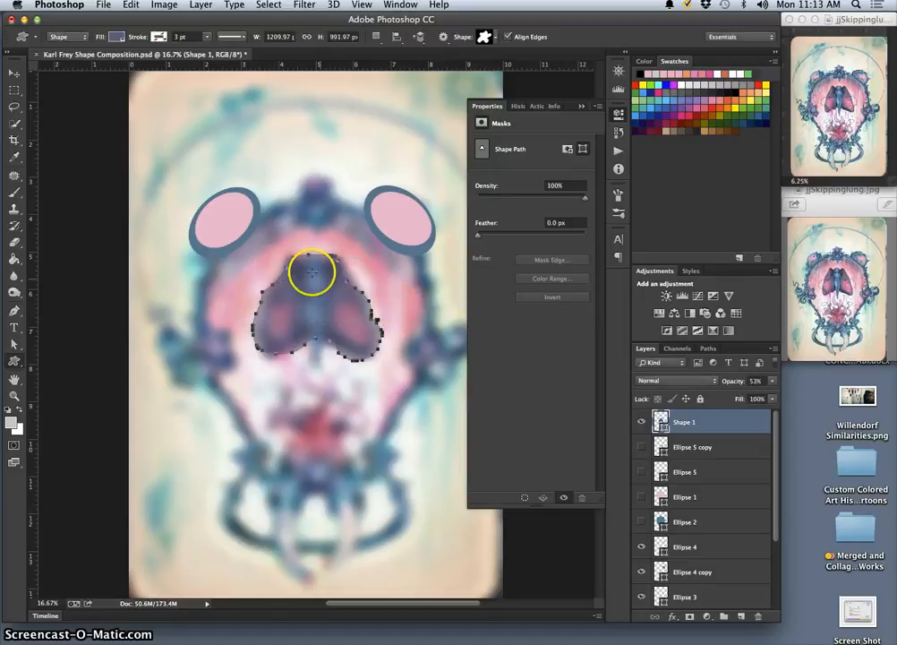
Restore the Shape 1 layer's opacity to 100%
{"action": "left_click", "coordinate": [14, 106]}
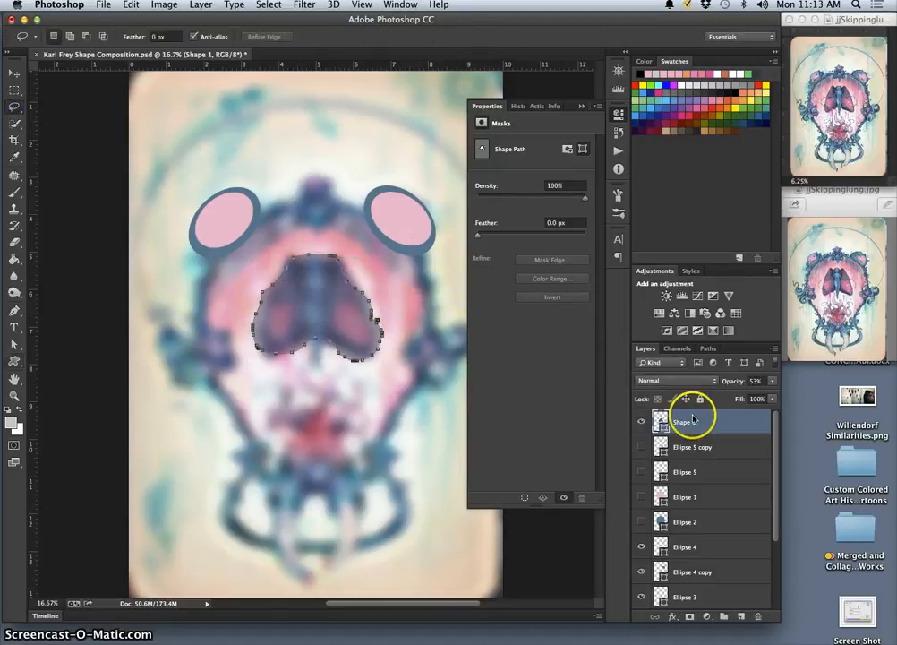
{"action": "left_click", "coordinate": [705, 445]}
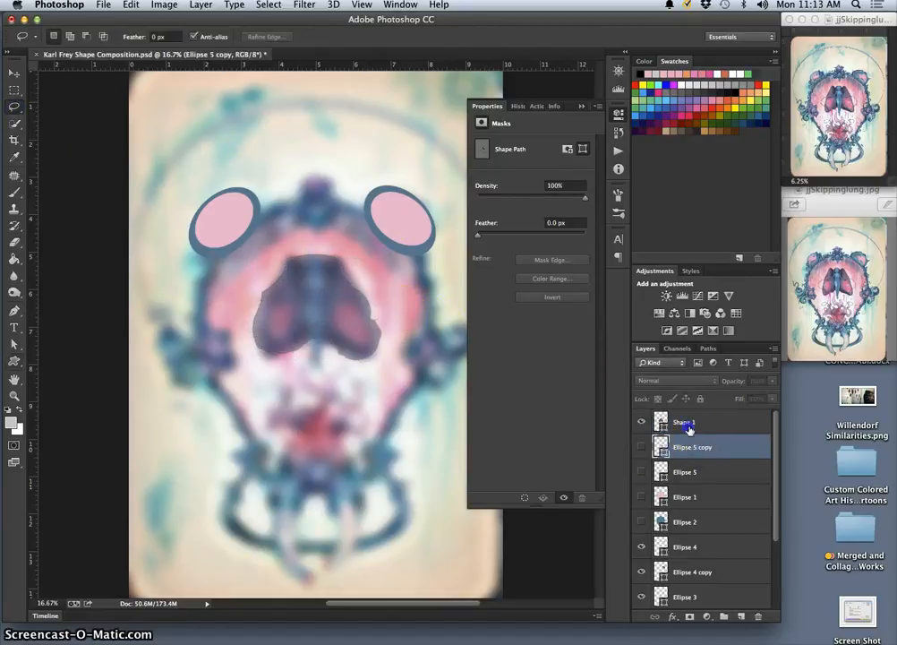
{"action": "left_click", "coordinate": [685, 422]}
{"action": "mouse_move", "coordinate": [772, 381]}
{"action": "left_mouse_down"}
{"action": "mouse_move", "coordinate": [755, 394]}
{"action": "mouse_move", "coordinate": [783, 396]}
{"action": "mouse_move", "coordinate": [774, 398]}
{"action": "left_mouse_up"}
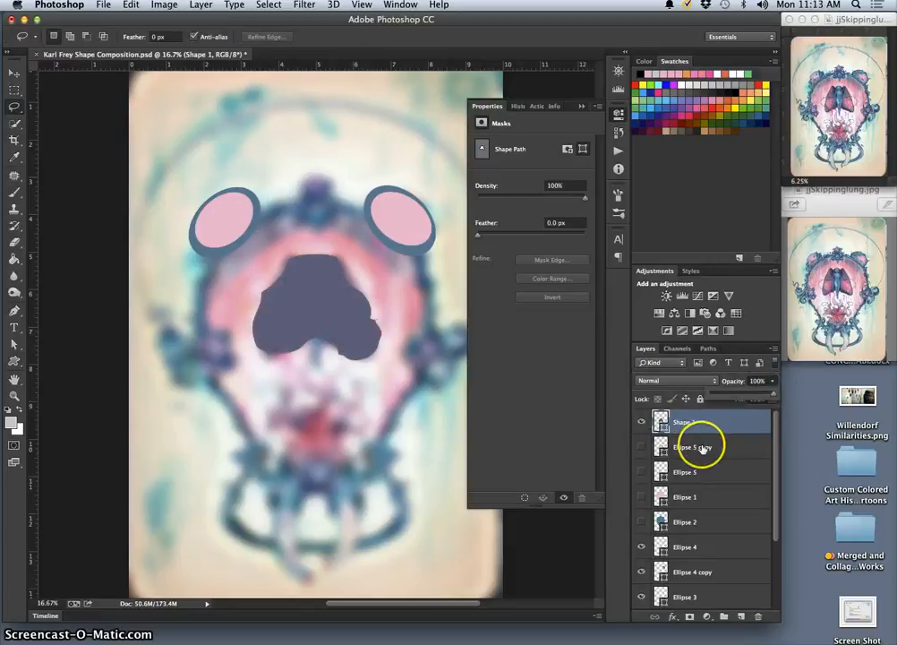
Show the Ellipse 5 copy, Ellipse 5 and Ellipse 1 layers, and move Shape 1 below Ellipse 2
{"action": "left_click", "coordinate": [643, 447]}
{"action": "left_click", "coordinate": [642, 471]}
{"action": "left_click", "coordinate": [641, 494]}
{"action": "left_click_drag", "start_coordinate": [685, 435], "coordinate": [692, 534]}
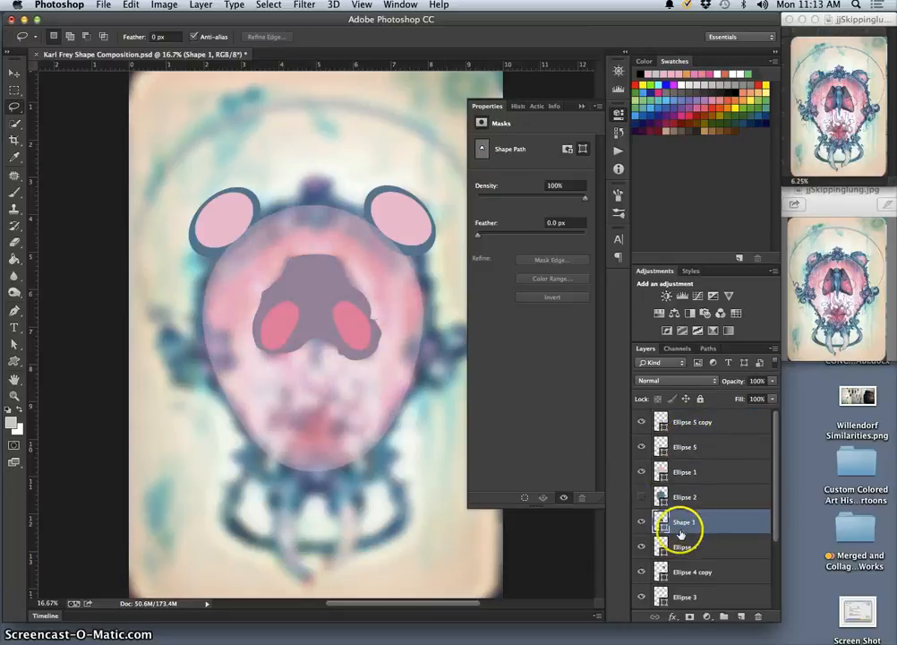
Set the Ellipse 1 layer's opacity to 100% and show the Ellipse 2 layer
{"action": "left_click", "coordinate": [705, 471]}
{"action": "left_click_drag", "start_coordinate": [772, 381], "coordinate": [790, 402]}
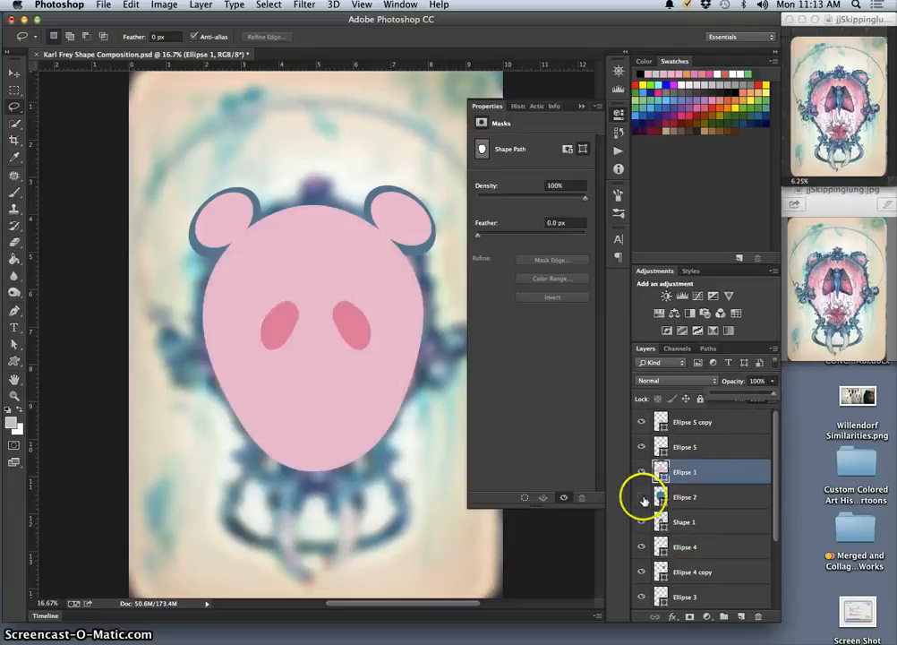
{"action": "left_click", "coordinate": [642, 496]}
Move the Shape 1 layer directly above Ellipse 1 in the stack and select the Ellipse 5 copy layer
{"action": "left_click_drag", "start_coordinate": [714, 509], "coordinate": [699, 462]}
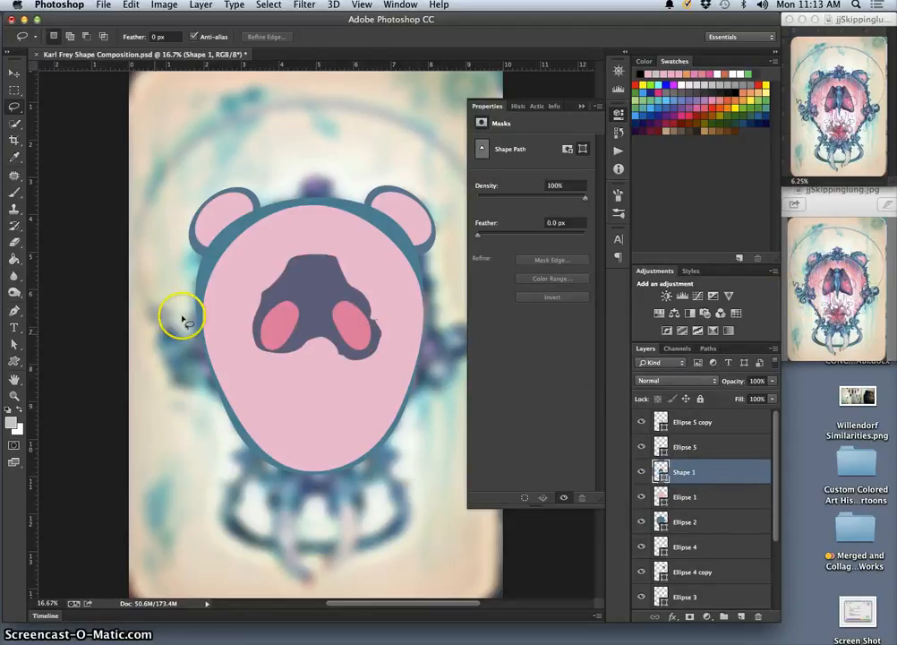
{"action": "left_click", "coordinate": [700, 424]}
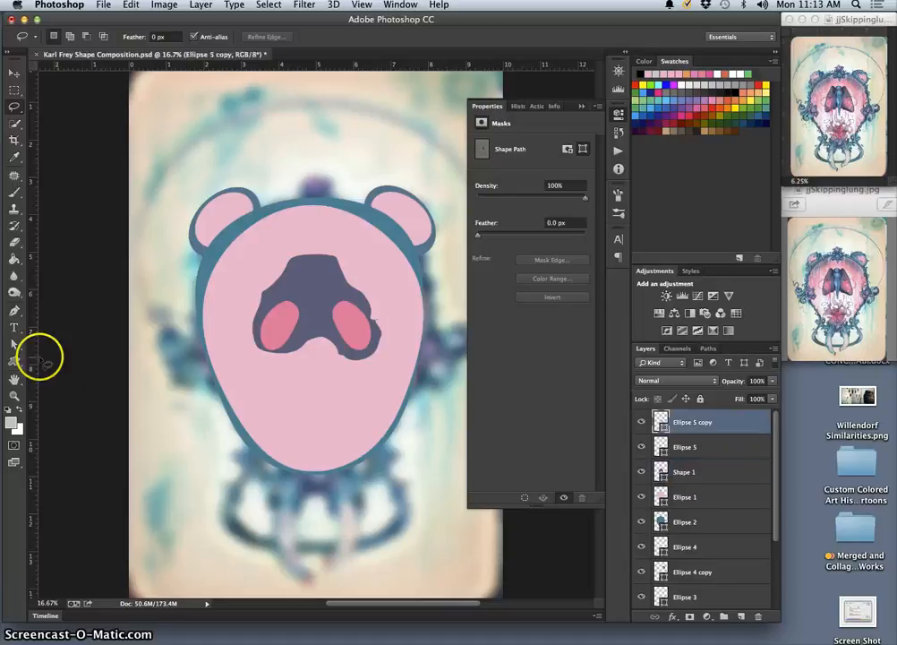
Draw a tall, narrow blob custom shape about 300 by 1201 px down the middle of the moth
{"action": "left_click", "coordinate": [15, 361]}
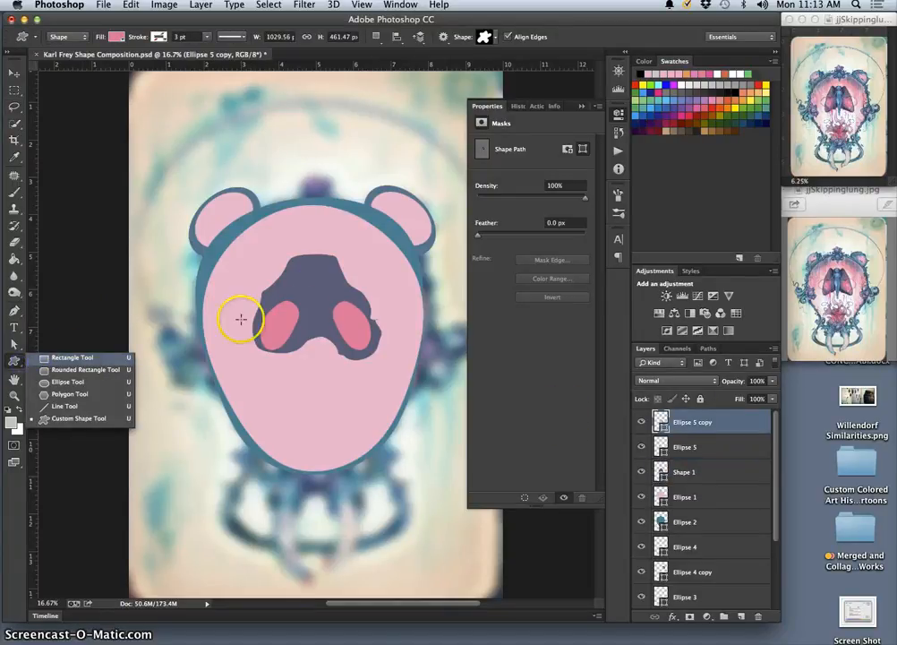
{"action": "left_click", "coordinate": [304, 258]}
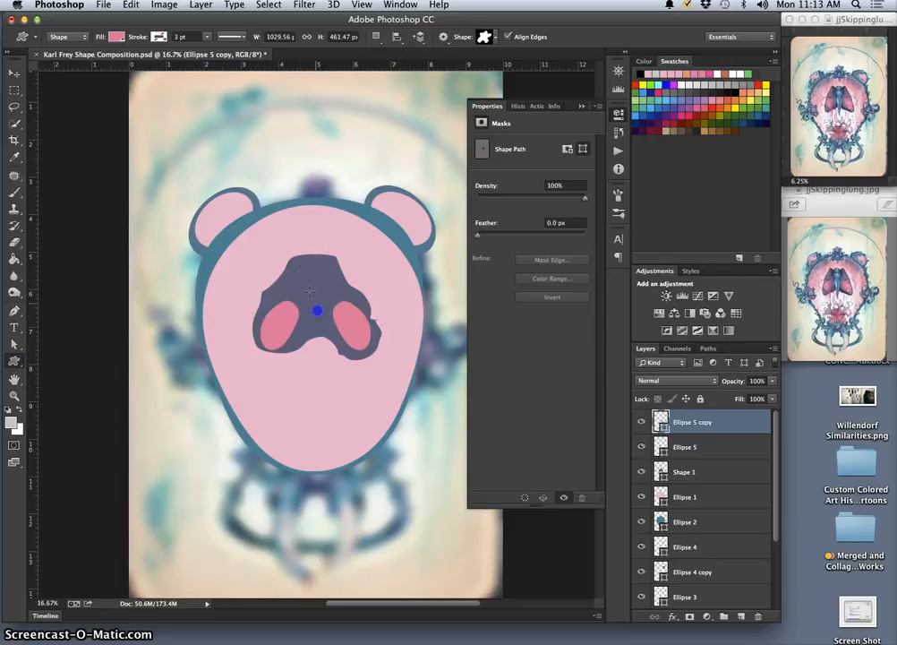
{"action": "left_click_drag", "start_coordinate": [298, 255], "coordinate": [329, 382]}
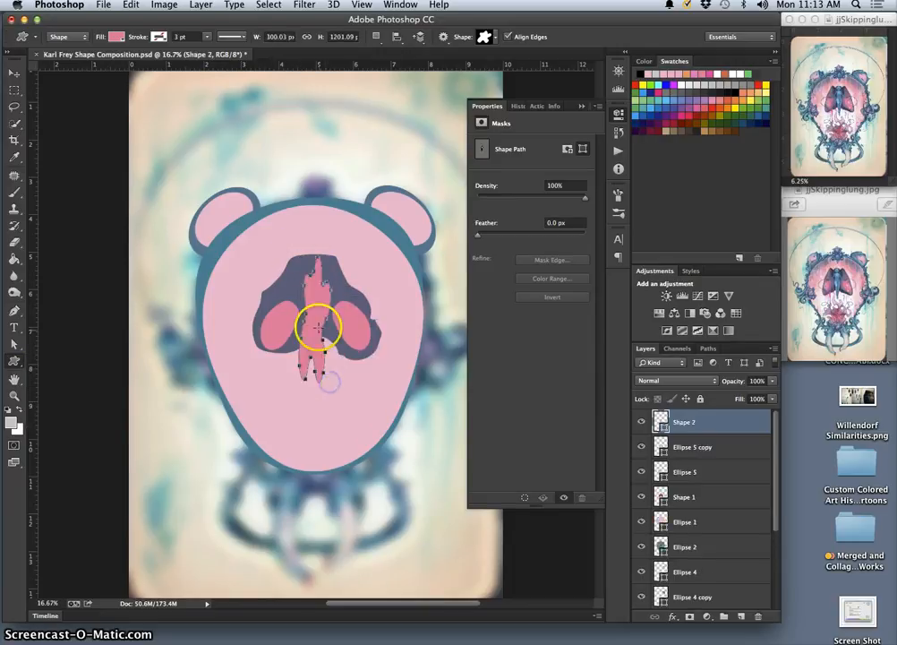
Flip the narrow blob horizontally, rotate it about 3°, reduce its height to about 83% and position it between the pink ellipses
{"action": "key", "text": "ctrl+t"}
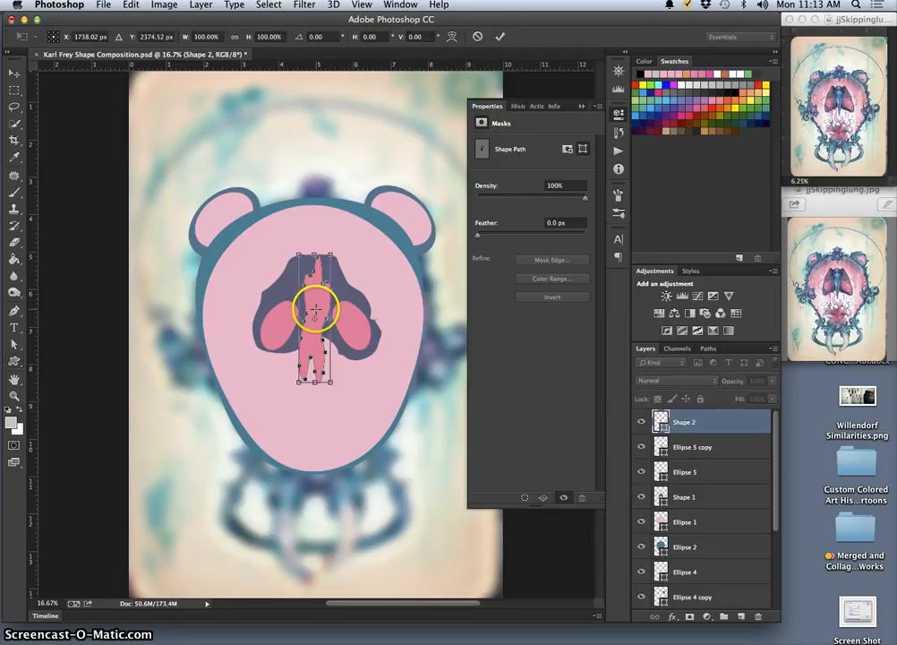
{"action": "right_click", "coordinate": [315, 308]}
{"action": "left_click", "coordinate": [360, 476]}
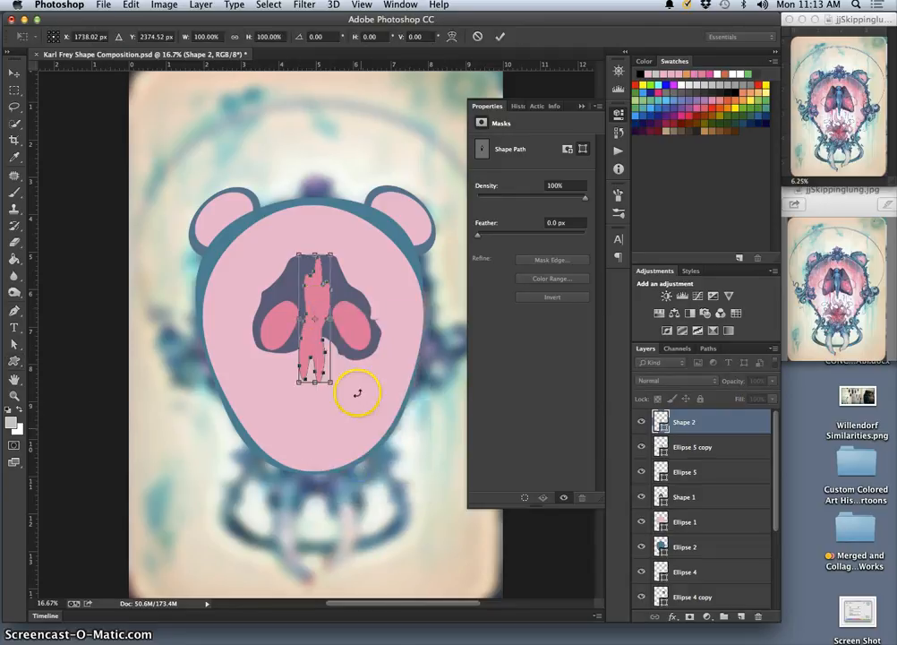
{"action": "left_click_drag", "start_coordinate": [315, 304], "coordinate": [314, 288]}
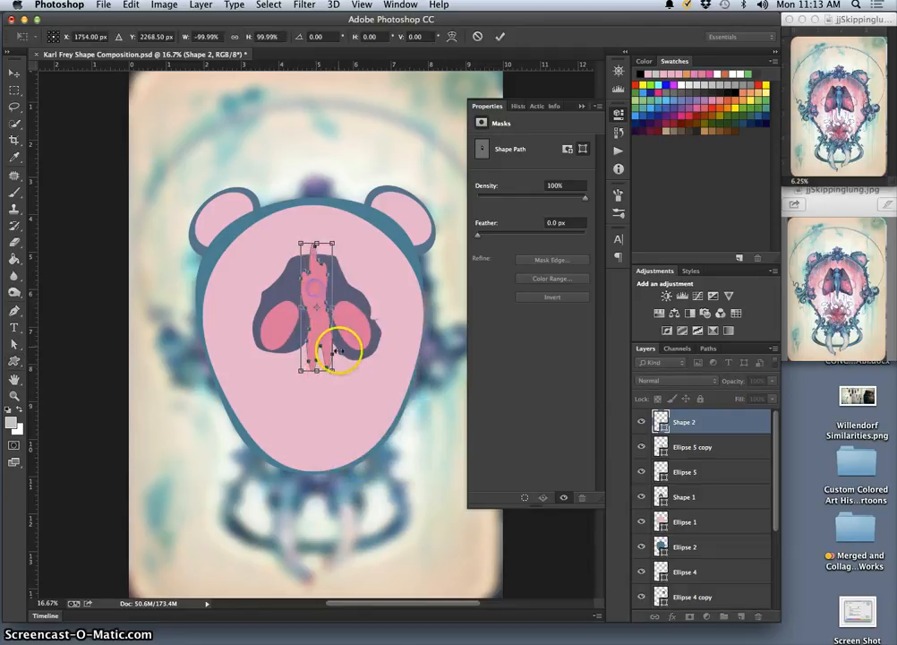
{"action": "mouse_move", "coordinate": [340, 377]}
{"action": "left_mouse_down"}
{"action": "mouse_move", "coordinate": [335, 395]}
{"action": "mouse_move", "coordinate": [335, 357]}
{"action": "left_mouse_up"}
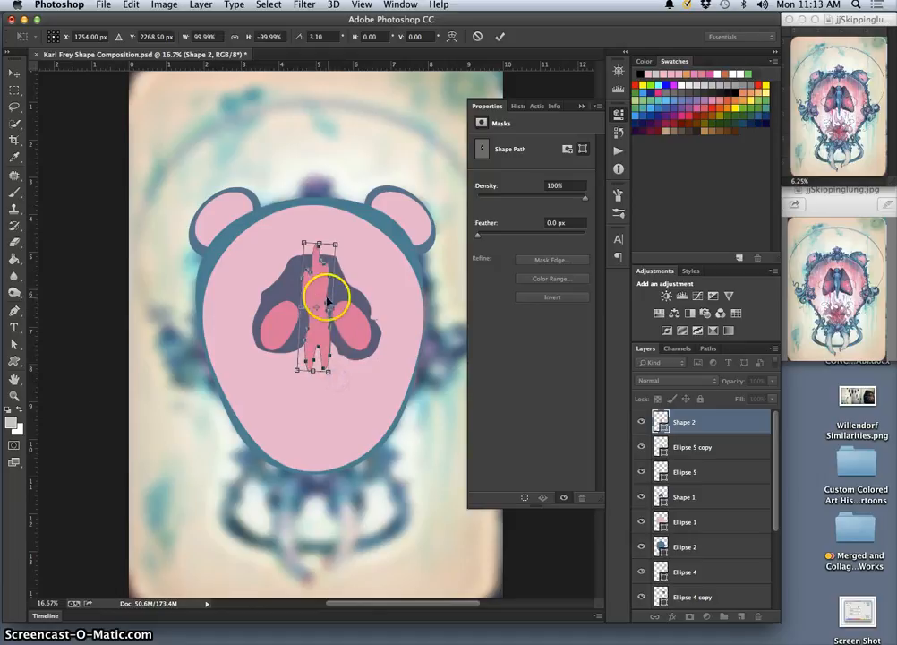
{"action": "left_click_drag", "start_coordinate": [319, 240], "coordinate": [318, 255]}
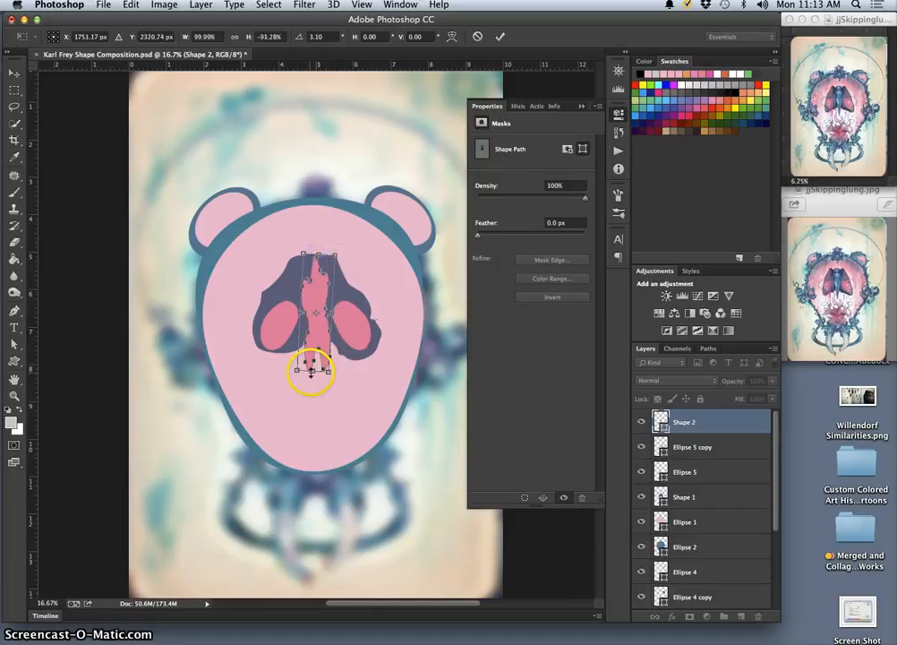
{"action": "left_click_drag", "start_coordinate": [311, 370], "coordinate": [324, 330]}
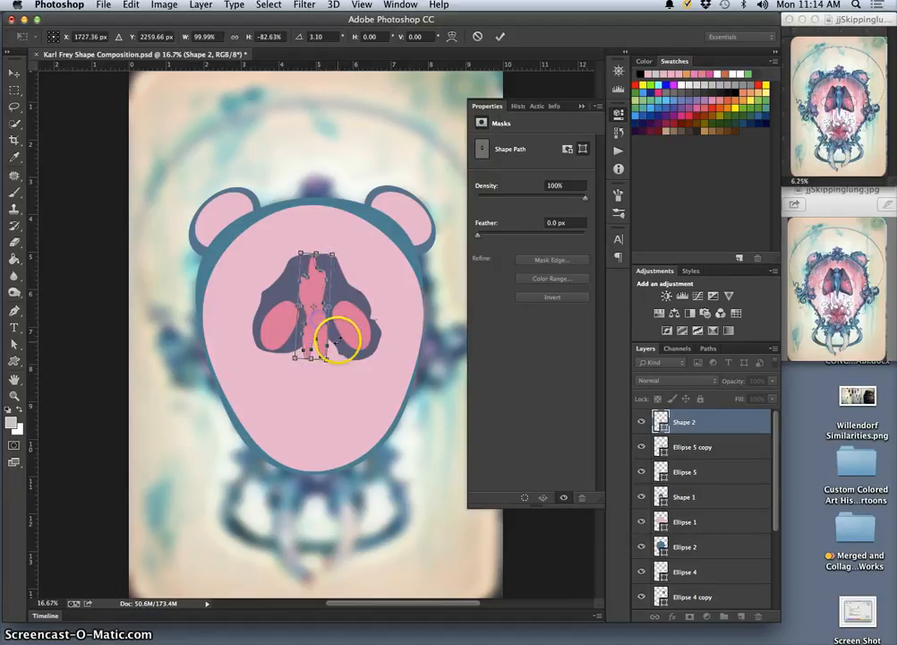
{"action": "key", "text": "Return"}
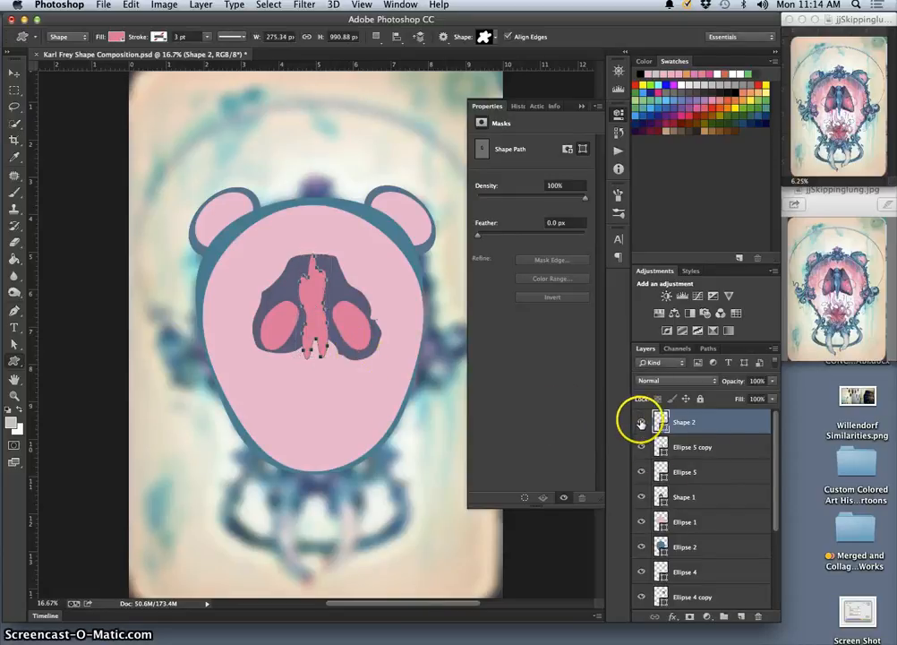
Recolor the Shape 2 layer with blue 7198bf sampled from the moth's body, hiding the covering layers while sampling and showing them again
{"action": "left_click_drag", "start_coordinate": [641, 424], "coordinate": [641, 543]}
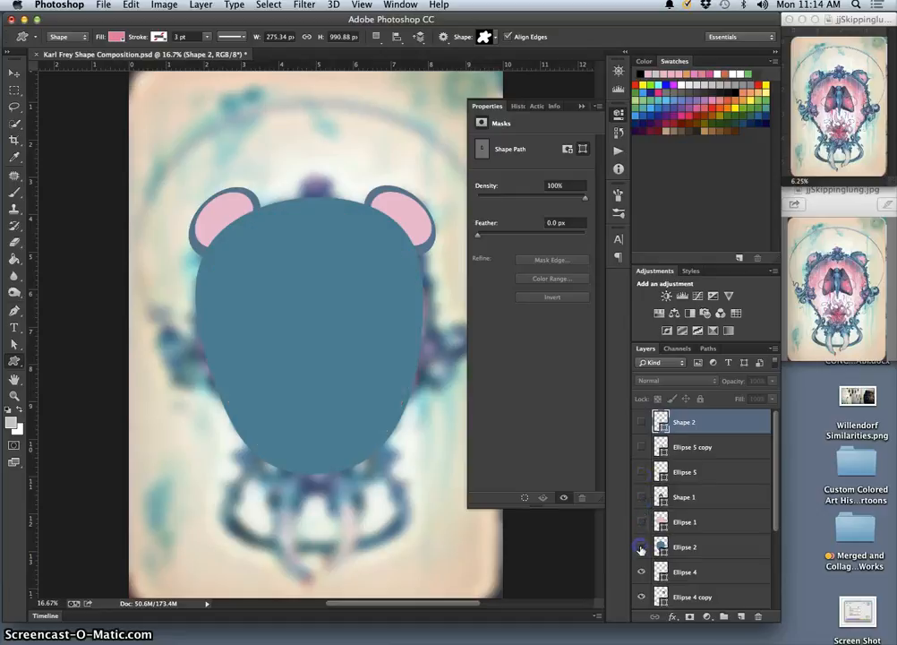
{"action": "double_click", "coordinate": [660, 421]}
{"action": "left_click", "coordinate": [320, 283]}
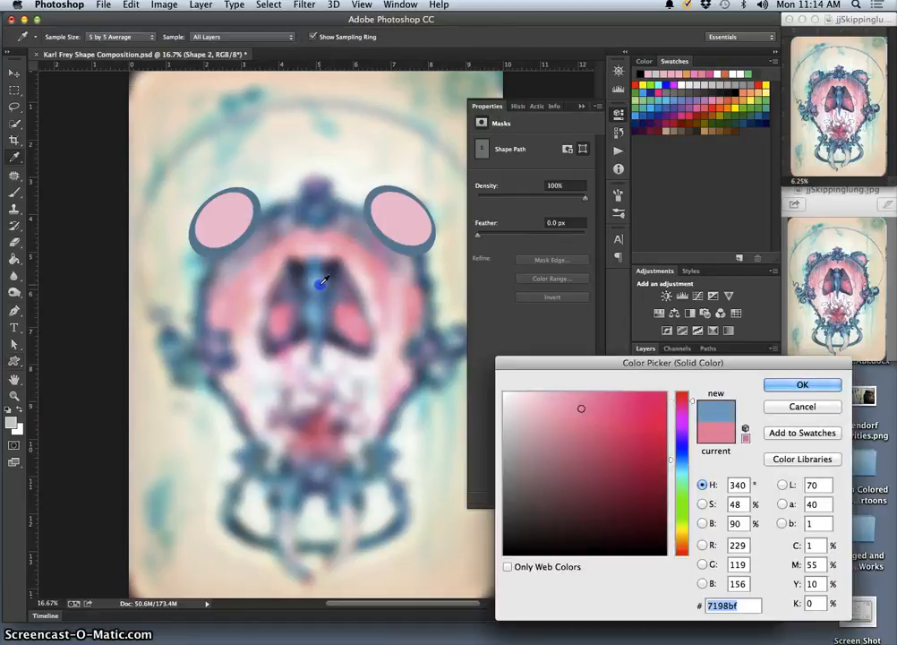
{"action": "left_click", "coordinate": [772, 383]}
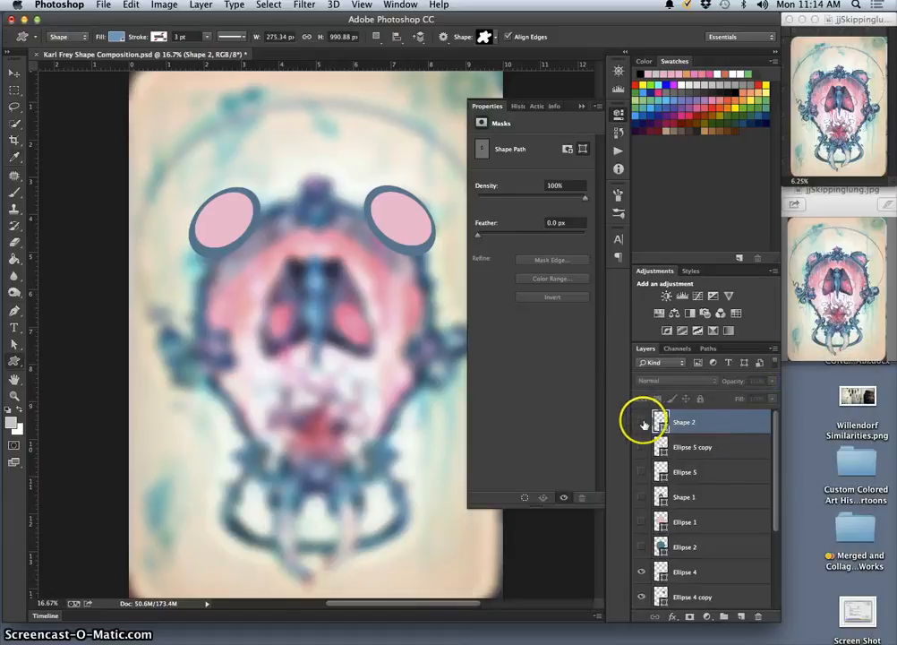
{"action": "left_click", "coordinate": [641, 422]}
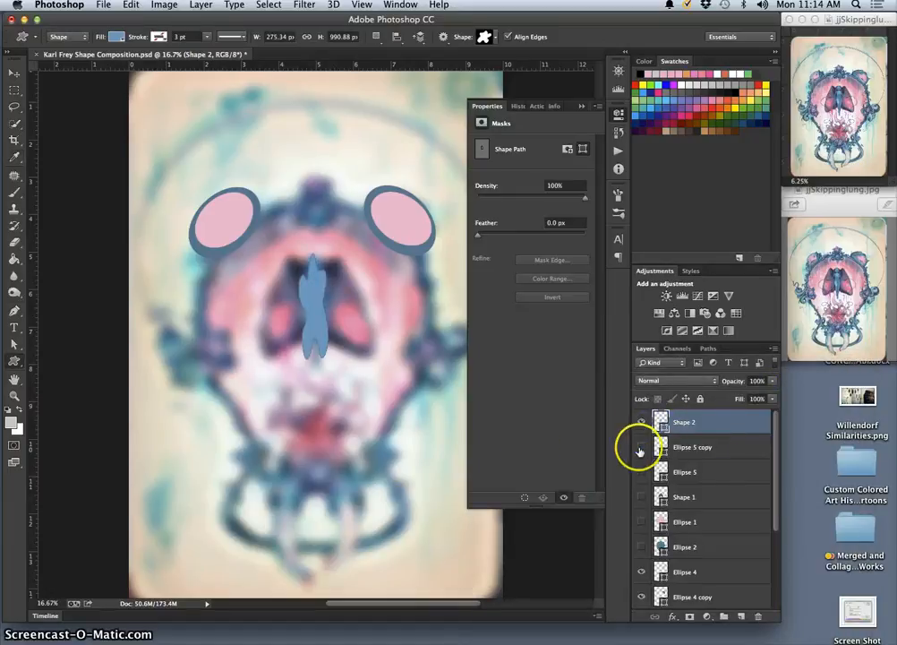
{"action": "left_click_drag", "start_coordinate": [639, 450], "coordinate": [642, 543]}
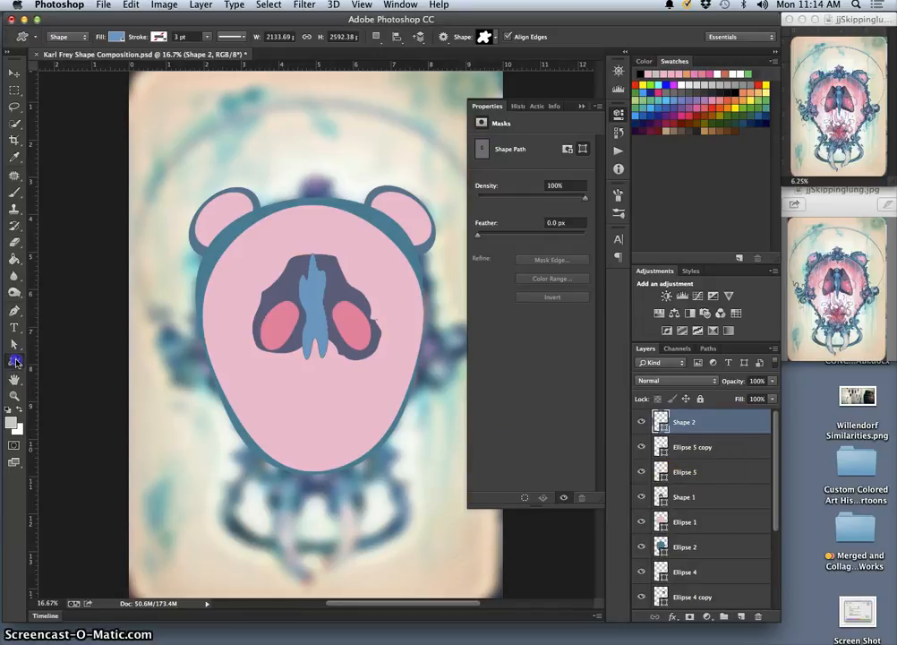
Draw a rough rectangular frame custom shape about 1632 by 817 px around the tusks below the head
{"action": "left_click_drag", "start_coordinate": [15, 361], "coordinate": [72, 420]}
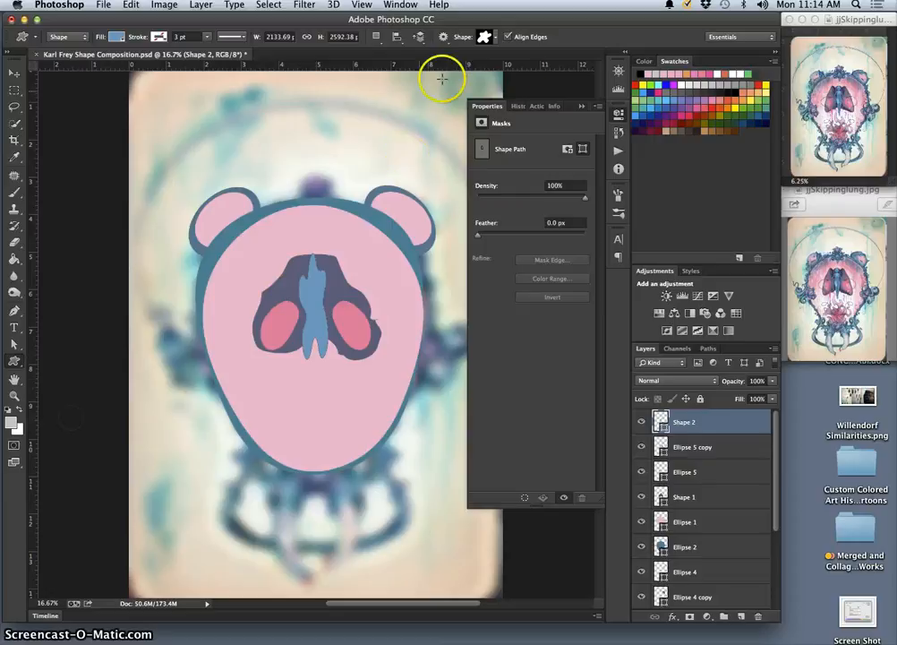
{"action": "left_click", "coordinate": [494, 38]}
{"action": "left_click", "coordinate": [506, 61]}
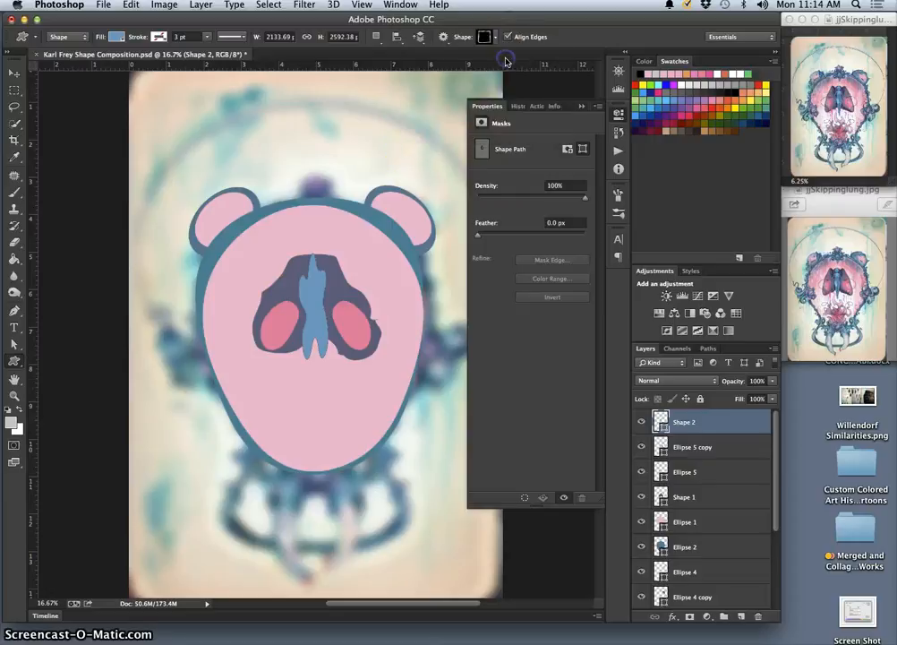
{"action": "left_click_drag", "start_coordinate": [266, 477], "coordinate": [401, 549]}
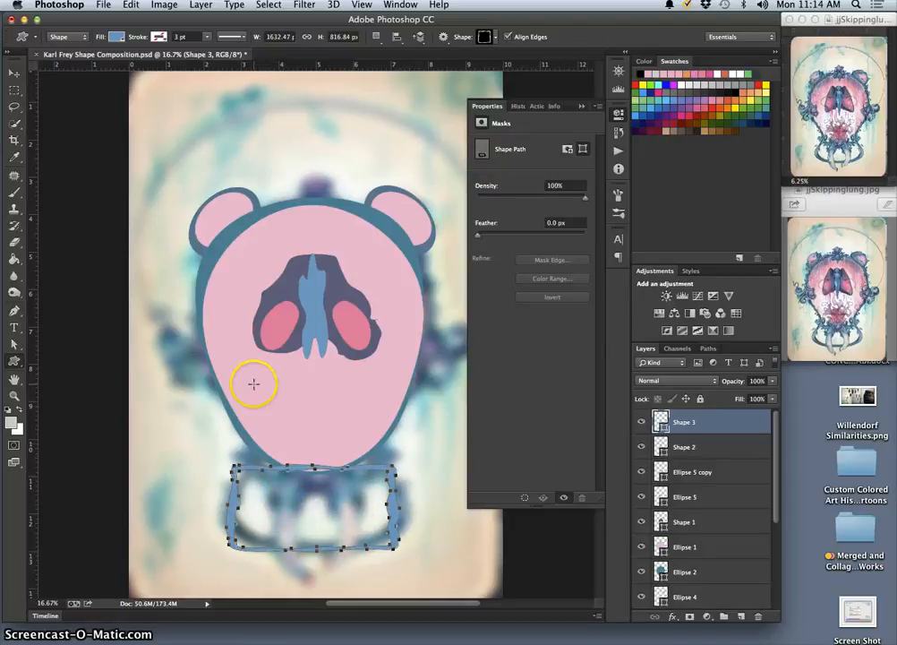
Change the frame shape's fill to the darker blue 62849f sampled from the painting
{"action": "double_click", "coordinate": [661, 419]}
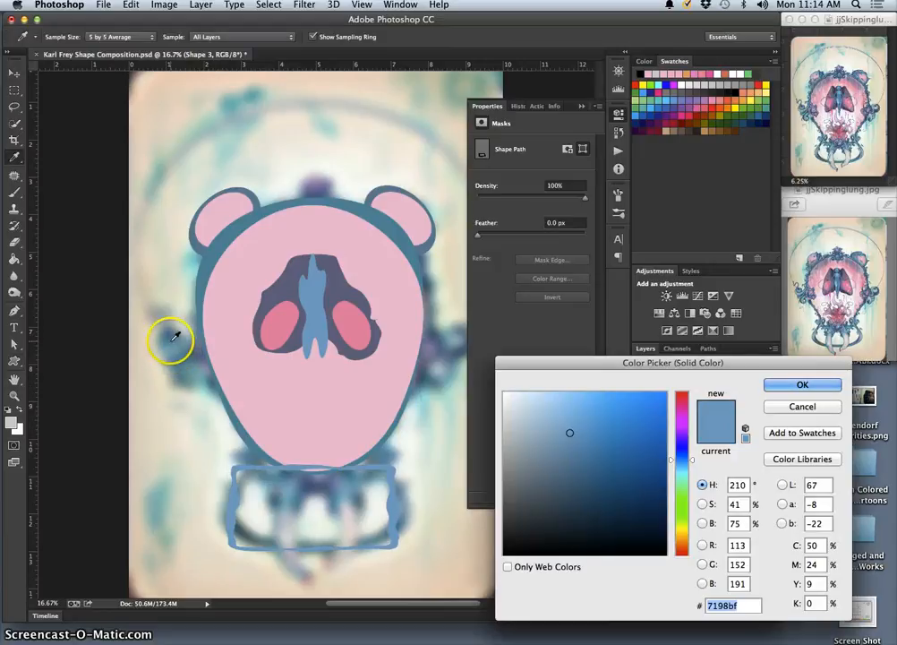
{"action": "left_click", "coordinate": [476, 453]}
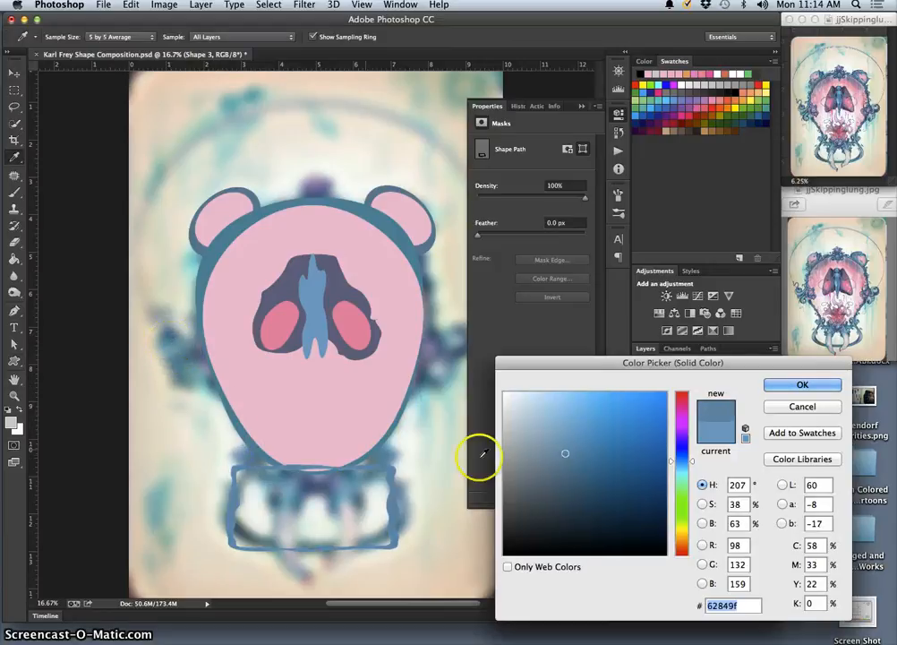
{"action": "left_click", "coordinate": [806, 387]}
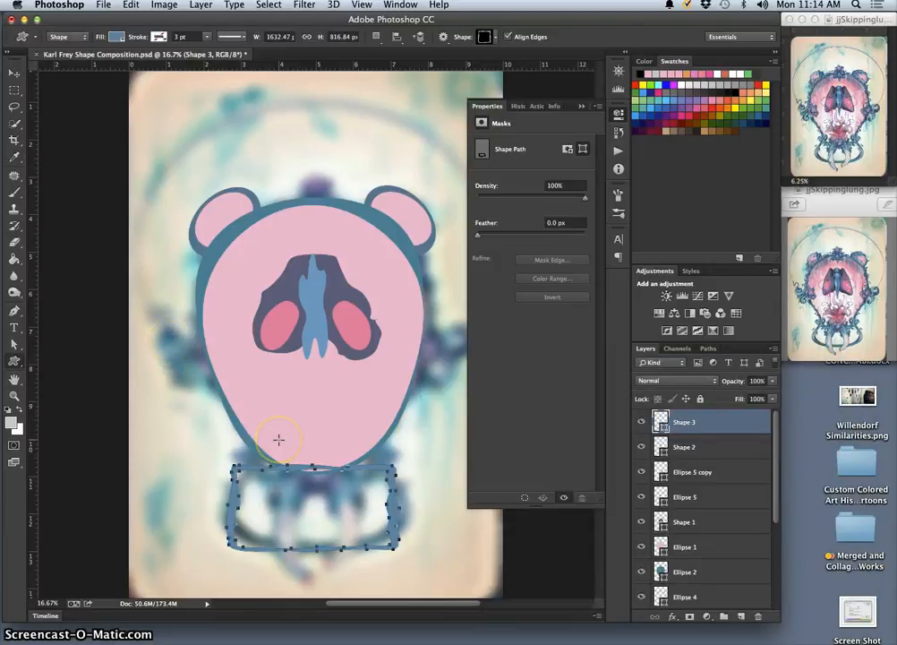
Warp the blue frame shape so its upper edge curves under the chin and its sides and lower edge follow the painted form
{"action": "key", "text": "super+t"}
{"action": "right_click", "coordinate": [338, 479]}
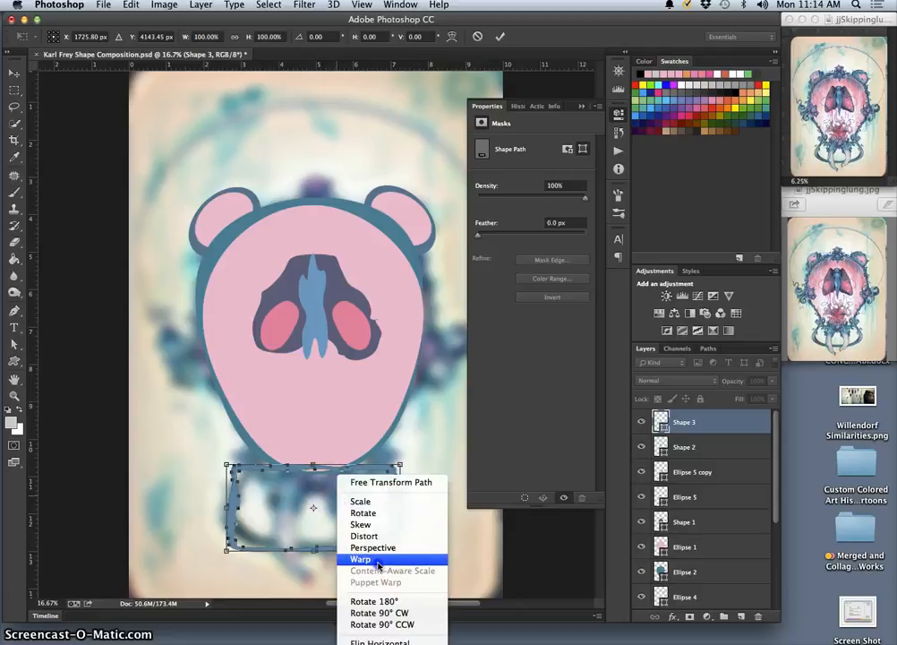
{"action": "left_click", "coordinate": [378, 564]}
{"action": "mouse_move", "coordinate": [223, 464]}
{"action": "left_mouse_down"}
{"action": "mouse_move", "coordinate": [252, 474]}
{"action": "mouse_move", "coordinate": [240, 468]}
{"action": "left_mouse_up"}
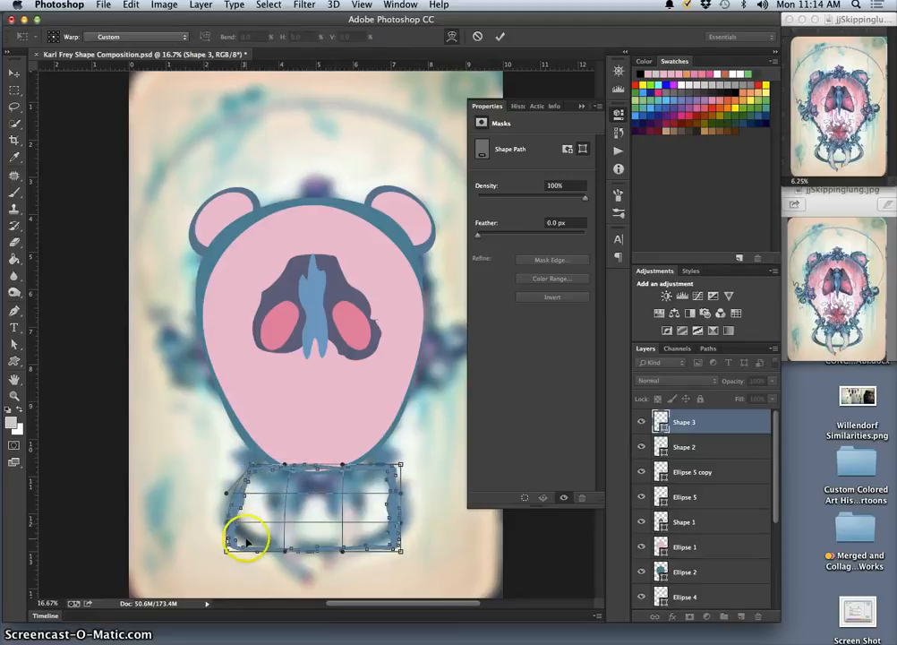
{"action": "left_click_drag", "start_coordinate": [246, 540], "coordinate": [304, 547]}
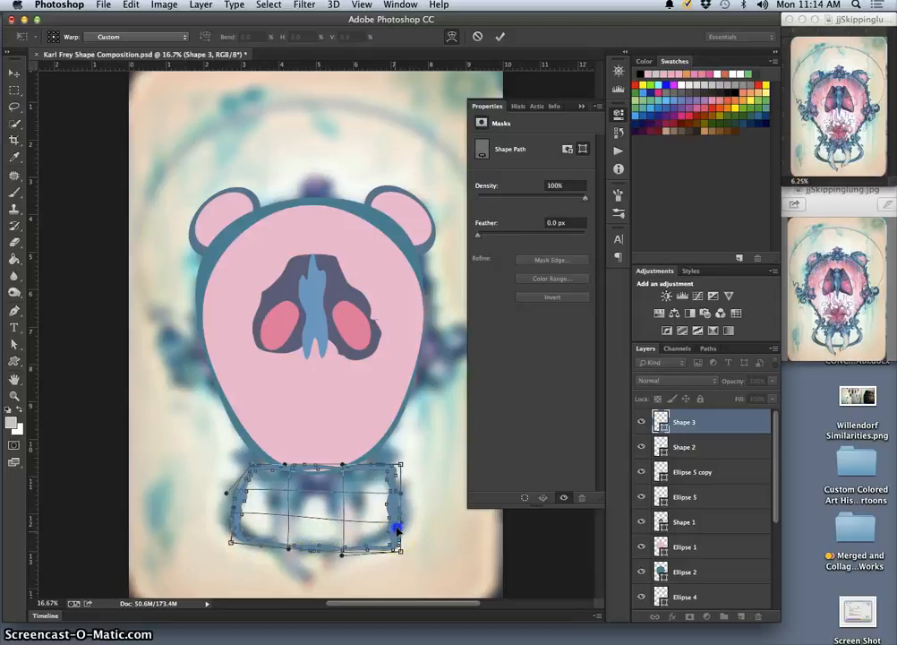
{"action": "left_click_drag", "start_coordinate": [397, 529], "coordinate": [405, 499]}
{"action": "left_click_drag", "start_coordinate": [354, 530], "coordinate": [351, 536]}
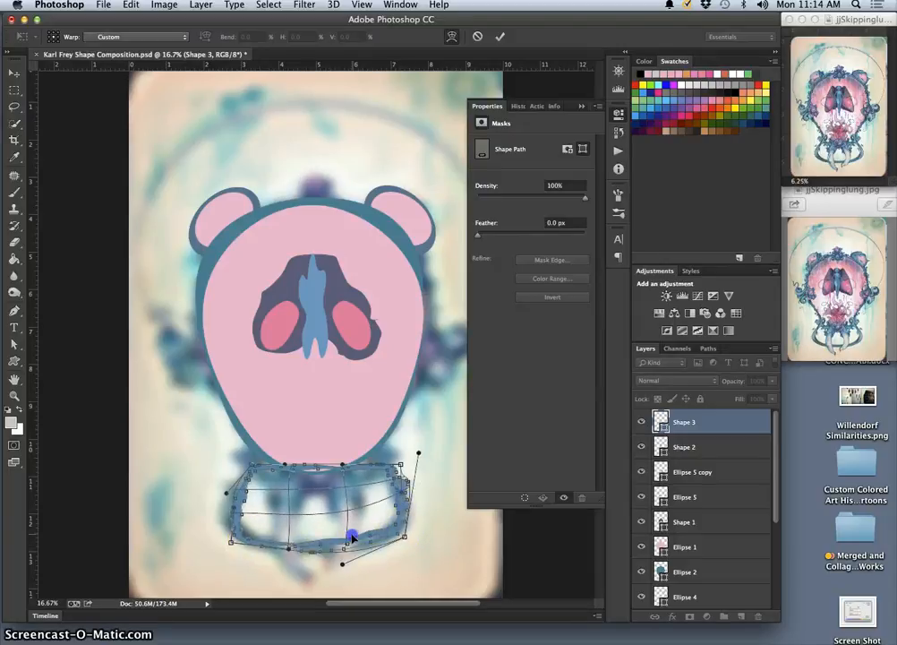
{"action": "left_click_drag", "start_coordinate": [376, 472], "coordinate": [311, 482]}
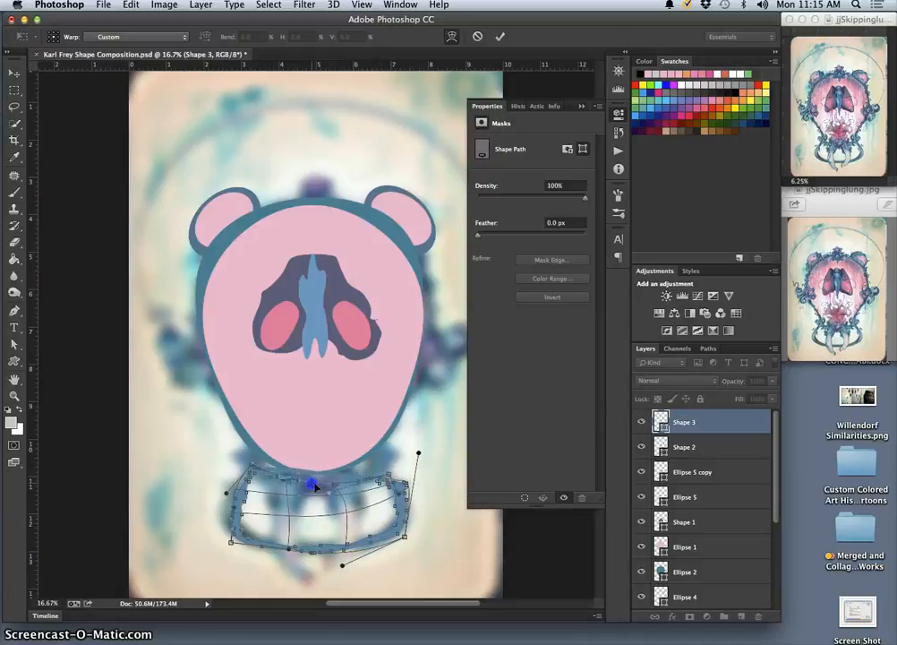
{"action": "left_click_drag", "start_coordinate": [384, 476], "coordinate": [391, 447]}
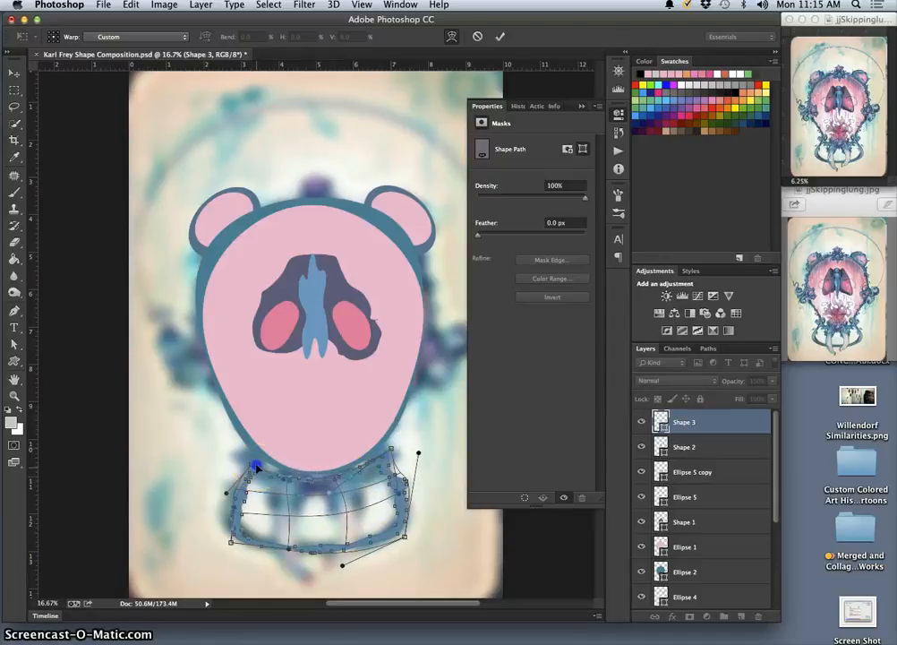
{"action": "left_click_drag", "start_coordinate": [255, 466], "coordinate": [252, 458]}
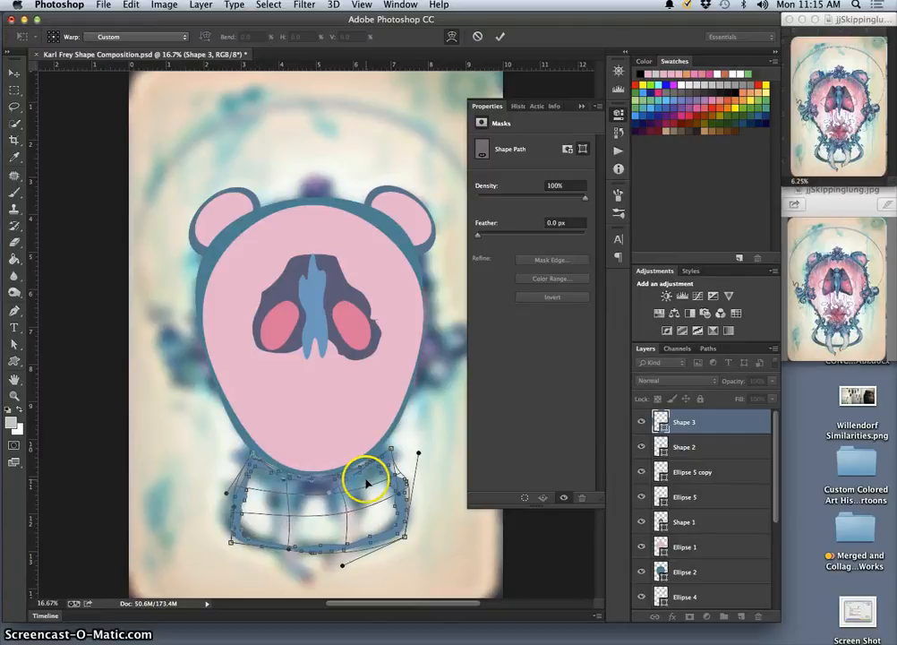
{"action": "key", "text": "Return"}
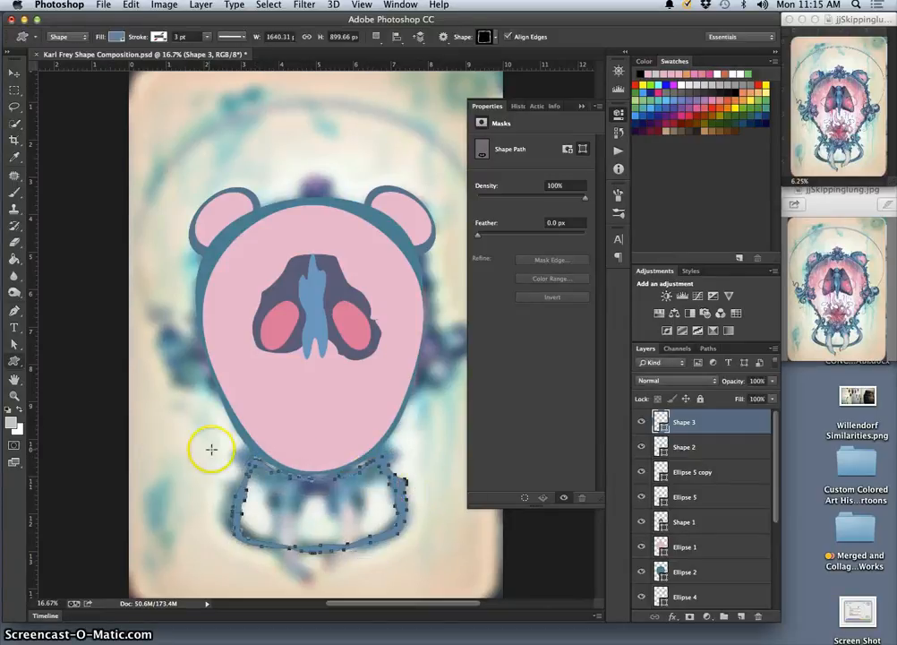
Draw a blob custom shape about 1305 by 597 px across the base of the head above the tusks
{"action": "left_click", "coordinate": [14, 362]}
{"action": "left_click", "coordinate": [495, 37]}
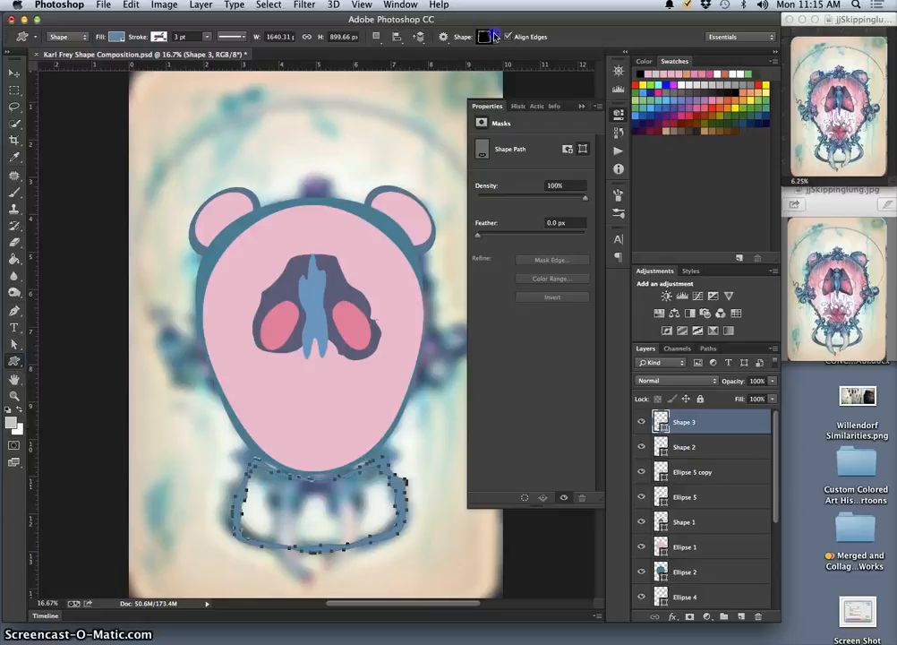
{"action": "left_click", "coordinate": [527, 103]}
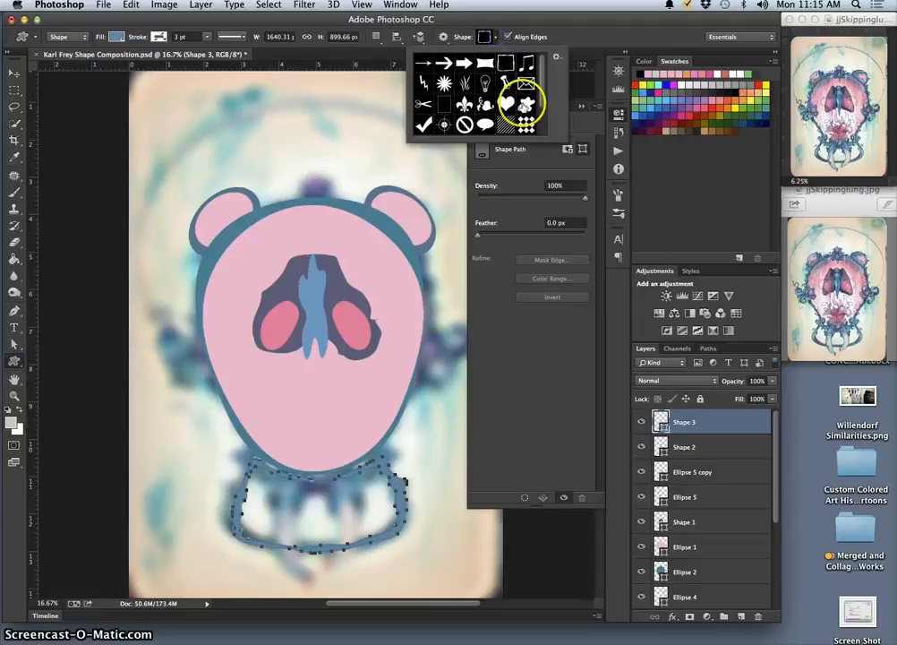
{"action": "left_click_drag", "start_coordinate": [214, 439], "coordinate": [353, 503]}
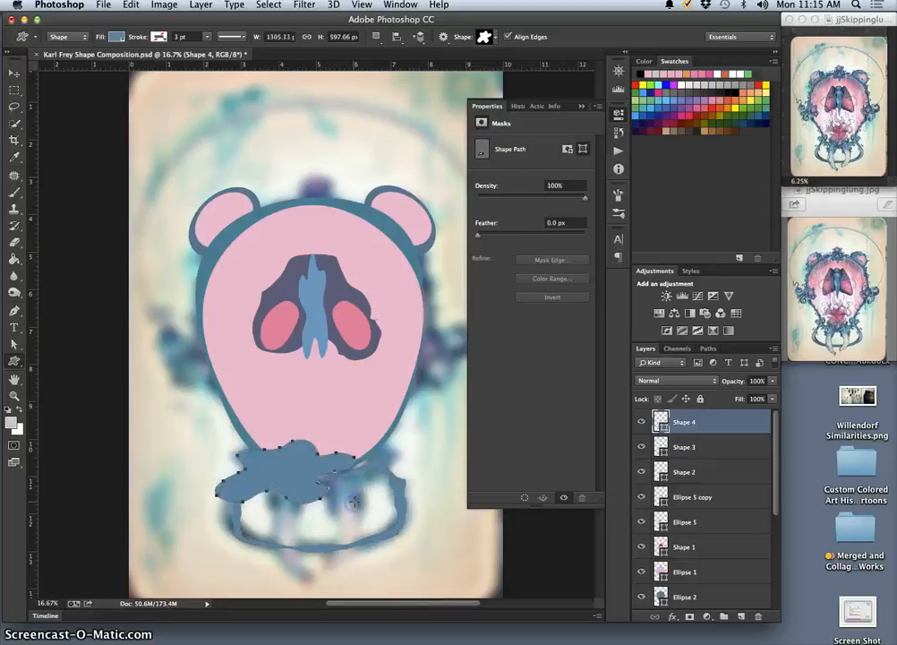
Flip the new blob horizontally and warp it to match the painted blue form beneath the chin
{"action": "key", "text": "super+t"}
{"action": "right_click", "coordinate": [306, 468]}
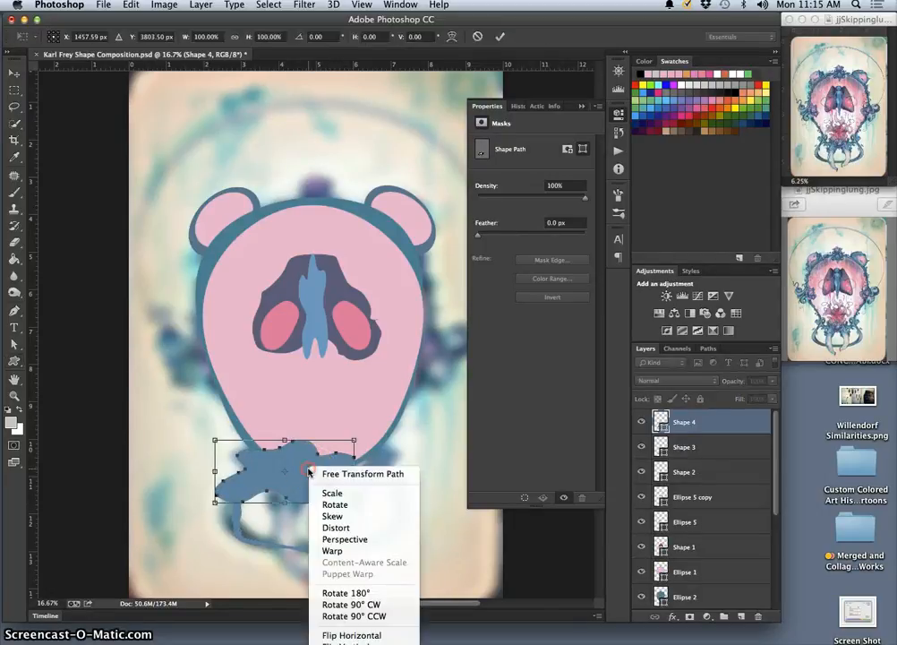
{"action": "left_click", "coordinate": [373, 636]}
{"action": "right_click", "coordinate": [336, 490]}
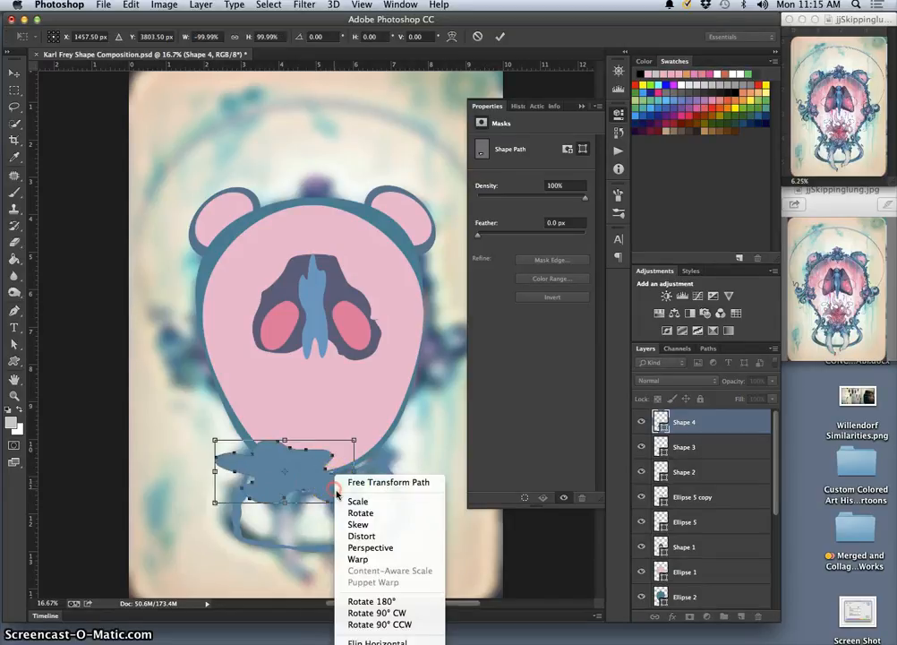
{"action": "left_click", "coordinate": [358, 559]}
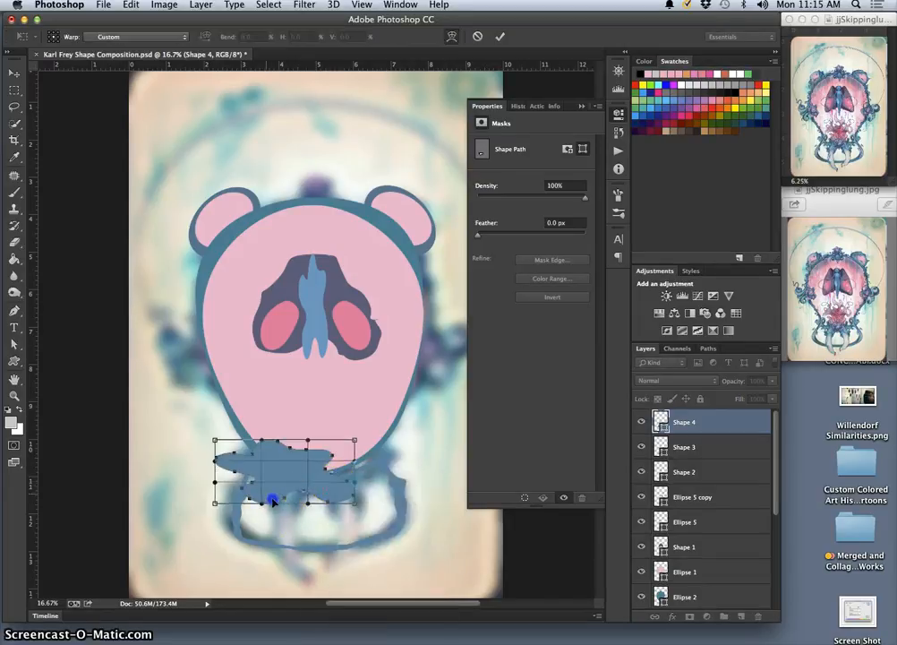
{"action": "left_click_drag", "start_coordinate": [273, 501], "coordinate": [323, 479]}
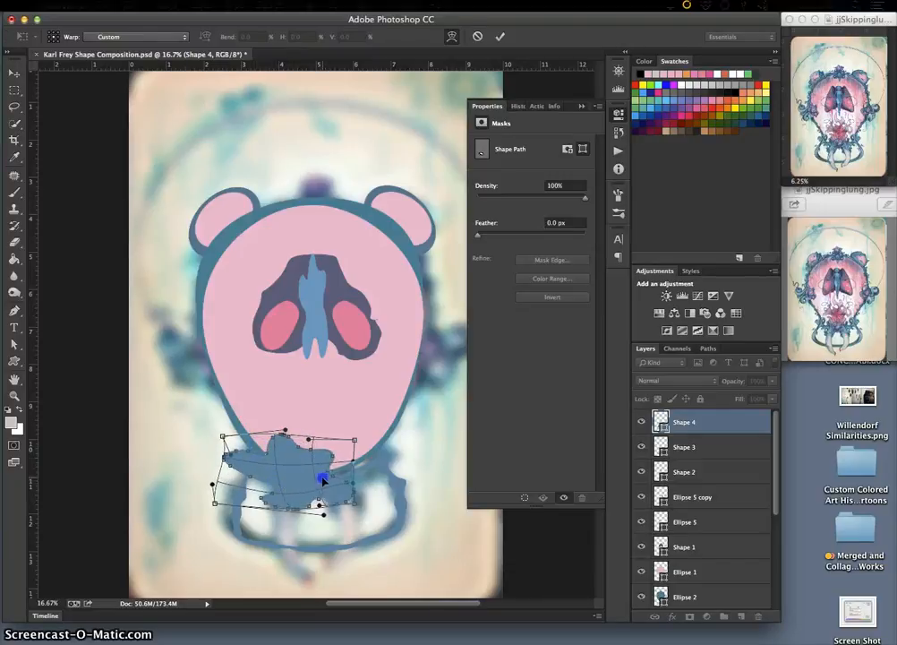
{"action": "key", "text": "Return"}
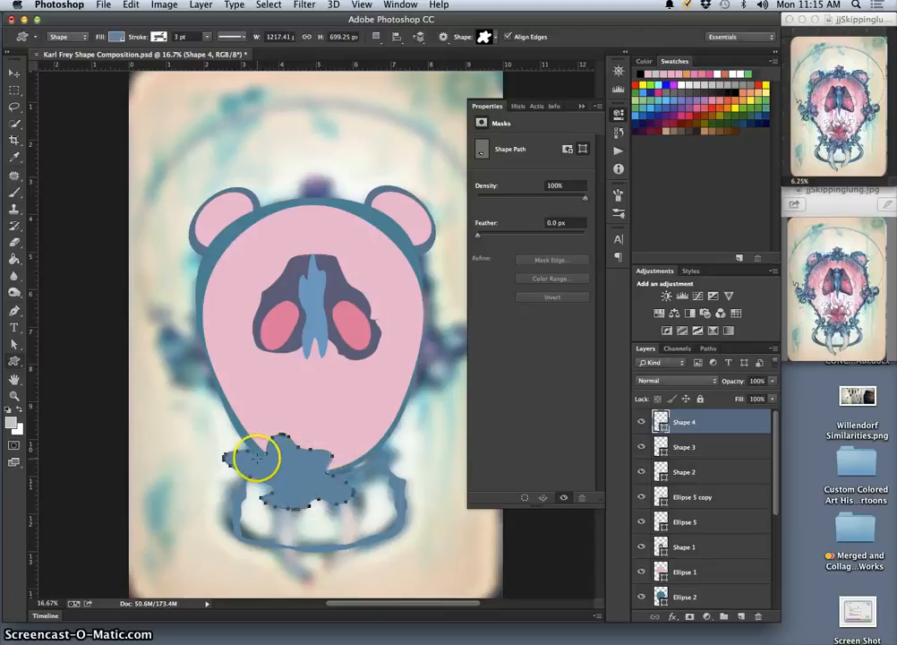
Place the blob's layer beneath Ellipse 2 and add a horizontally flipped copy aligned symmetrically on the other side of the chin
{"action": "left_click_drag", "start_coordinate": [682, 428], "coordinate": [687, 604]}
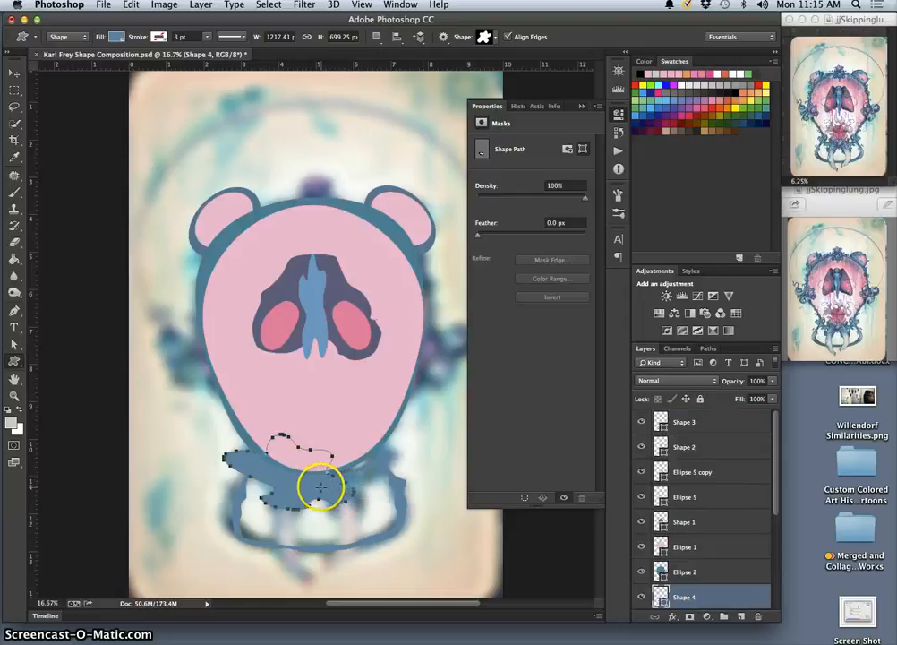
{"action": "key", "text": "super+j"}
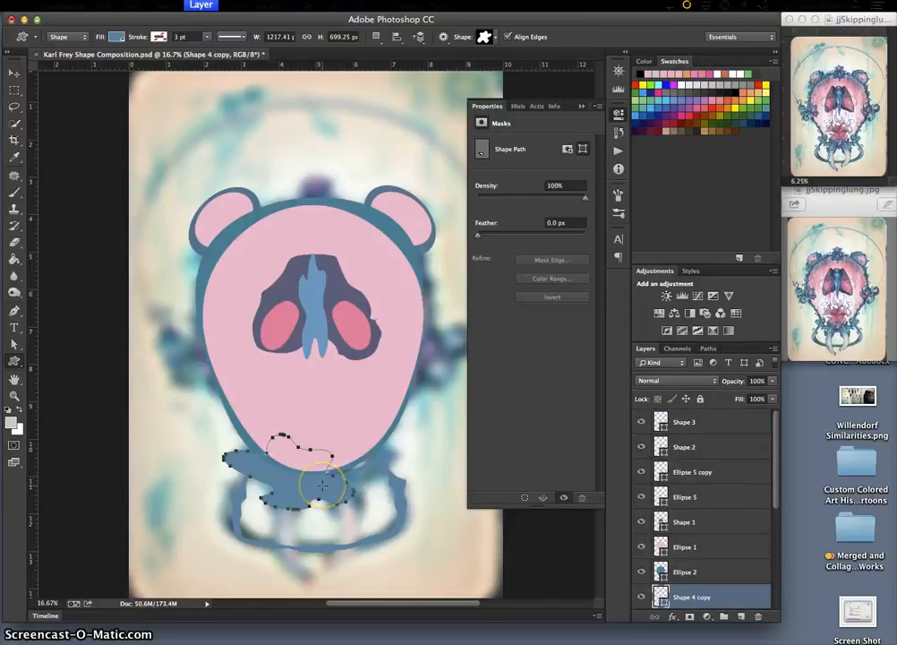
{"action": "key", "text": "super+t"}
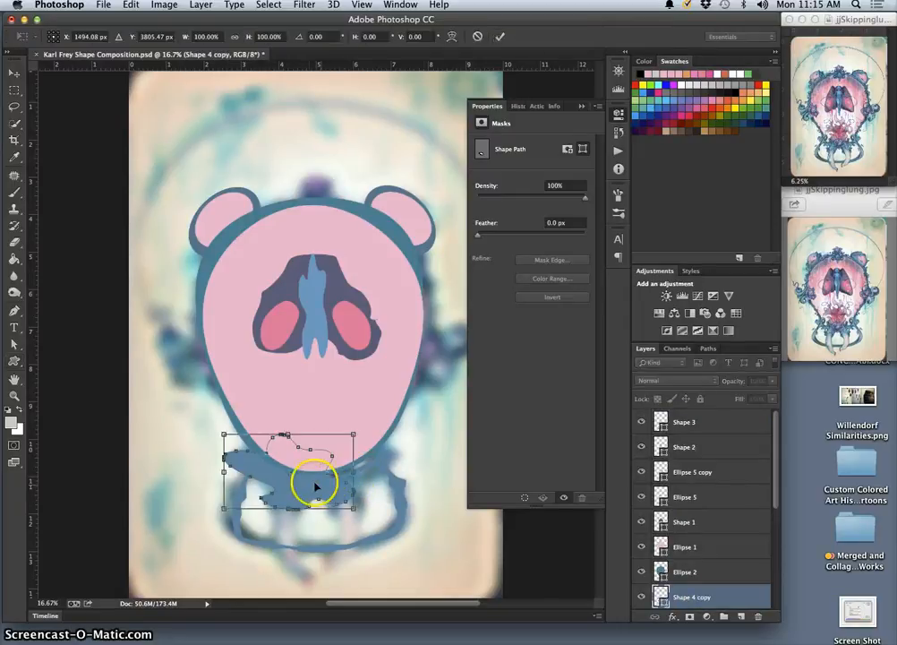
{"action": "right_click", "coordinate": [320, 481]}
{"action": "left_click", "coordinate": [357, 641]}
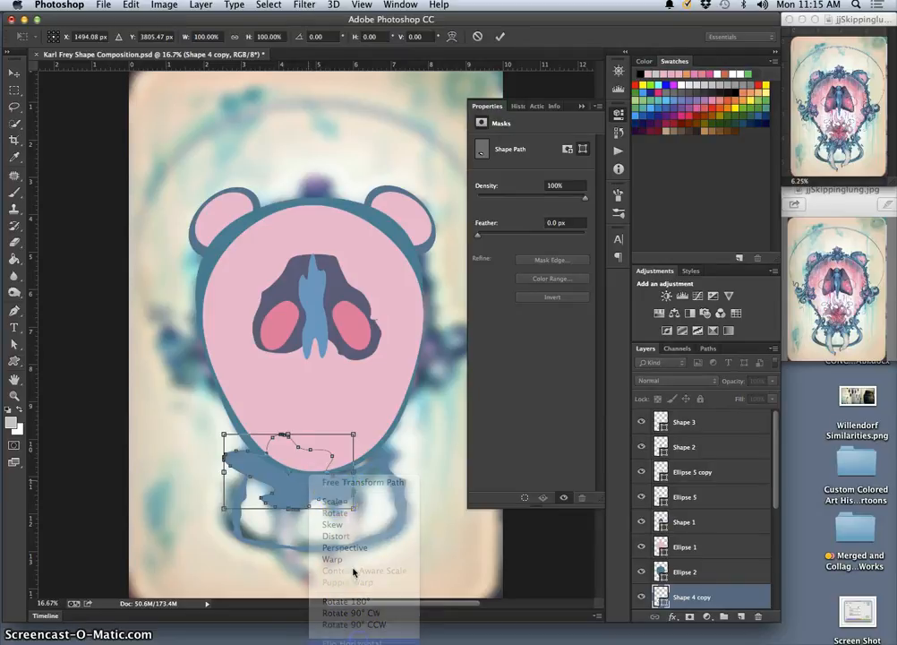
{"action": "double_click", "coordinate": [296, 482]}
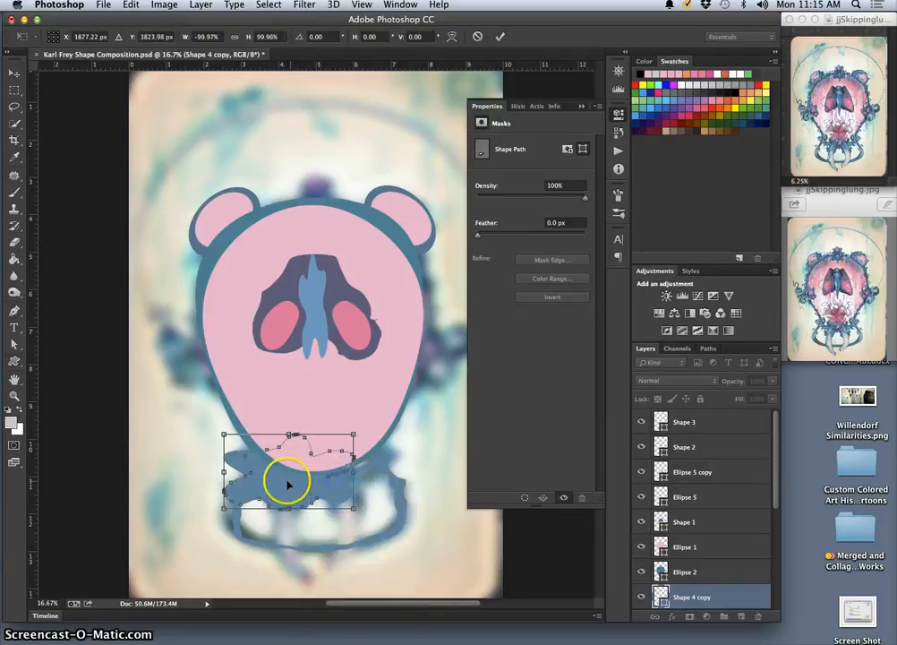
{"action": "left_click", "coordinate": [11, 72]}
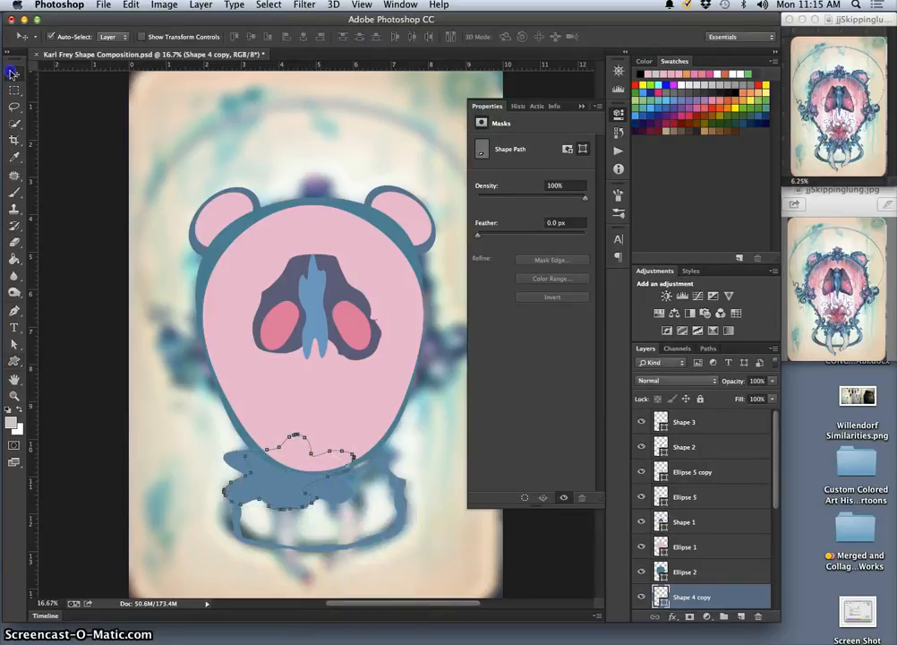
{"action": "left_click_drag", "start_coordinate": [315, 442], "coordinate": [344, 488]}
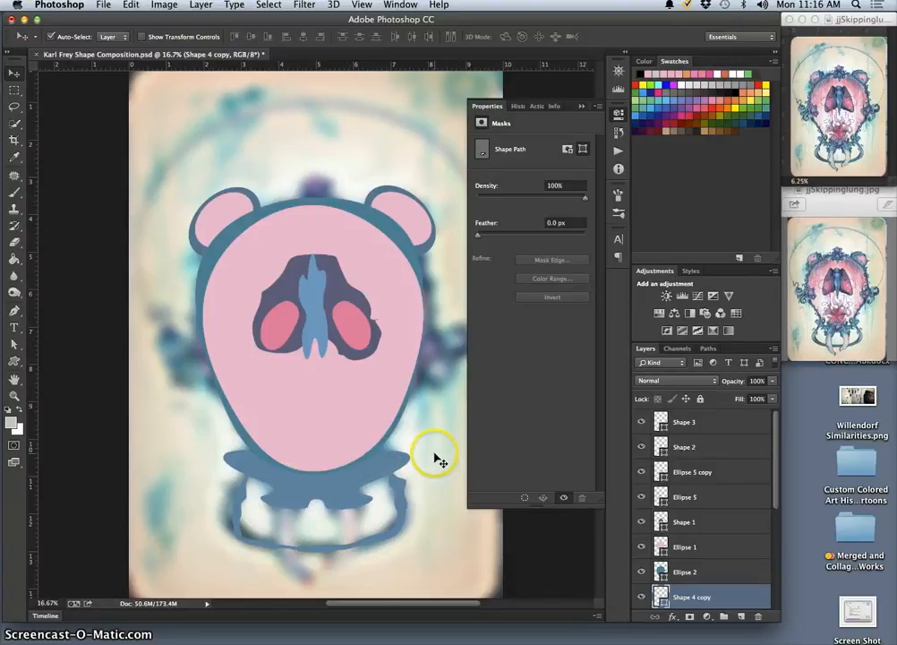
Draw an ellipse about 332 by 426 px atop the head, directly above Layer 1 copy, and fill it with purple sampled from the painting
{"action": "left_click", "coordinate": [437, 458]}
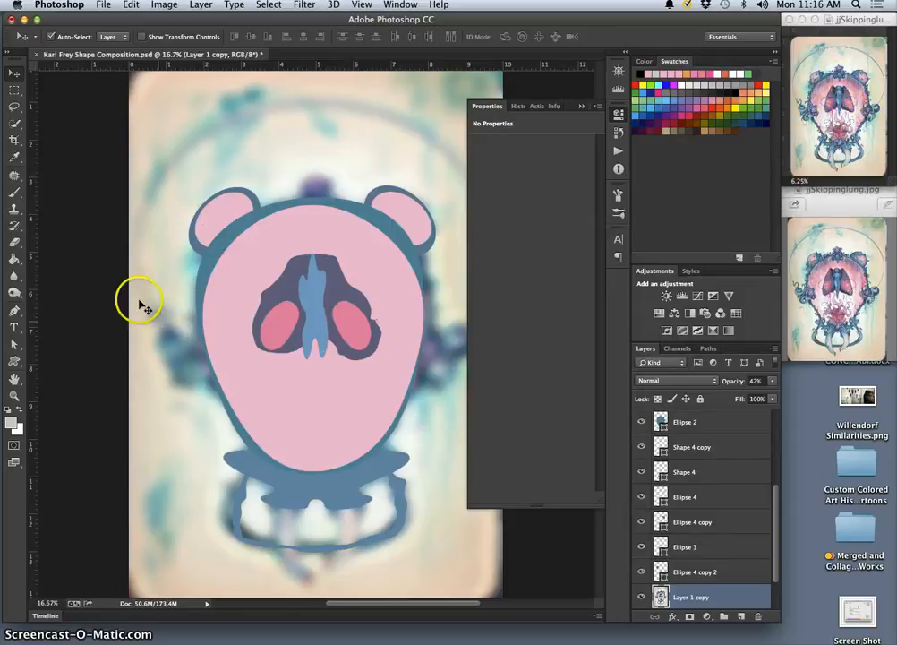
{"action": "left_click_drag", "start_coordinate": [14, 364], "coordinate": [54, 386]}
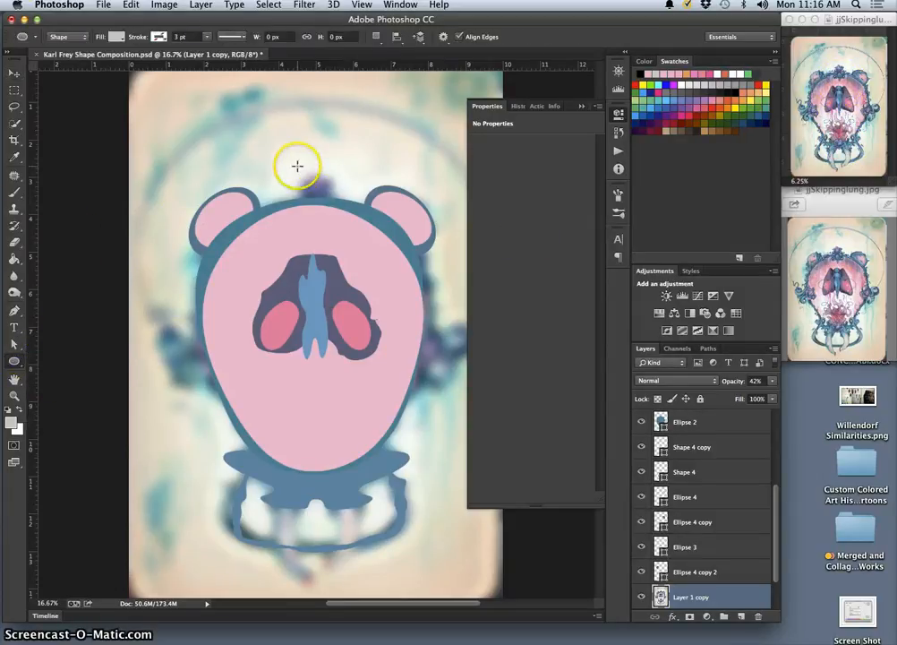
{"action": "left_click_drag", "start_coordinate": [298, 167], "coordinate": [334, 216]}
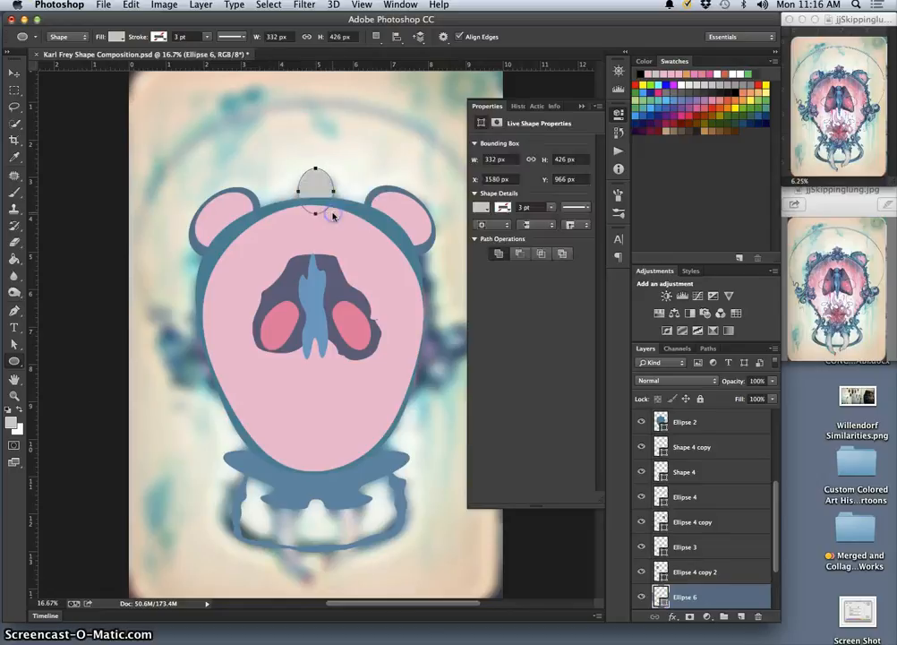
{"action": "double_click", "coordinate": [661, 596]}
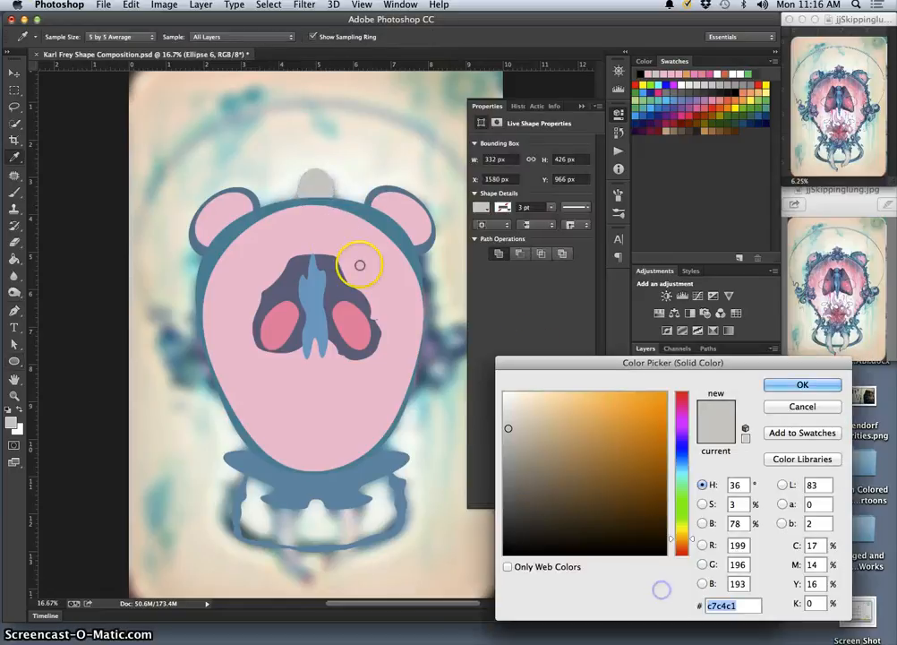
{"action": "left_click", "coordinate": [428, 346]}
{"action": "left_click", "coordinate": [800, 385]}
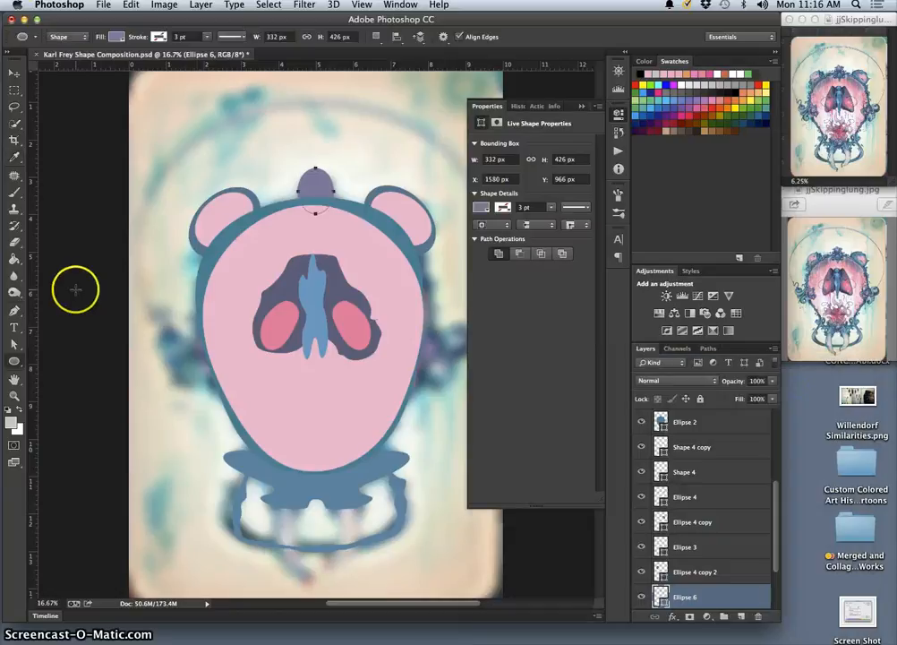
Draw a three-sided polygon about 740 by 822 px beside the left edge of the head
{"action": "left_click", "coordinate": [14, 361]}
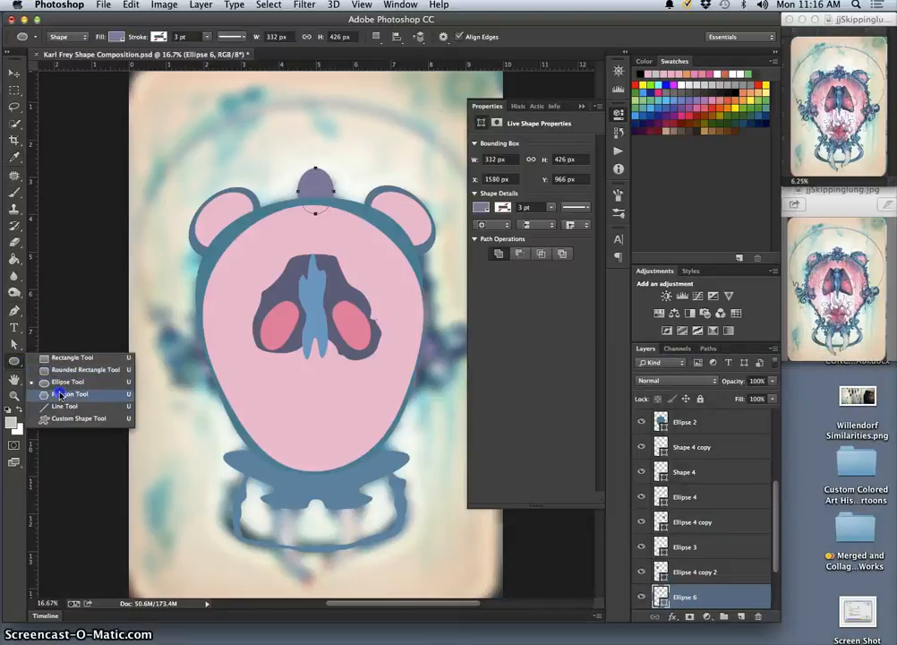
{"action": "left_click", "coordinate": [60, 394]}
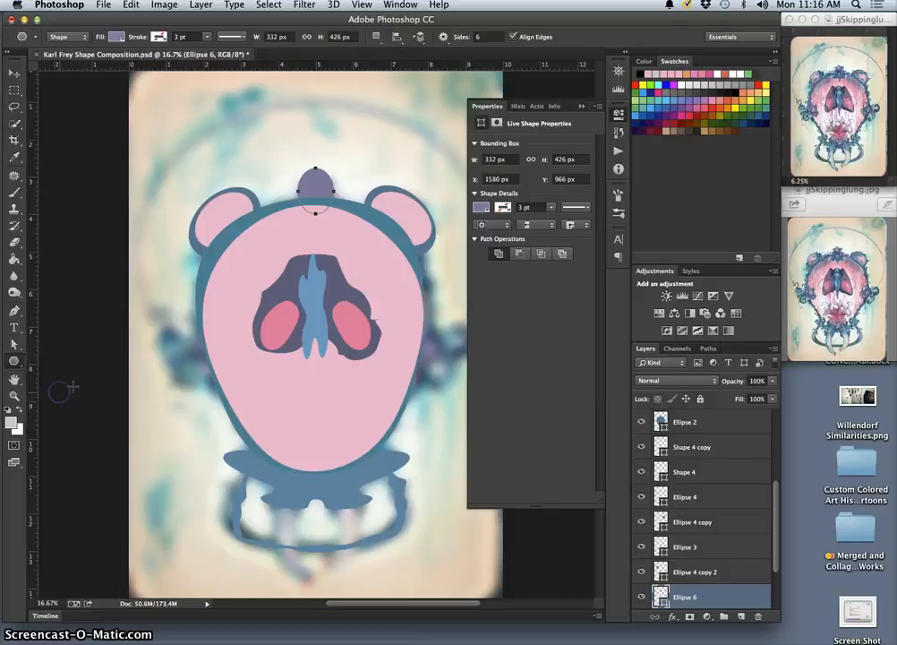
{"action": "left_click_drag", "start_coordinate": [163, 322], "coordinate": [163, 352]}
{"action": "key", "text": "ctrl+z"}
{"action": "left_click", "coordinate": [484, 37]}
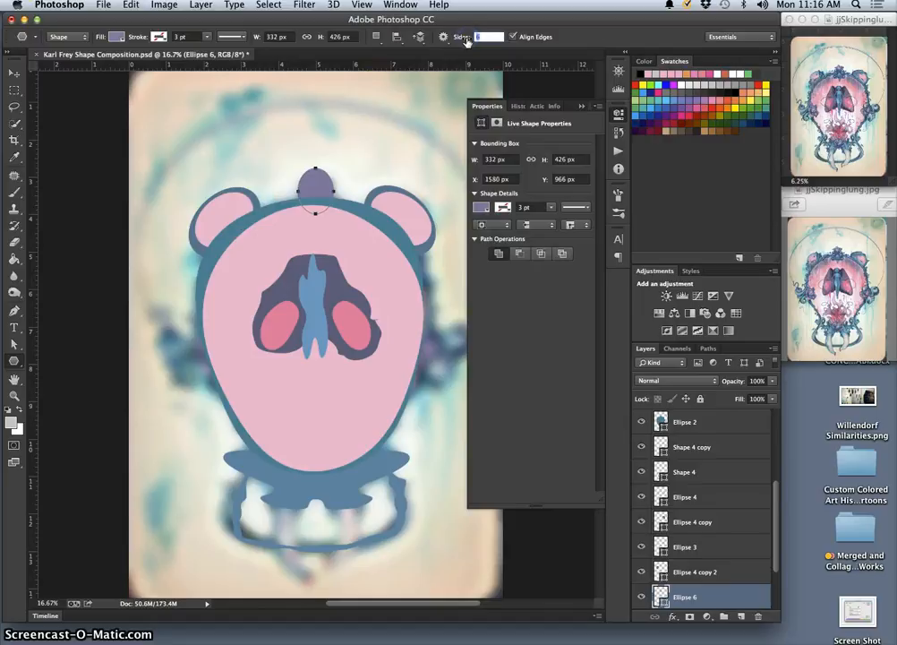
{"action": "left_click_drag", "start_coordinate": [157, 329], "coordinate": [205, 321]}
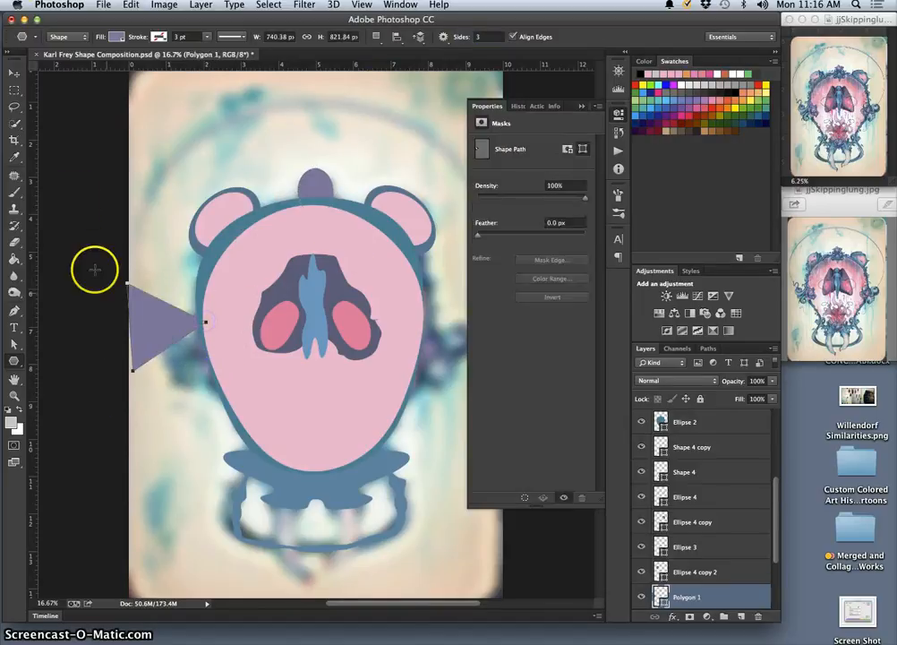
Move the triangle over the painted ornament at the head's left side and rotate it about -13.4°
{"action": "left_click", "coordinate": [14, 71]}
{"action": "left_click_drag", "start_coordinate": [150, 329], "coordinate": [178, 361]}
{"action": "key", "text": "super+t"}
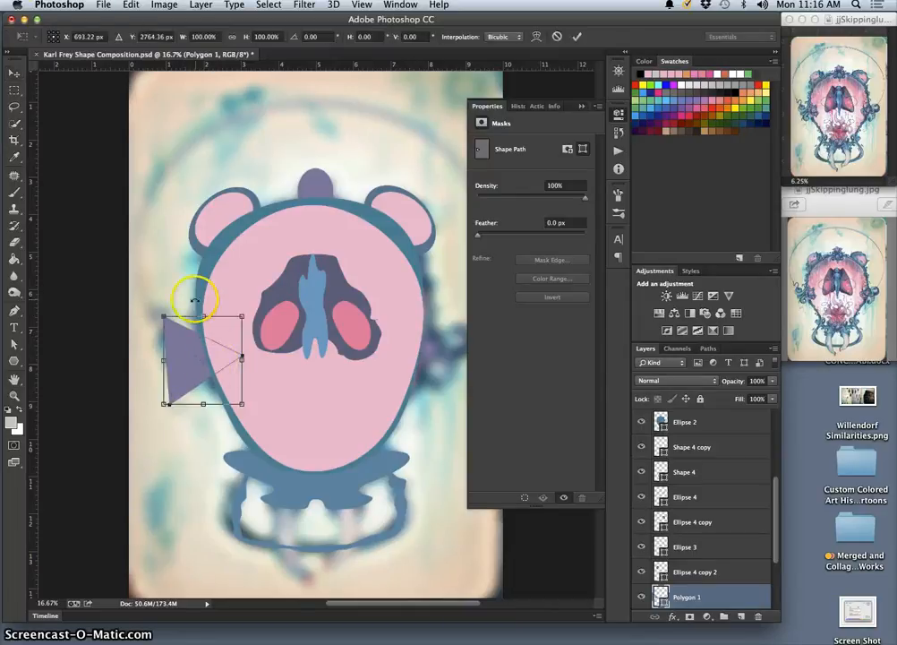
{"action": "left_click_drag", "start_coordinate": [177, 303], "coordinate": [157, 304]}
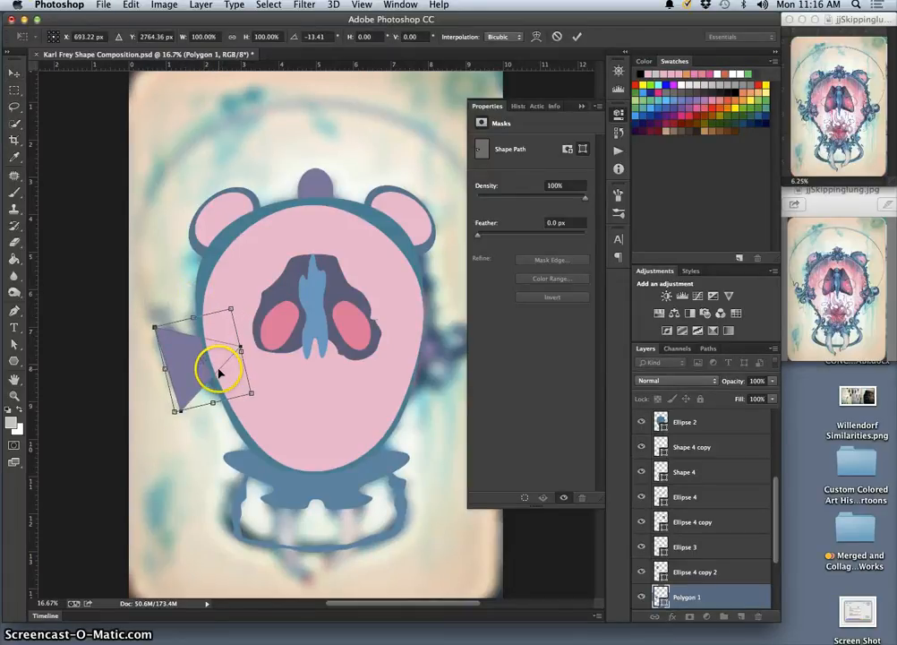
{"action": "key", "text": "Return"}
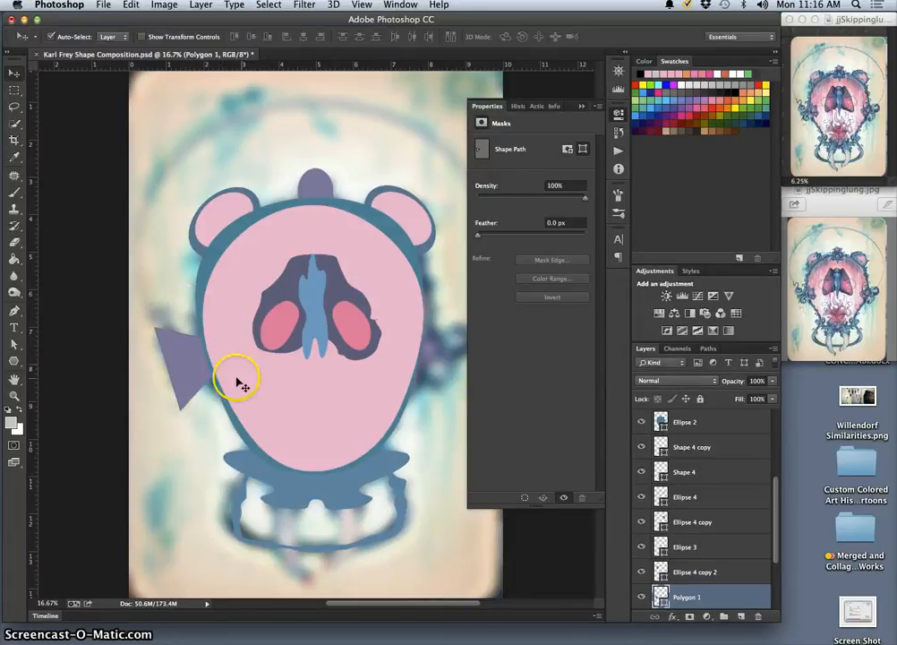
Fill the triangle with the slate purple #66698e sampled from the painted ornament at the head's right side
{"action": "double_click", "coordinate": [661, 595]}
{"action": "left_click", "coordinate": [440, 340]}
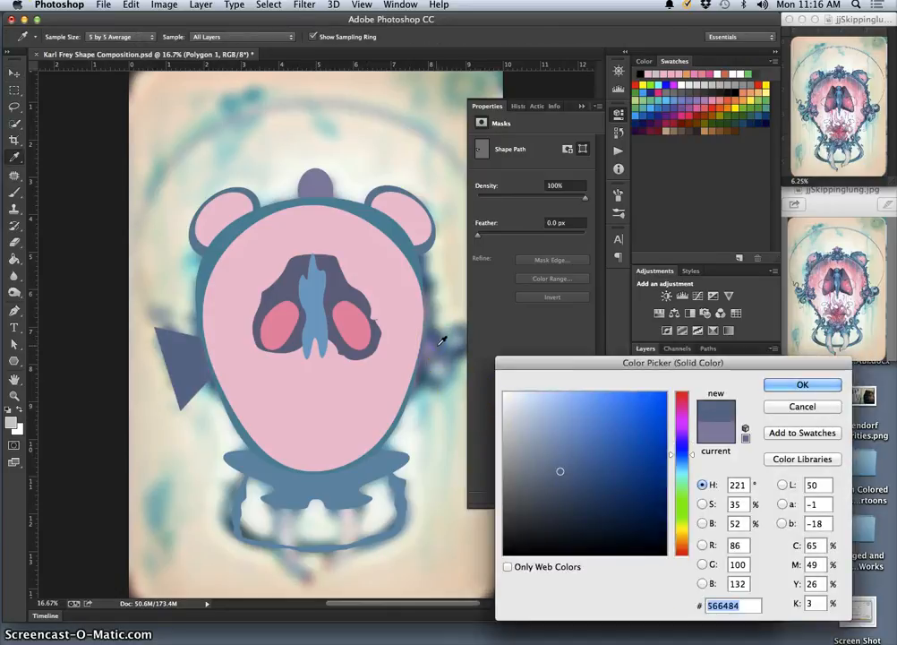
{"action": "left_click", "coordinate": [443, 343]}
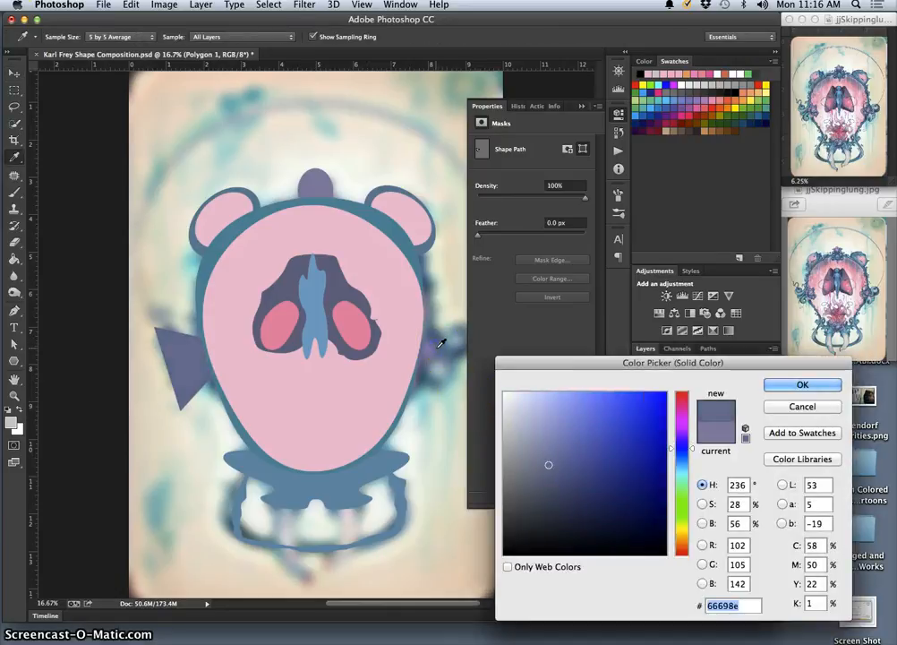
{"action": "left_click", "coordinate": [799, 384]}
Warp the triangle to follow the outline of the painted ornament at the head's left side
{"action": "key", "text": "v"}
{"action": "key", "text": "ctrl+t"}
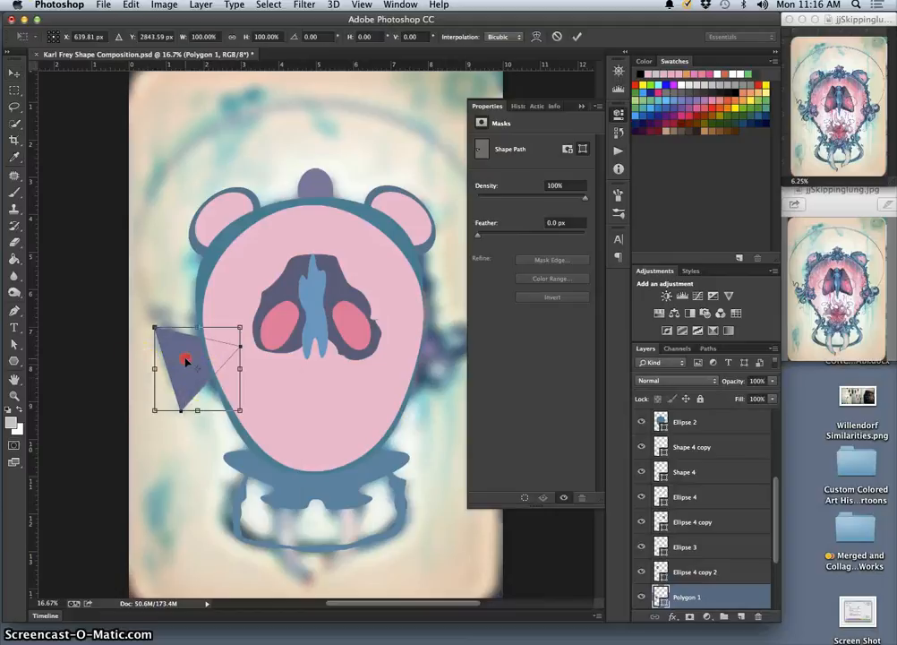
{"action": "right_click", "coordinate": [186, 360]}
{"action": "left_click", "coordinate": [203, 440]}
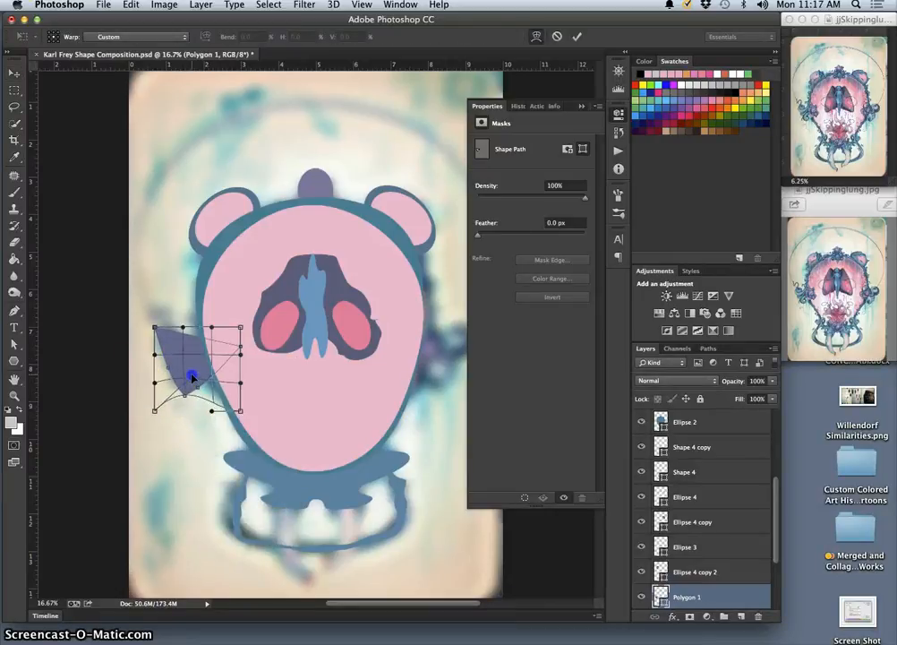
{"action": "left_click_drag", "start_coordinate": [204, 379], "coordinate": [225, 377]}
{"action": "mouse_move", "coordinate": [154, 328]}
{"action": "left_mouse_down"}
{"action": "mouse_move", "coordinate": [167, 335]}
{"action": "mouse_move", "coordinate": [164, 329]}
{"action": "left_mouse_up"}
{"action": "mouse_move", "coordinate": [169, 371]}
{"action": "left_mouse_down"}
{"action": "mouse_move", "coordinate": [179, 363]}
{"action": "mouse_move", "coordinate": [158, 368]}
{"action": "mouse_move", "coordinate": [171, 367]}
{"action": "left_mouse_up"}
{"action": "key", "text": "Return"}
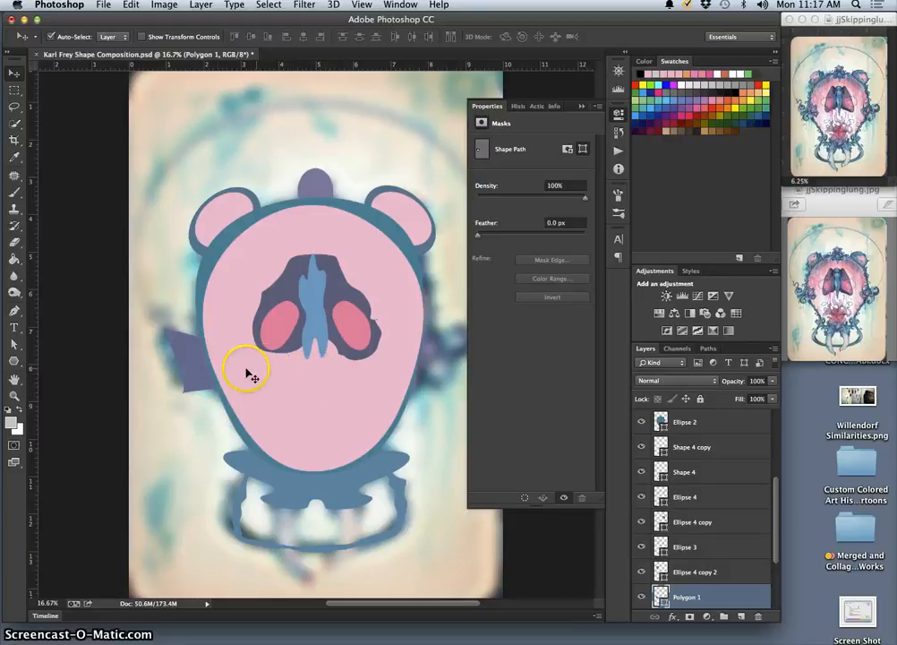
Delete the triangle and draw a custom blob shape over the painted ornament at the head's left side in its place
{"action": "key", "text": "Delete"}
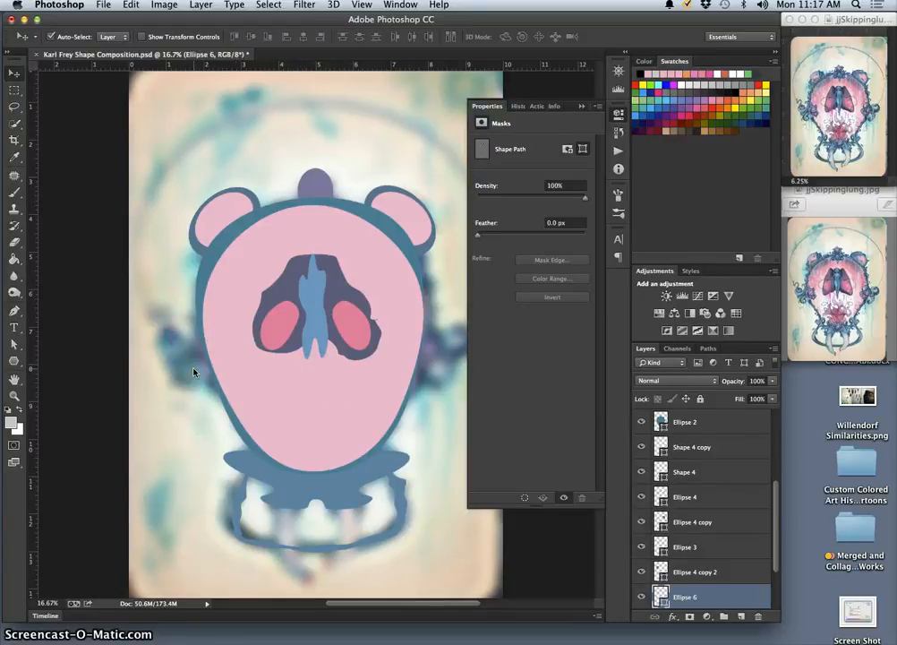
{"action": "left_click", "coordinate": [14, 361]}
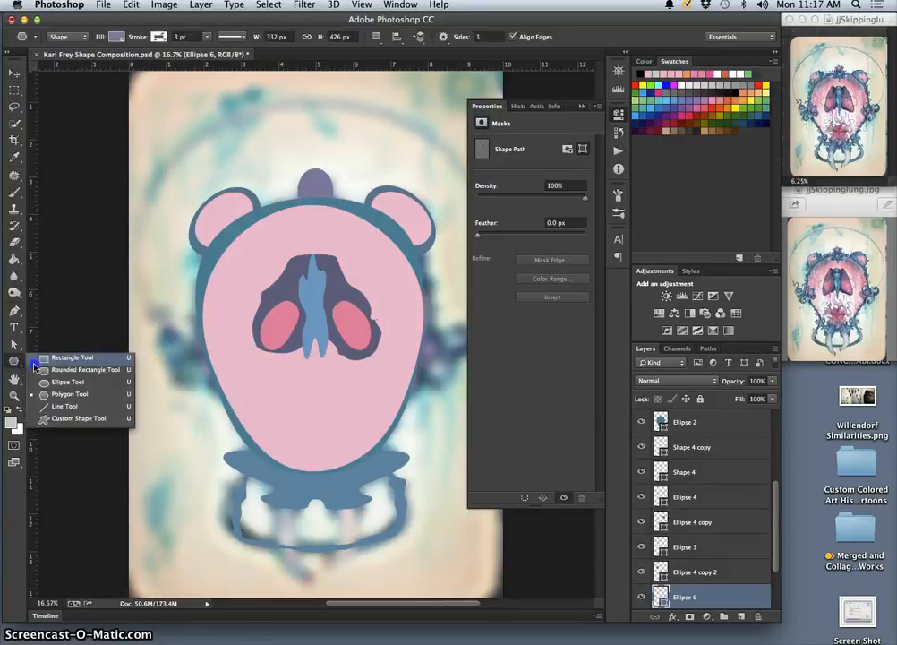
{"action": "left_click", "coordinate": [78, 418]}
{"action": "left_click_drag", "start_coordinate": [165, 331], "coordinate": [260, 419]}
Rotate the blob about 70.7° and shift it about 0.2 in left and 0.45 in up, trying a vertical flip and reverting it
{"action": "key", "text": "super+t"}
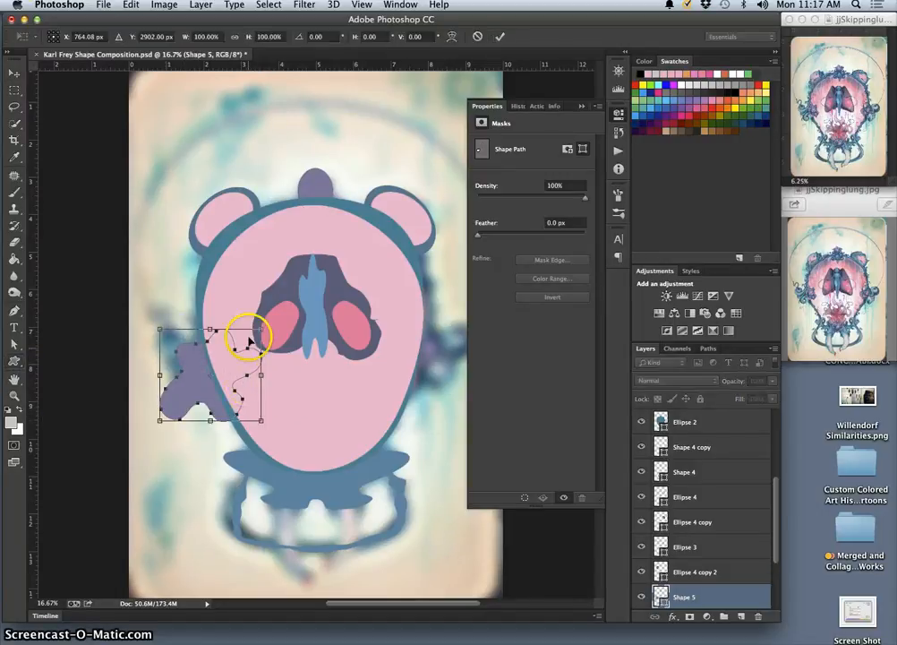
{"action": "left_click_drag", "start_coordinate": [269, 320], "coordinate": [293, 410]}
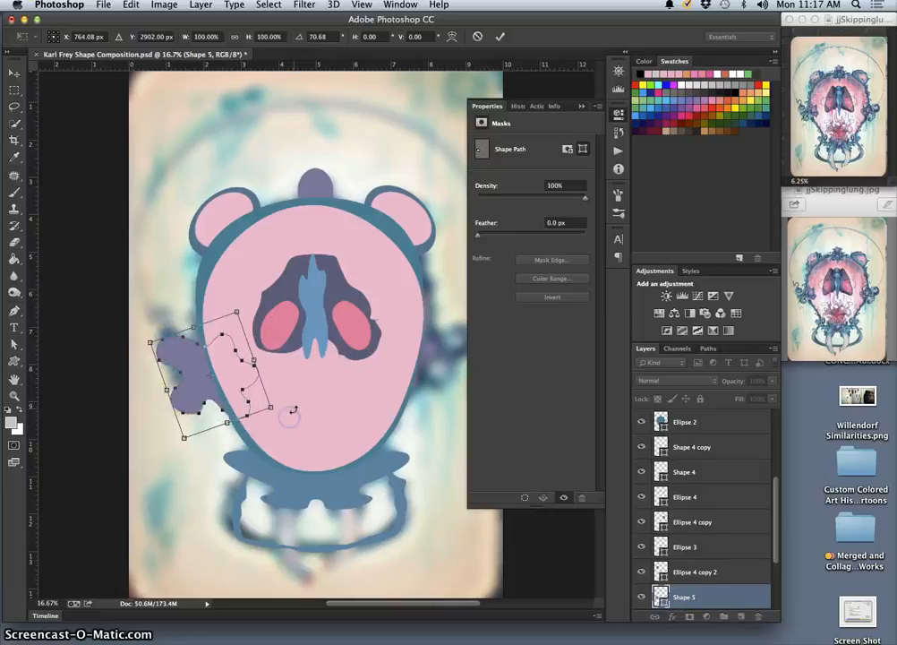
{"action": "right_click", "coordinate": [230, 369]}
{"action": "left_click", "coordinate": [281, 532]}
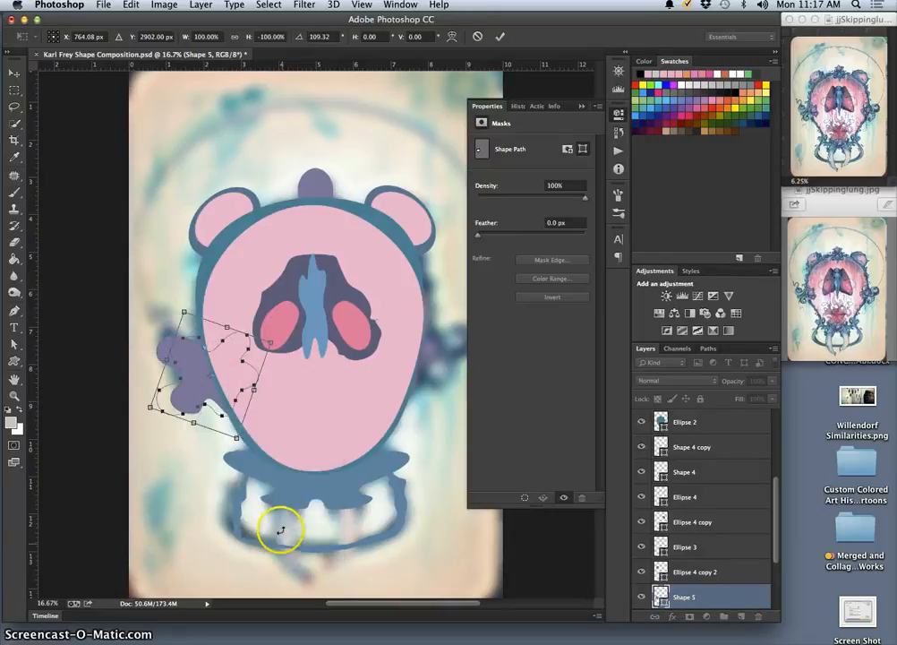
{"action": "left_click_drag", "start_coordinate": [230, 358], "coordinate": [219, 347]}
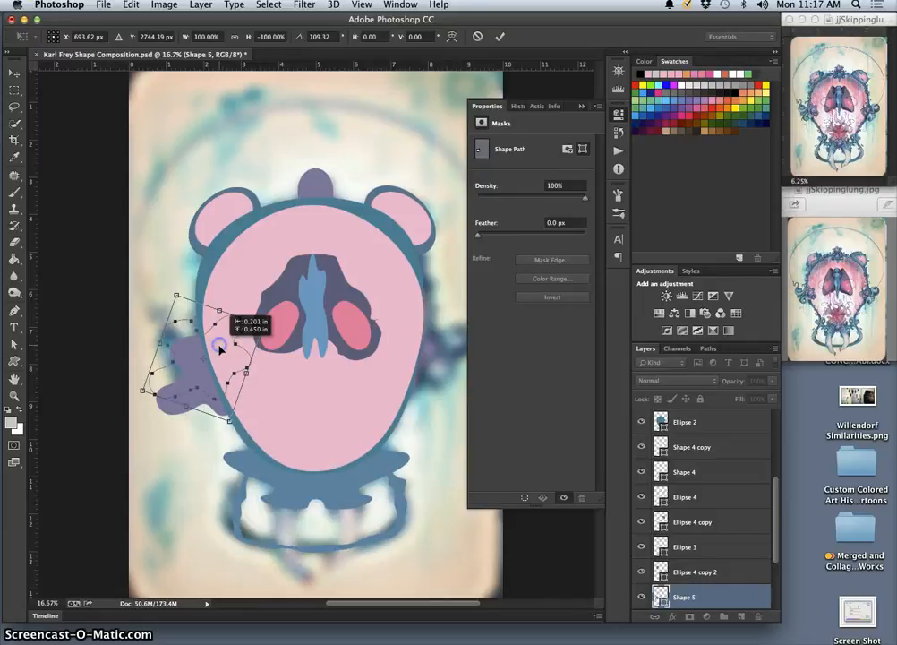
{"action": "right_click", "coordinate": [204, 368]}
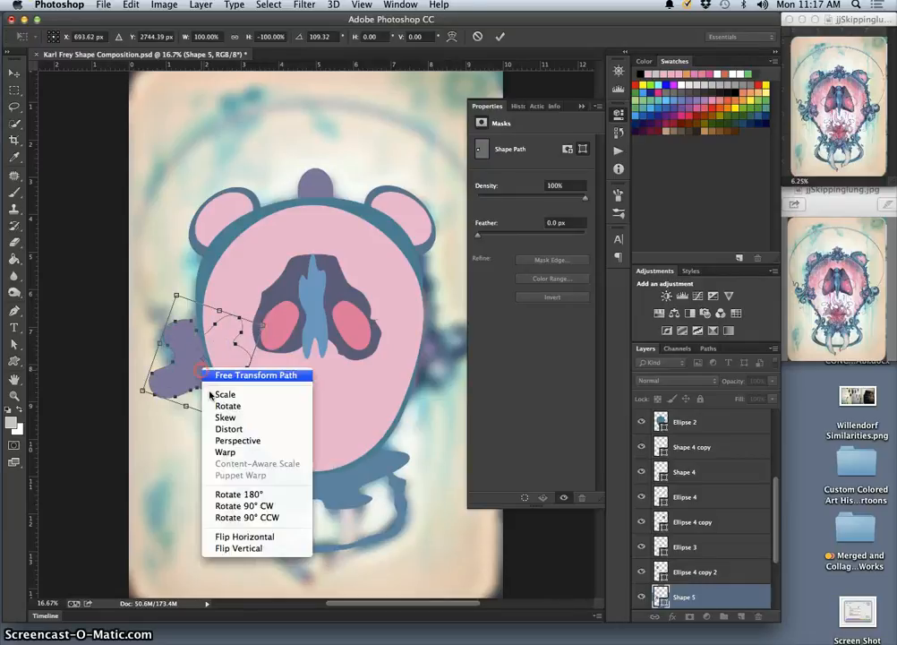
{"action": "left_click", "coordinate": [244, 548]}
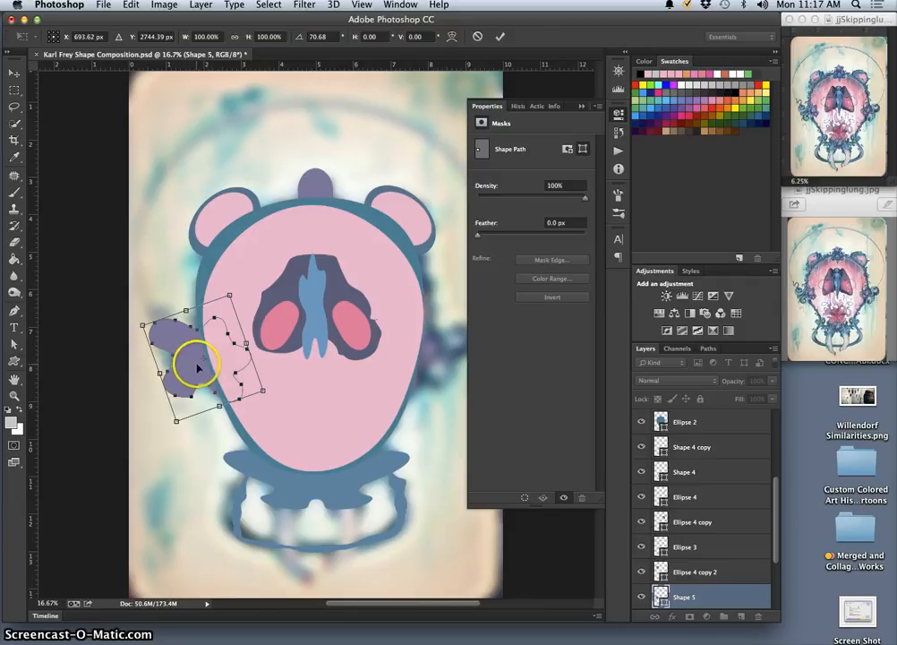
{"action": "key", "text": "Return"}
Fill the blob with the dark teal #4a6e7d sampled from the painted ornament at the head's right side
{"action": "double_click", "coordinate": [661, 595]}
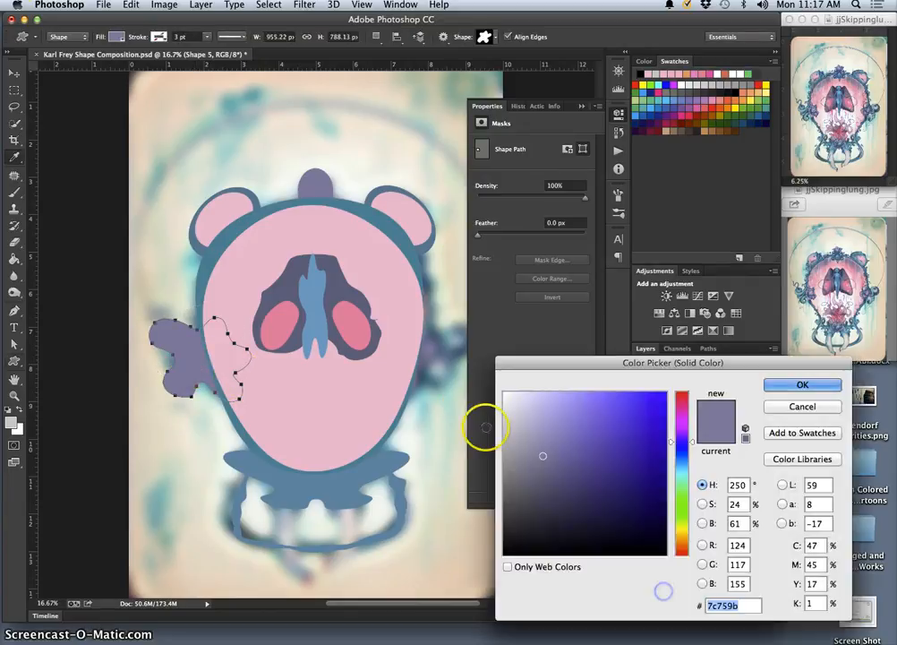
{"action": "left_click", "coordinate": [453, 348]}
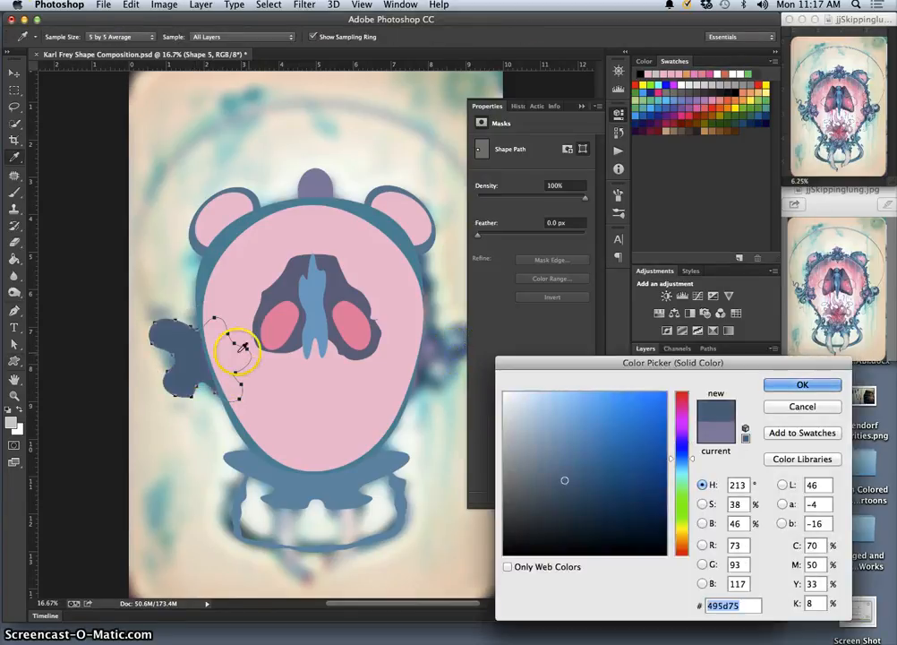
{"action": "left_click", "coordinate": [173, 359]}
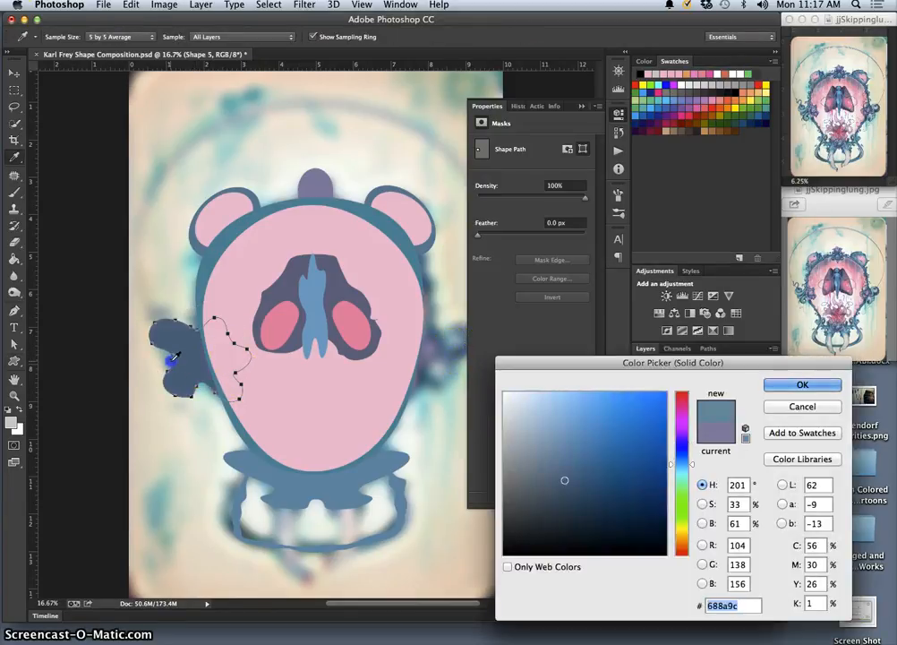
{"action": "left_click", "coordinate": [434, 381]}
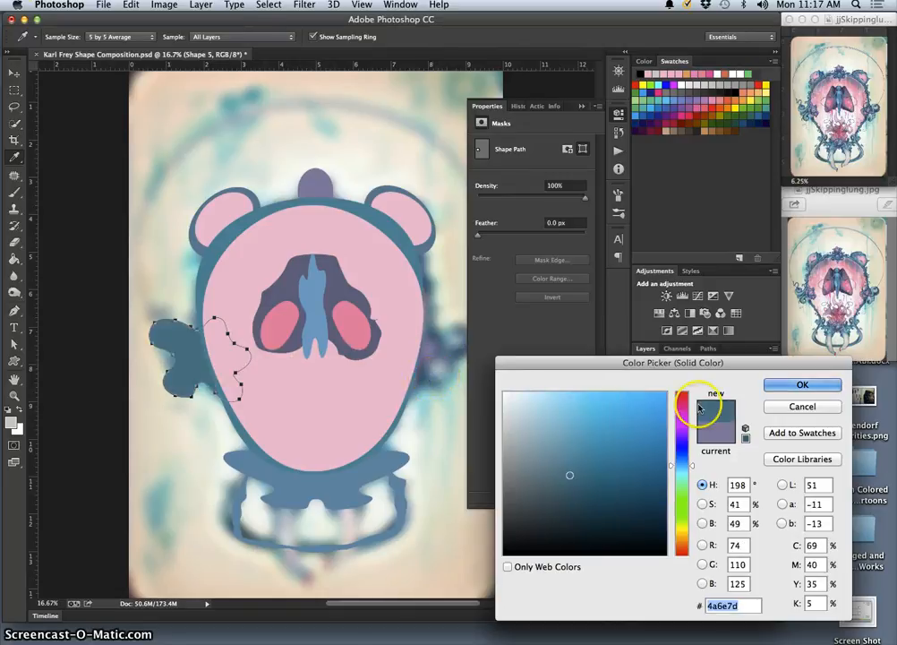
{"action": "left_click", "coordinate": [793, 384]}
Warp the blob, pulling its lower and outer lobes inward to match the painted ornament, about 923 by 779 px overall
{"action": "key", "text": "super+t"}
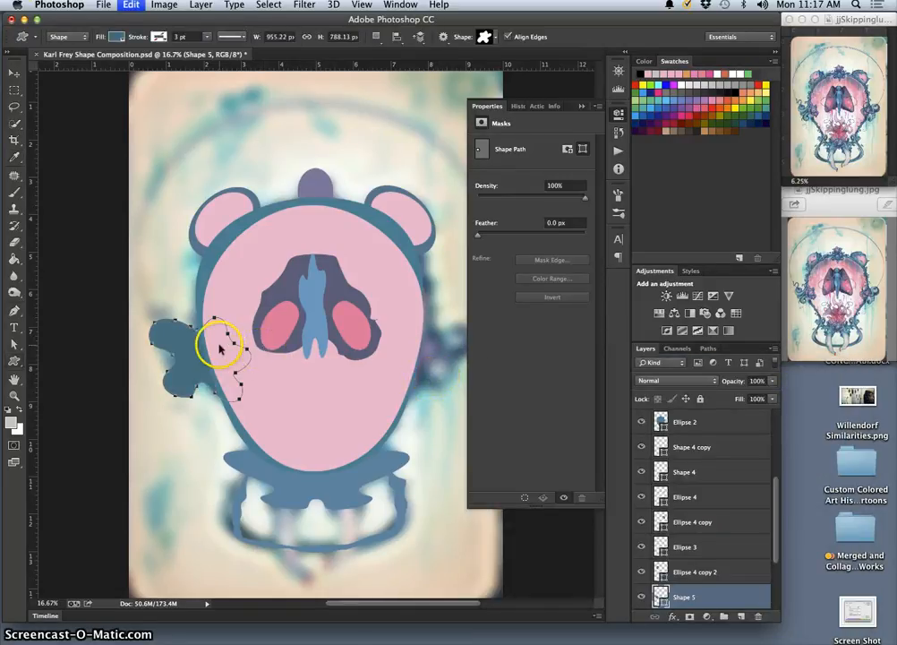
{"action": "right_click", "coordinate": [208, 343]}
{"action": "left_click", "coordinate": [256, 437]}
{"action": "mouse_move", "coordinate": [193, 374]}
{"action": "left_mouse_down"}
{"action": "mouse_move", "coordinate": [180, 361]}
{"action": "mouse_move", "coordinate": [162, 368]}
{"action": "mouse_move", "coordinate": [183, 393]}
{"action": "mouse_move", "coordinate": [234, 374]}
{"action": "mouse_move", "coordinate": [206, 376]}
{"action": "left_mouse_up"}
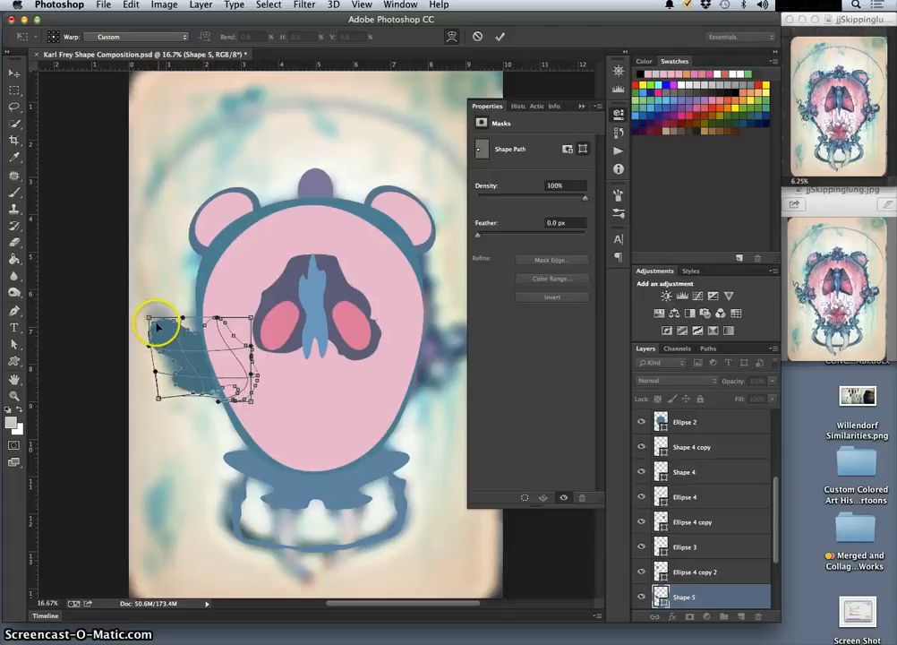
{"action": "left_click_drag", "start_coordinate": [158, 319], "coordinate": [180, 363]}
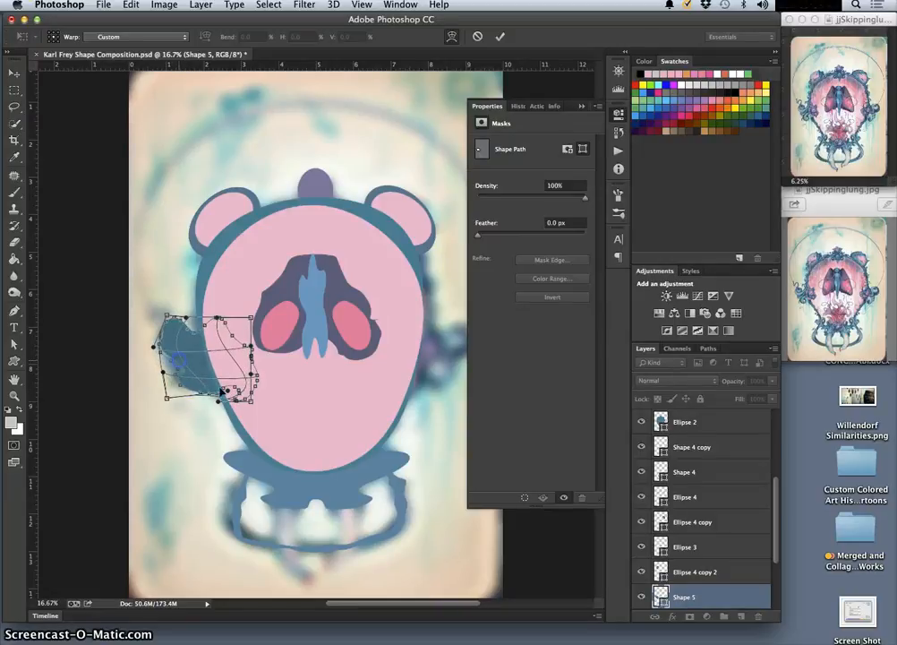
{"action": "key", "text": "Return"}
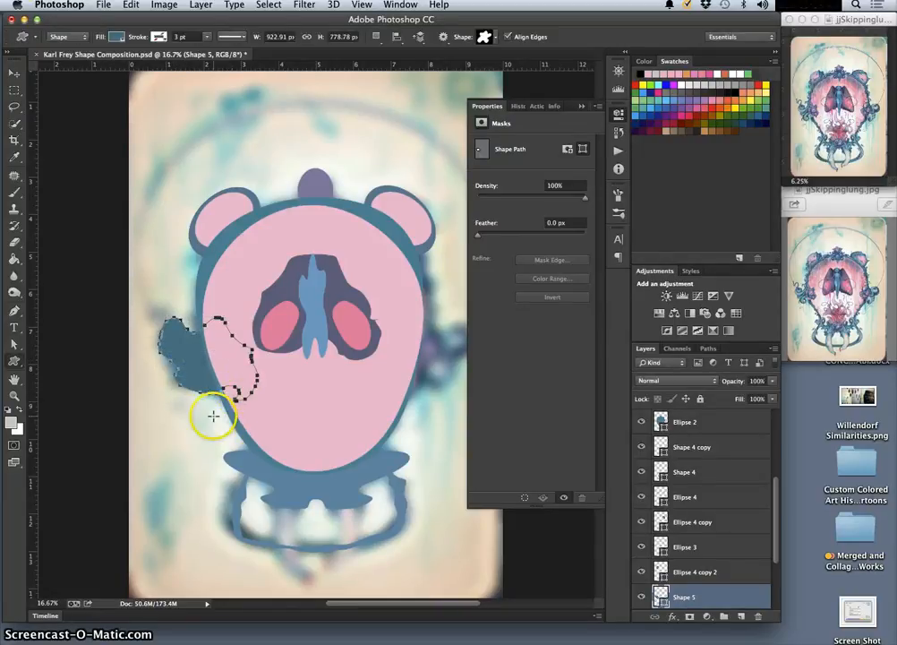
Examine the warped blob's edges up close where it meets the head's outline
{"action": "left_click", "coordinate": [15, 106]}
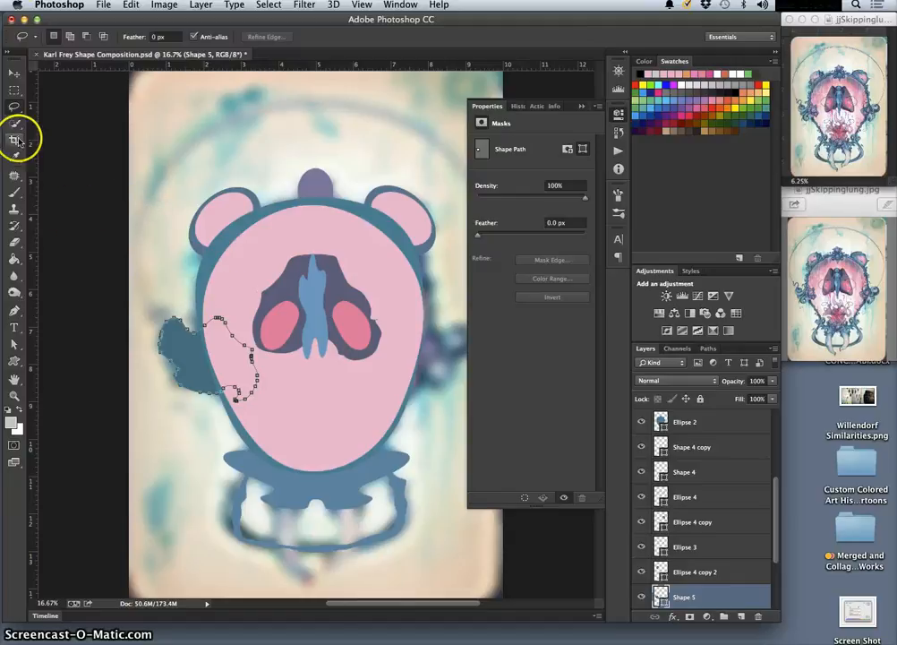
{"action": "key", "text": "super+plus"}
{"action": "key", "text": "super+plus"}
{"action": "key", "text": "super+plus"}
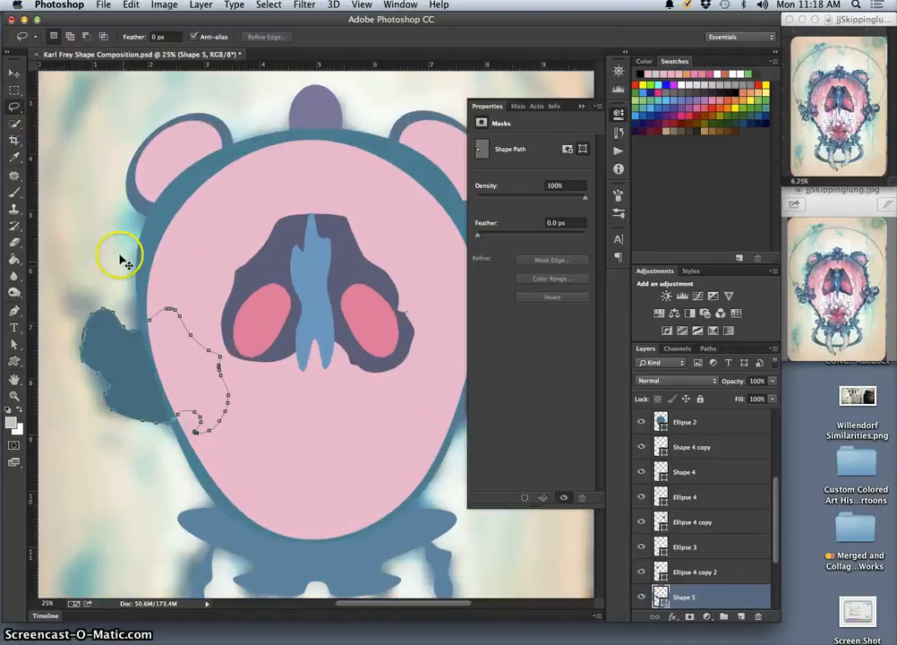
{"action": "scroll", "coordinate": [150, 305], "scroll_direction": "right", "scroll_amount": 4}
{"action": "scroll", "coordinate": [150, 304], "scroll_direction": "left", "scroll_amount": 10}
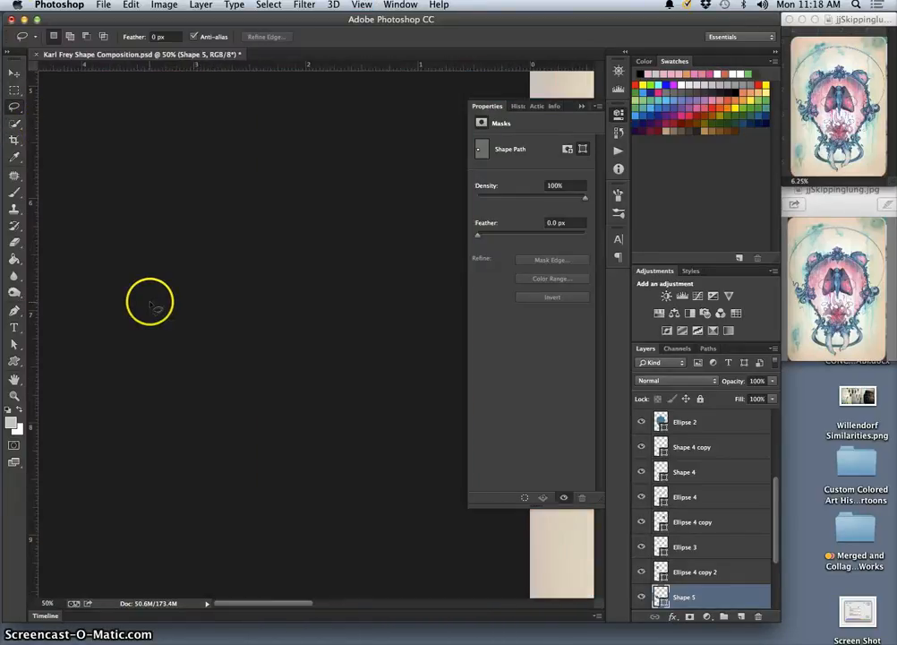
{"action": "scroll", "coordinate": [149, 304], "scroll_direction": "right", "scroll_amount": 9}
{"action": "scroll", "coordinate": [150, 305], "scroll_direction": "left", "scroll_amount": 4}
{"action": "scroll", "coordinate": [151, 304], "scroll_direction": "left", "scroll_amount": 2}
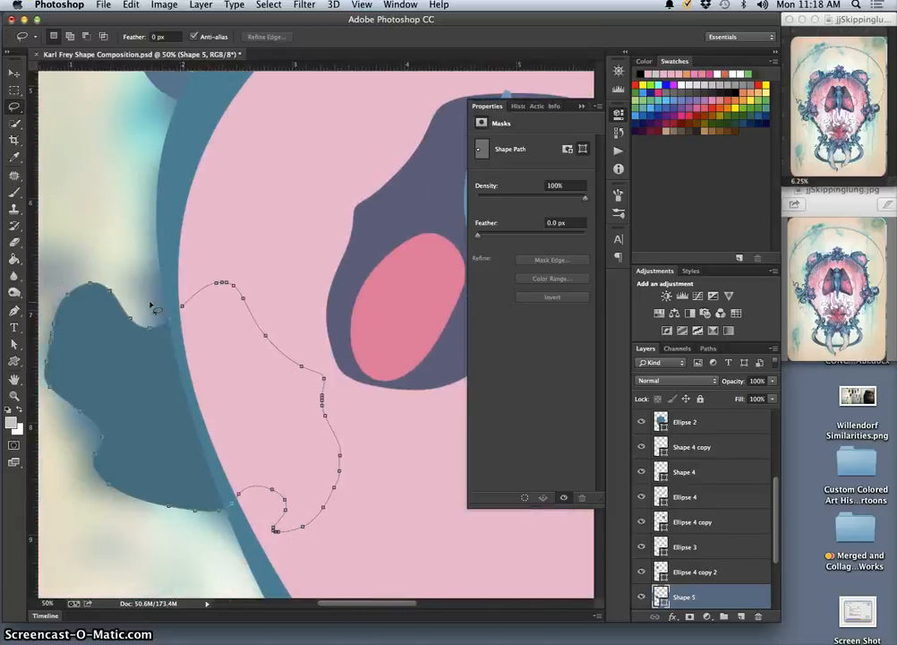
{"action": "key", "text": "super+plus"}
{"action": "key", "text": "super+plus"}
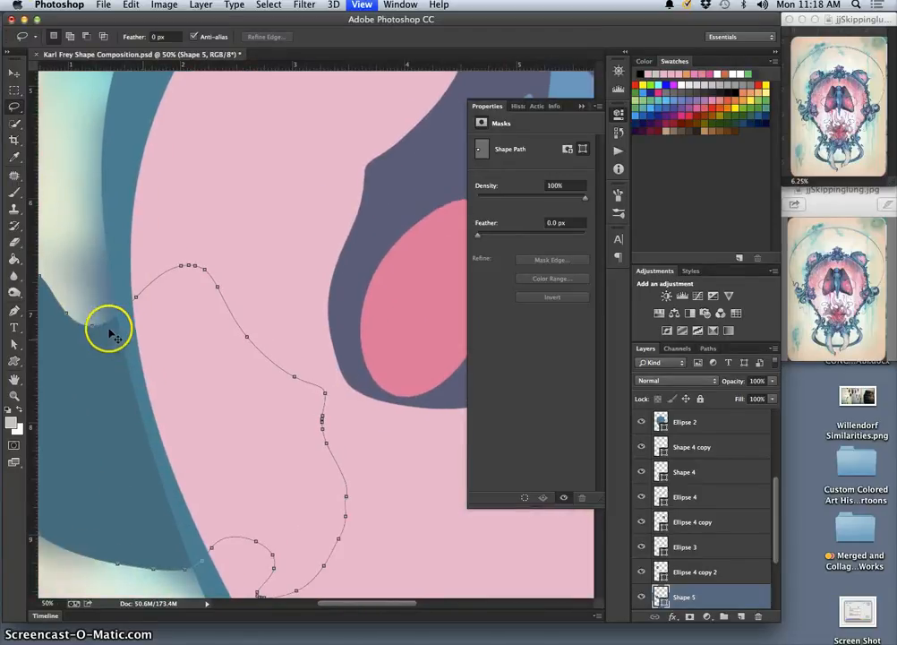
{"action": "scroll", "coordinate": [103, 328], "scroll_direction": "left", "scroll_amount": 10}
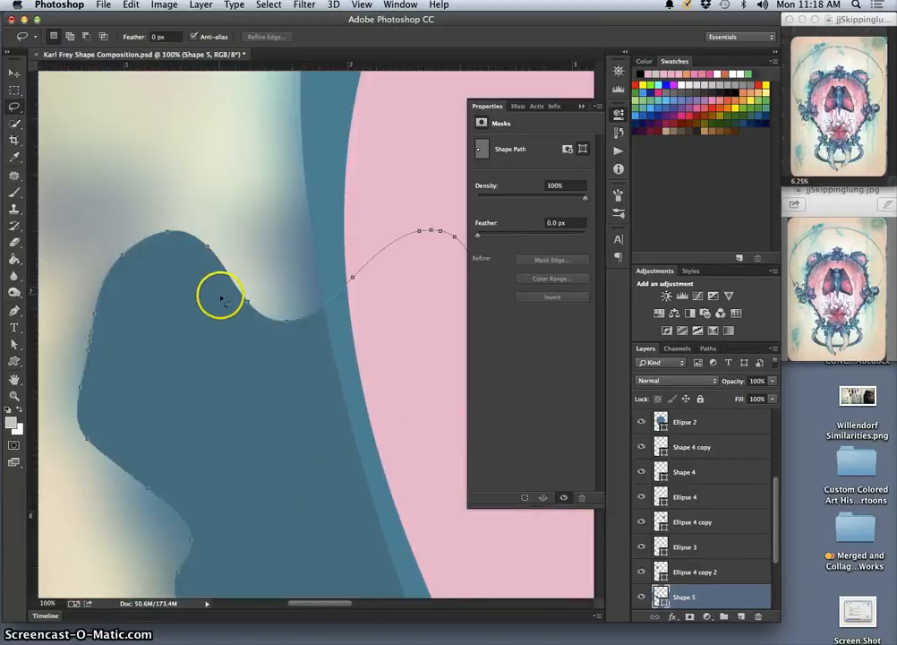
{"action": "key", "text": "super+plus"}
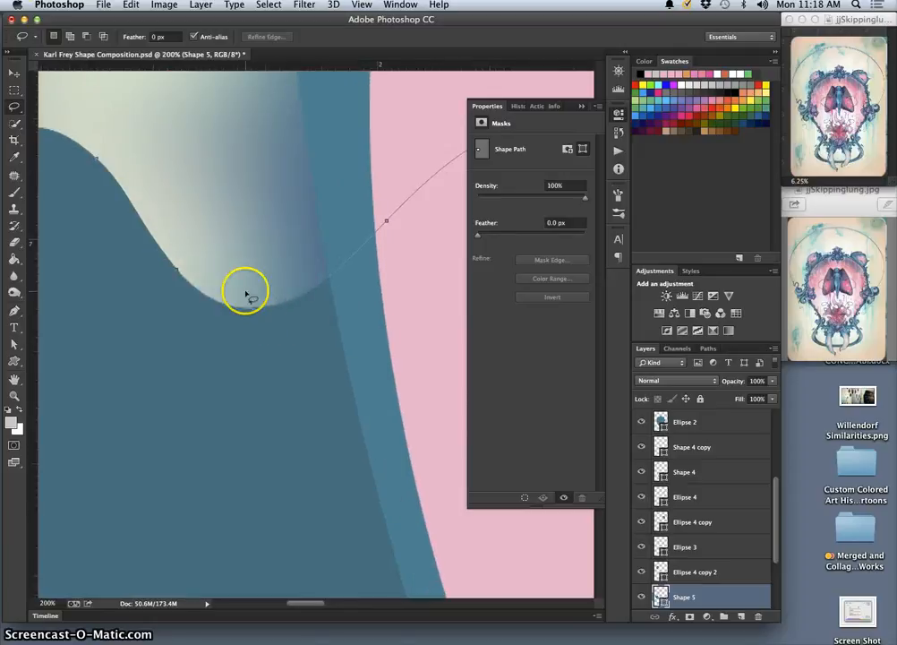
{"action": "key", "text": "super+minus"}
{"action": "key", "text": "super+minus"}
{"action": "key", "text": "super+minus"}
{"action": "key", "text": "super+minus"}
{"action": "key", "text": "super+minus"}
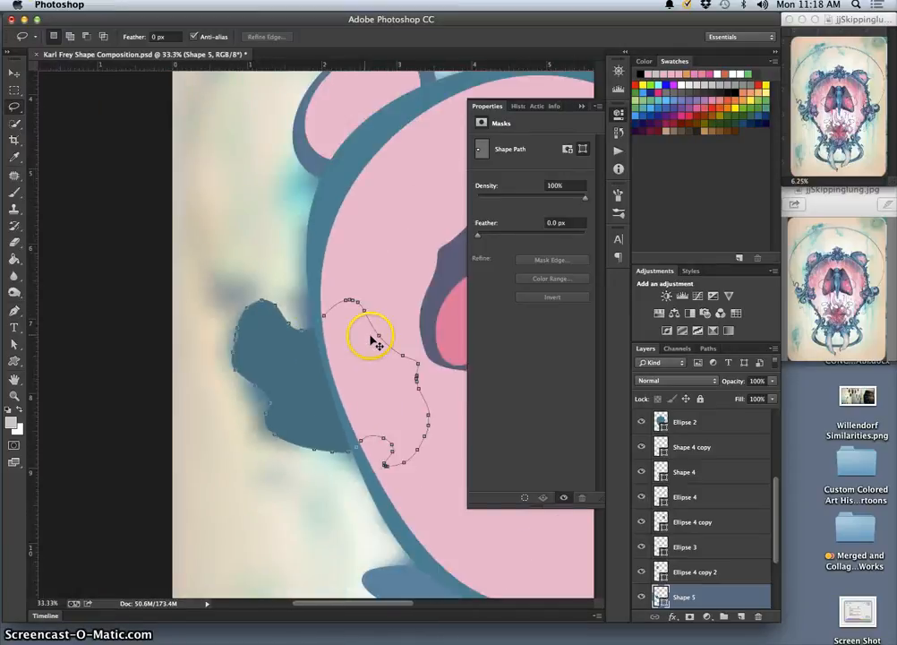
{"action": "key", "text": "super+minus"}
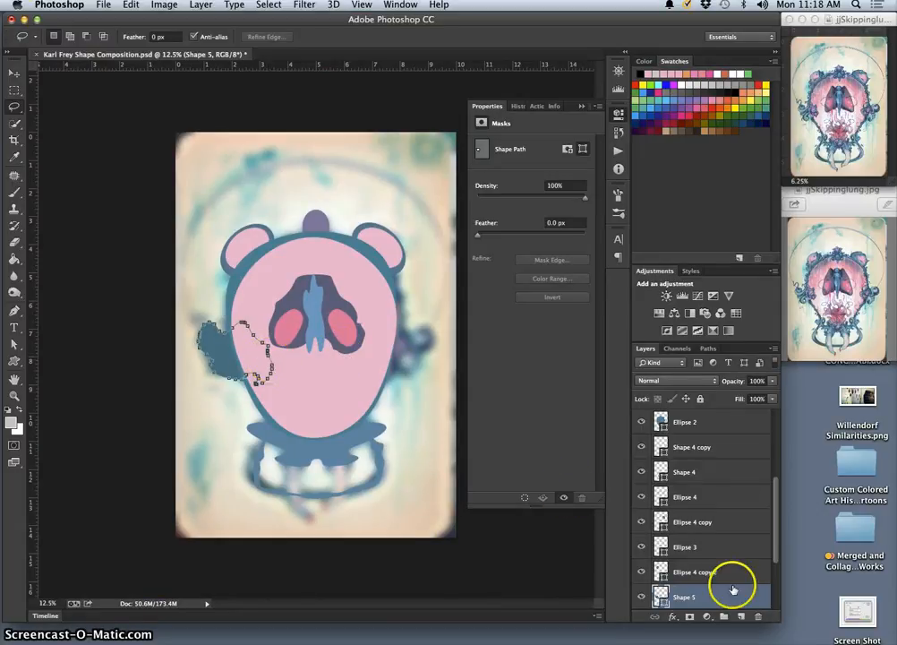
Duplicate the dark teal blob, flip the copy horizontally, and place it over the painted ornament at the head's right side
{"action": "key", "text": "super+j"}
{"action": "left_click", "coordinate": [425, 485]}
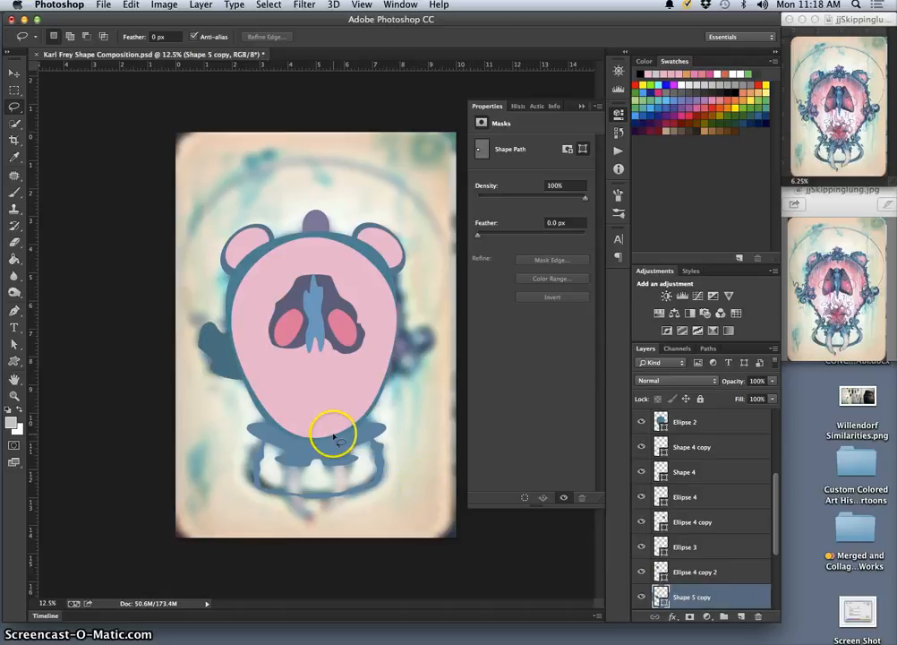
{"action": "key", "text": "super+t"}
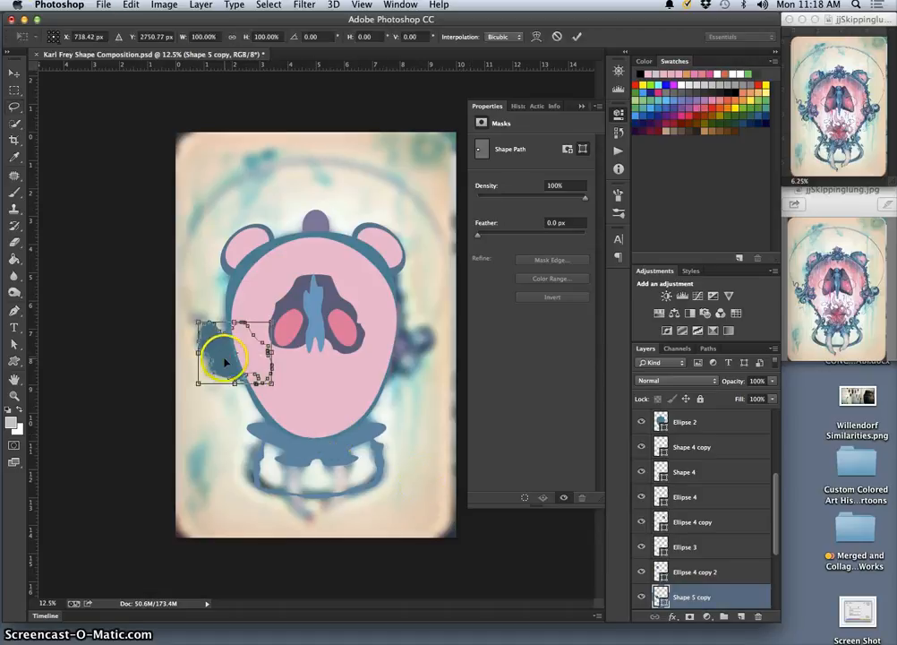
{"action": "right_click", "coordinate": [225, 362]}
{"action": "left_click", "coordinate": [258, 517]}
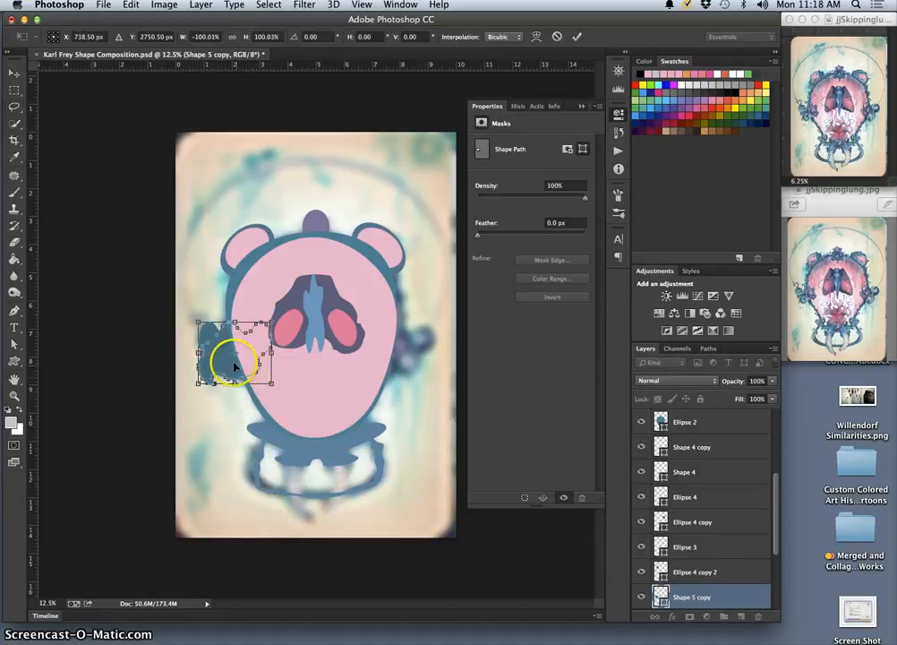
{"action": "left_click_drag", "start_coordinate": [235, 366], "coordinate": [391, 362]}
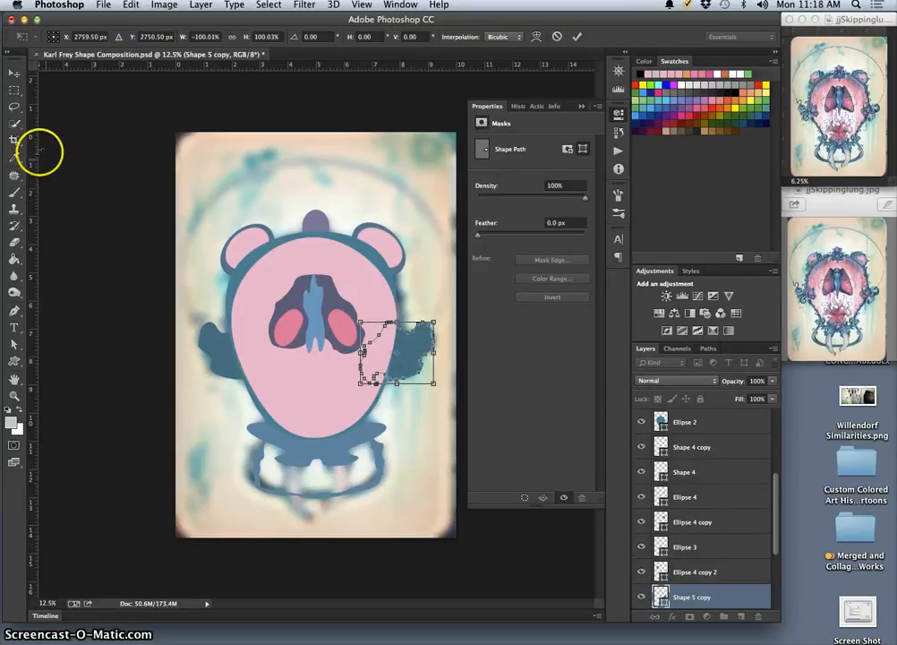
{"action": "left_click", "coordinate": [15, 106]}
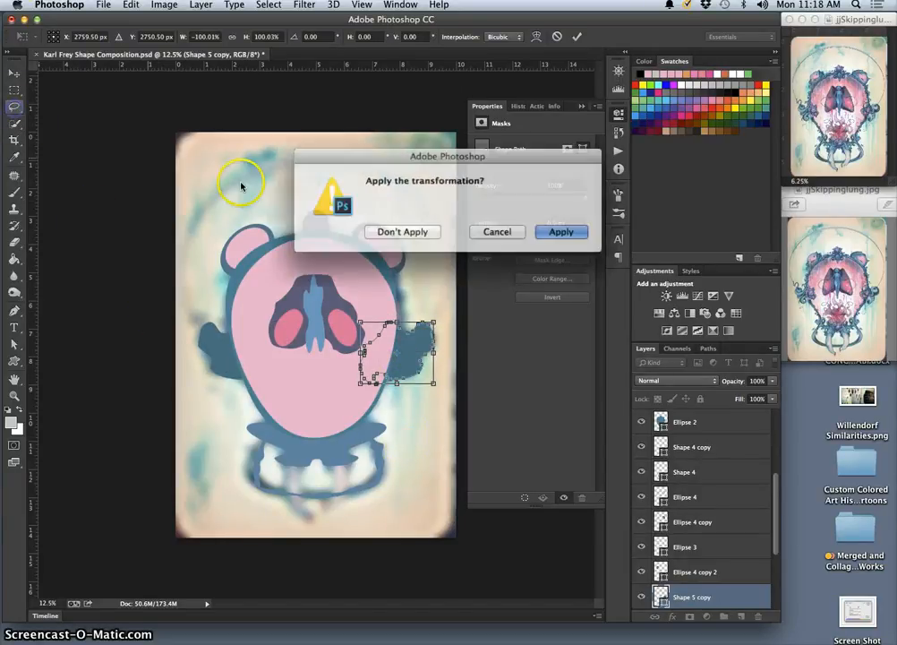
{"action": "left_click", "coordinate": [562, 231]}
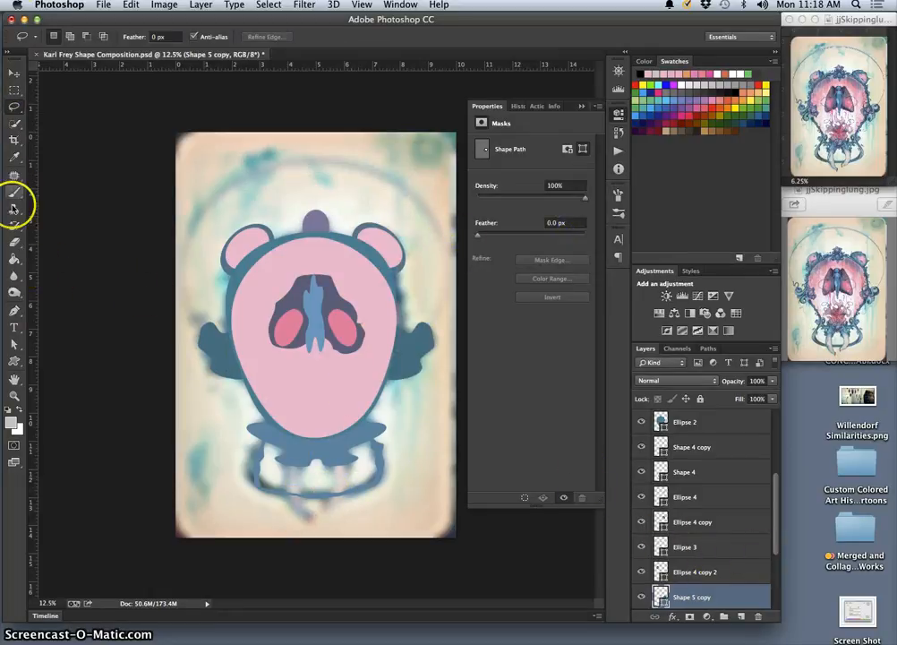
Draw an ellipse about 233 by 700 px over the left tusk below the jaw and fill it with the head's pink #e5b6cc
{"action": "left_click", "coordinate": [13, 361]}
{"action": "left_click", "coordinate": [13, 361]}
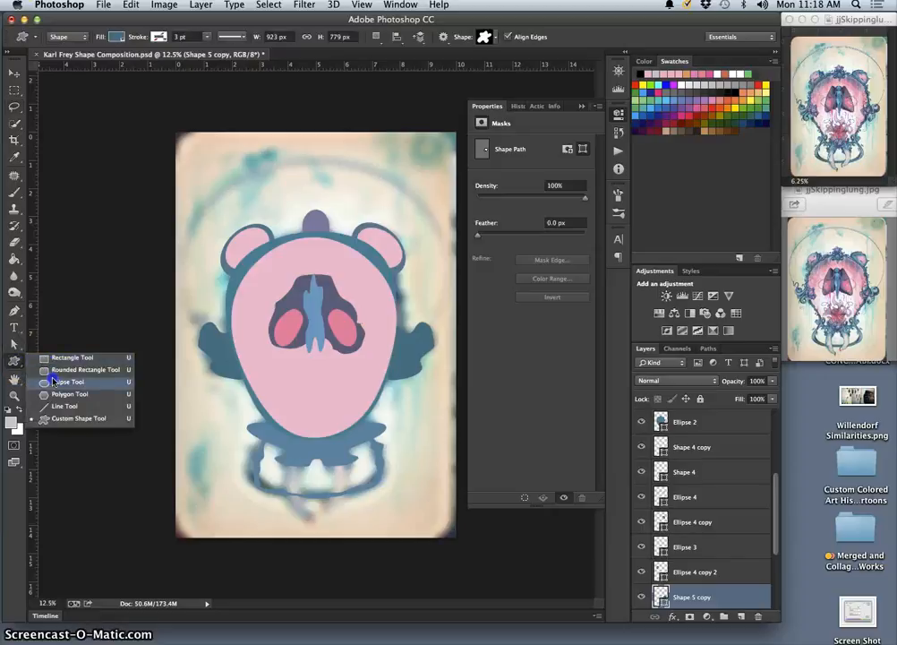
{"action": "left_click", "coordinate": [72, 382]}
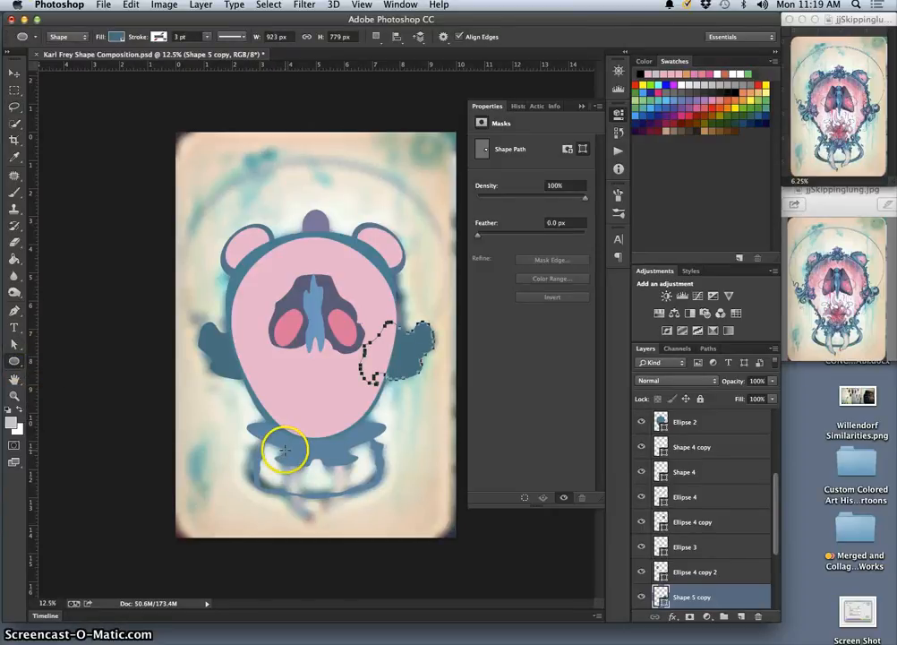
{"action": "left_click_drag", "start_coordinate": [284, 451], "coordinate": [310, 529]}
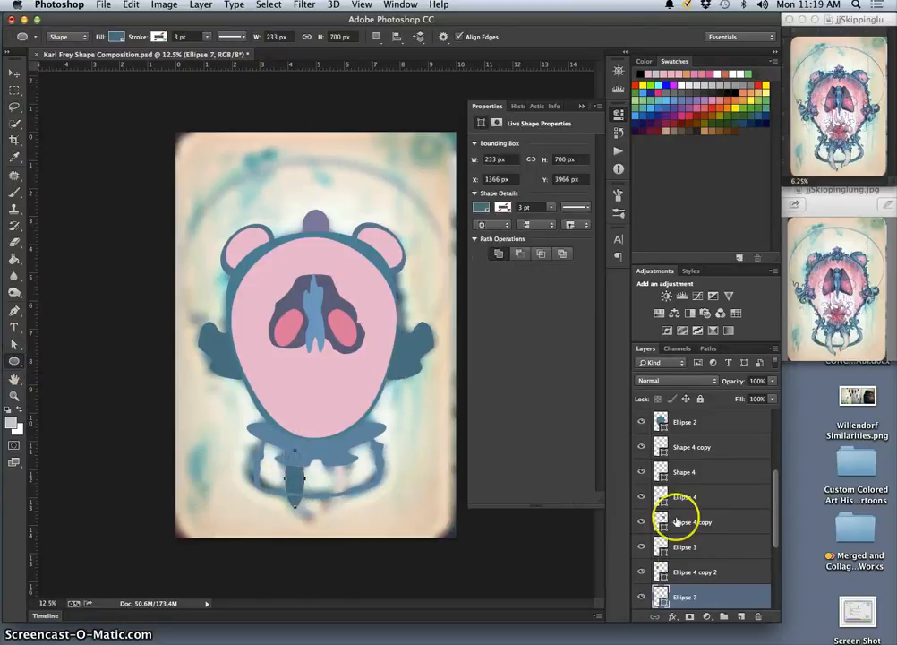
{"action": "double_click", "coordinate": [661, 596]}
{"action": "left_click", "coordinate": [365, 284]}
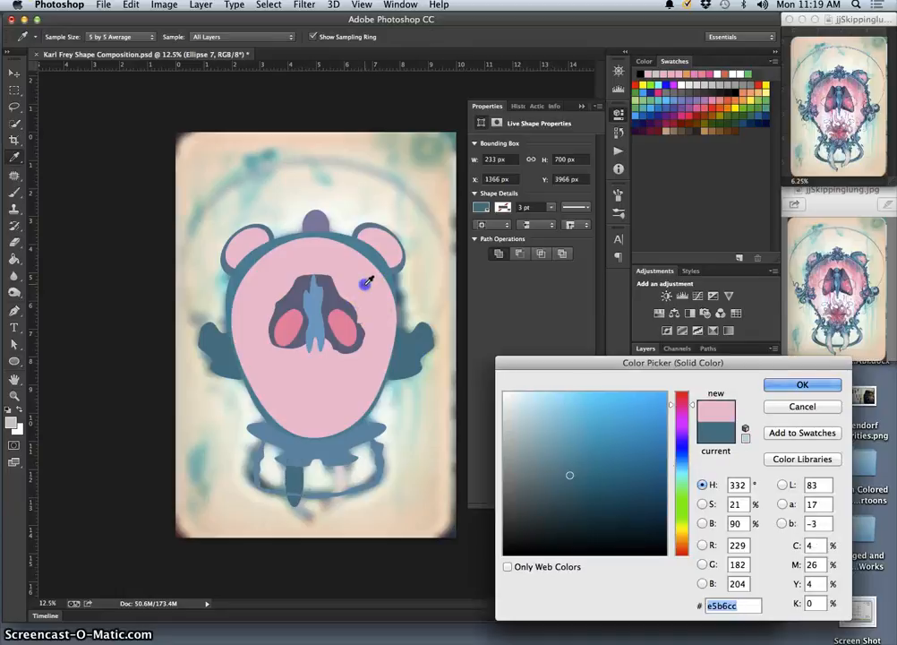
{"action": "left_click", "coordinate": [818, 391]}
Warp the pink ellipse into a curved tusk with its tip bent inward to match the painting, about 301 by 888 px
{"action": "key", "text": "super+t"}
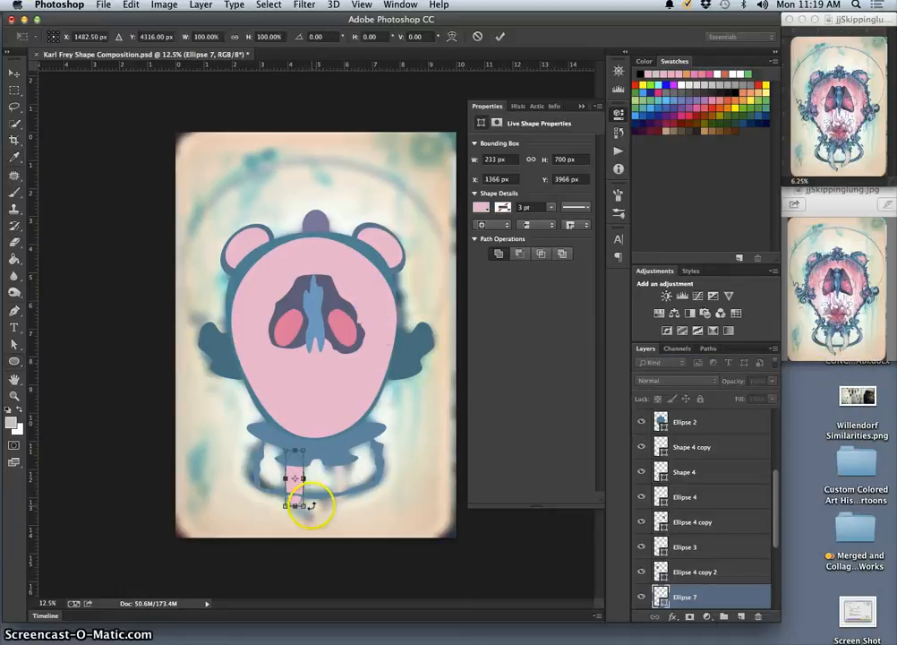
{"action": "left_click_drag", "start_coordinate": [308, 493], "coordinate": [305, 483]}
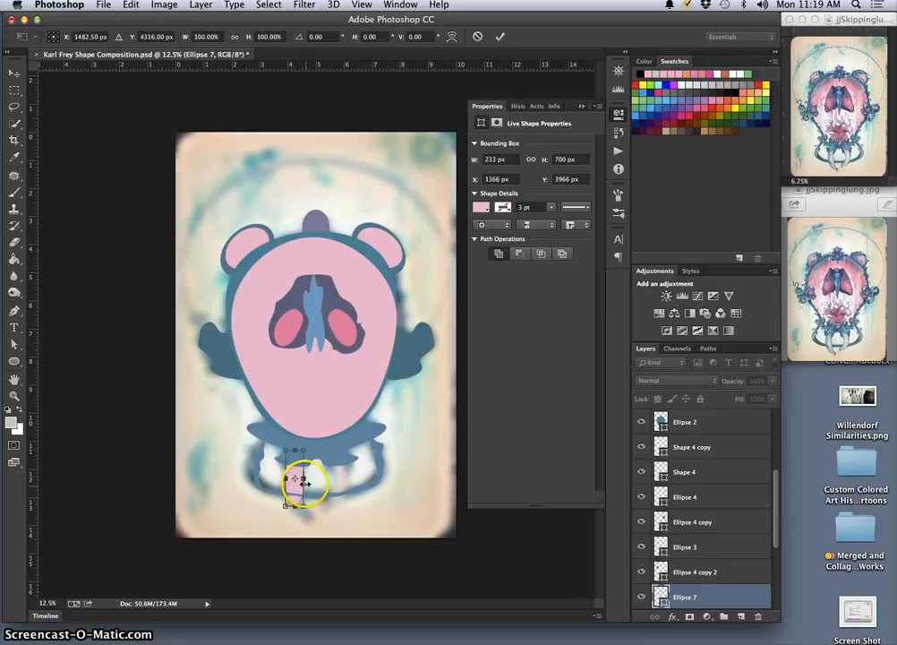
{"action": "right_click", "coordinate": [296, 479]}
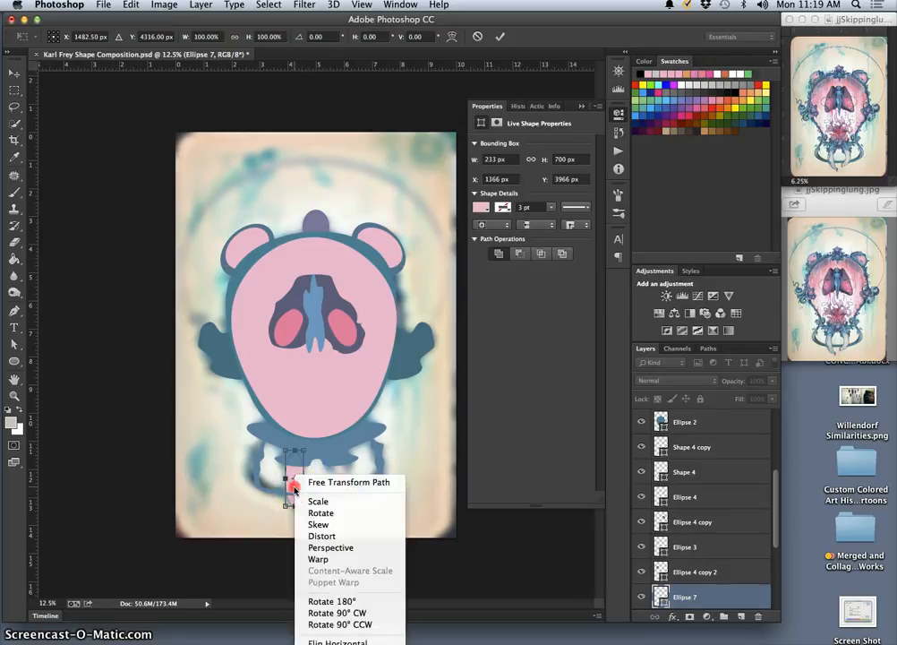
{"action": "left_click", "coordinate": [316, 559]}
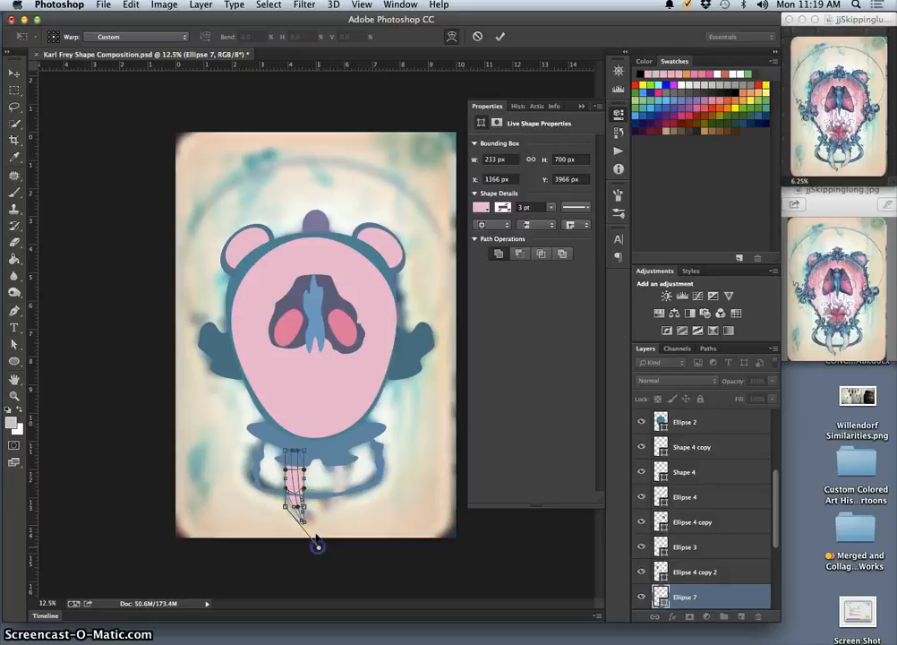
{"action": "left_click_drag", "start_coordinate": [317, 545], "coordinate": [318, 547]}
{"action": "left_click_drag", "start_coordinate": [299, 502], "coordinate": [307, 501]}
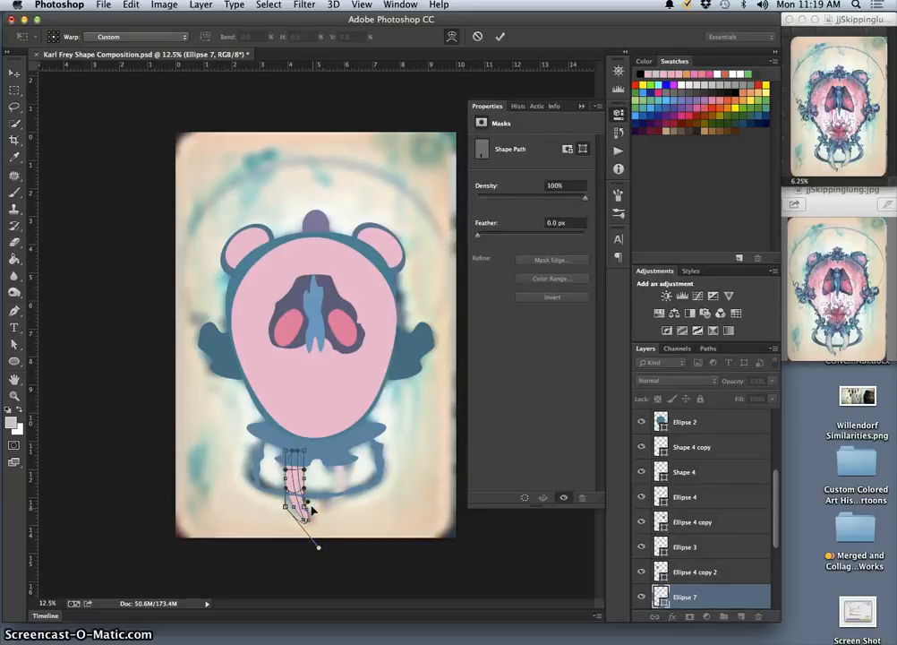
{"action": "left_click", "coordinate": [303, 475]}
{"action": "left_click", "coordinate": [286, 477]}
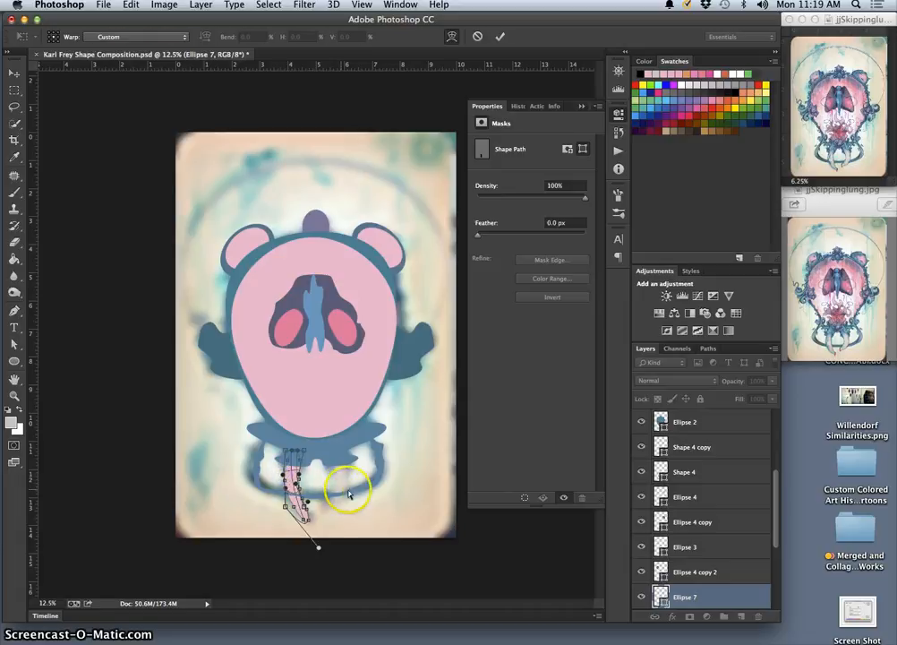
{"action": "key", "text": "Return"}
{"action": "left_click", "coordinate": [538, 244]}
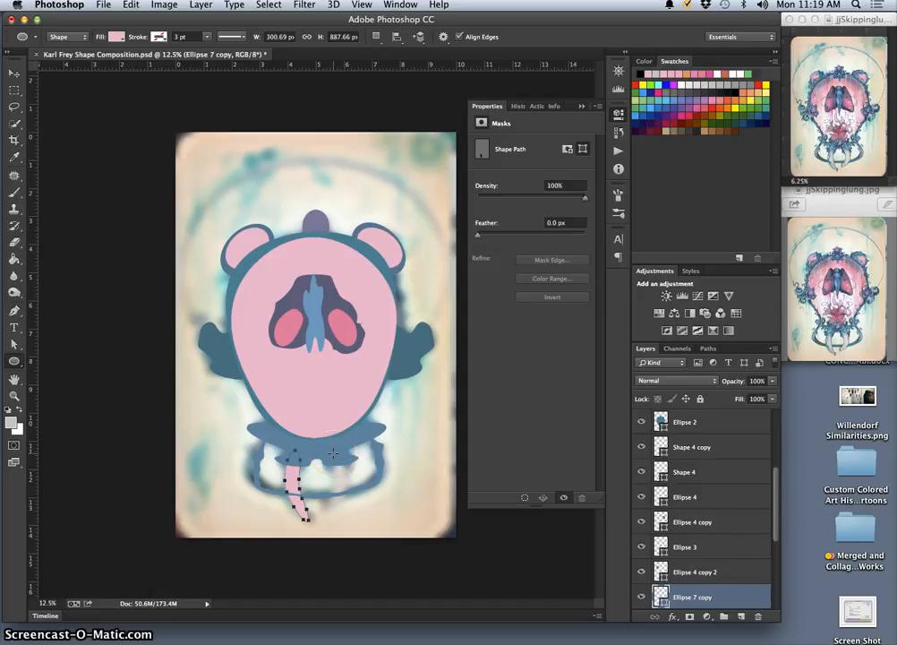
Flip the tusk copy horizontally over the right painted tusk, scaling it to about 113.7% width and 96.9% height
{"action": "key", "text": "ctrl+t"}
{"action": "left_click_drag", "start_coordinate": [286, 484], "coordinate": [335, 485]}
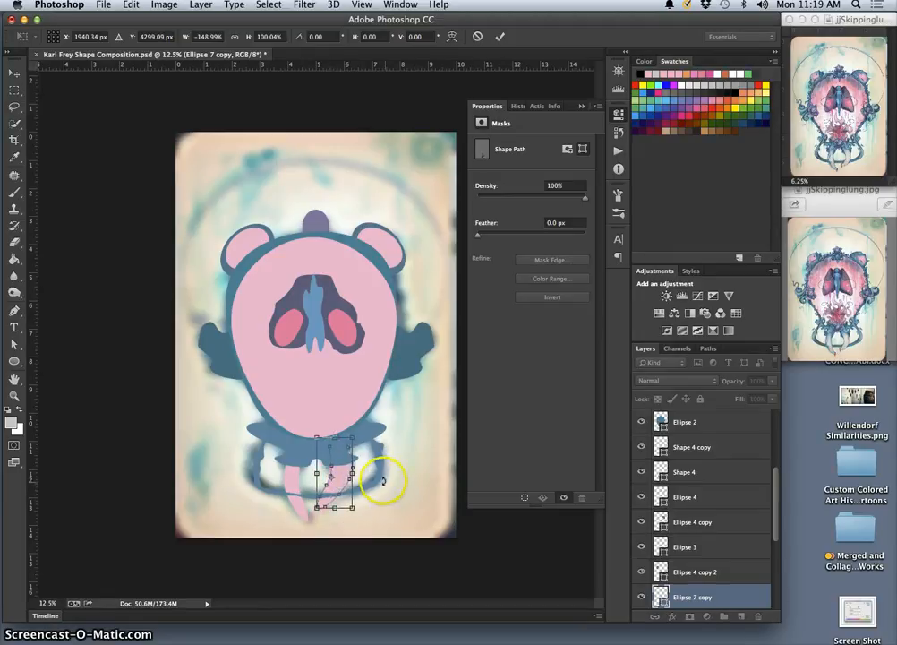
{"action": "left_click_drag", "start_coordinate": [352, 439], "coordinate": [349, 446]}
{"action": "left_click", "coordinate": [382, 486]}
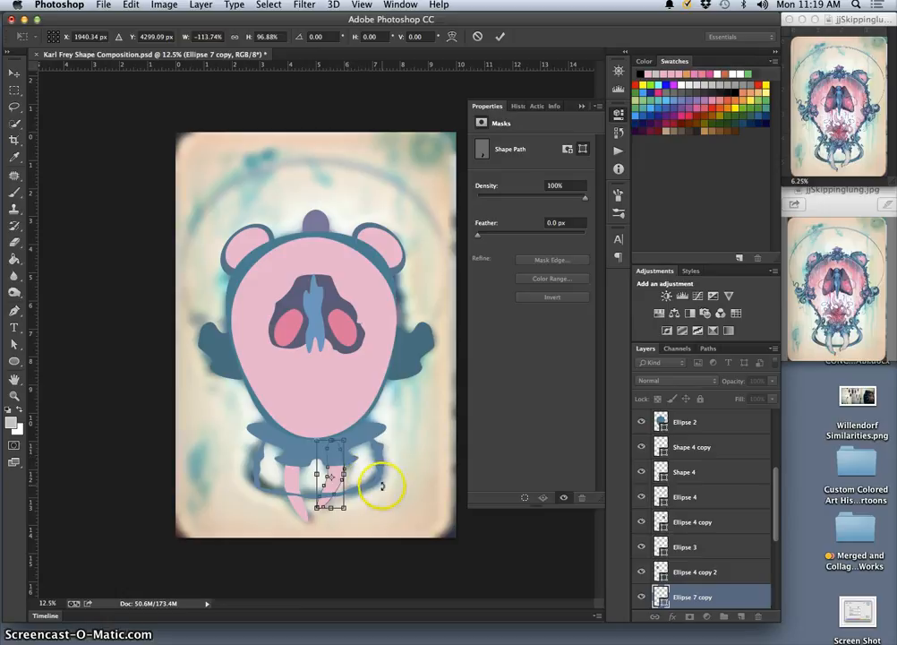
{"action": "left_click", "coordinate": [15, 106]}
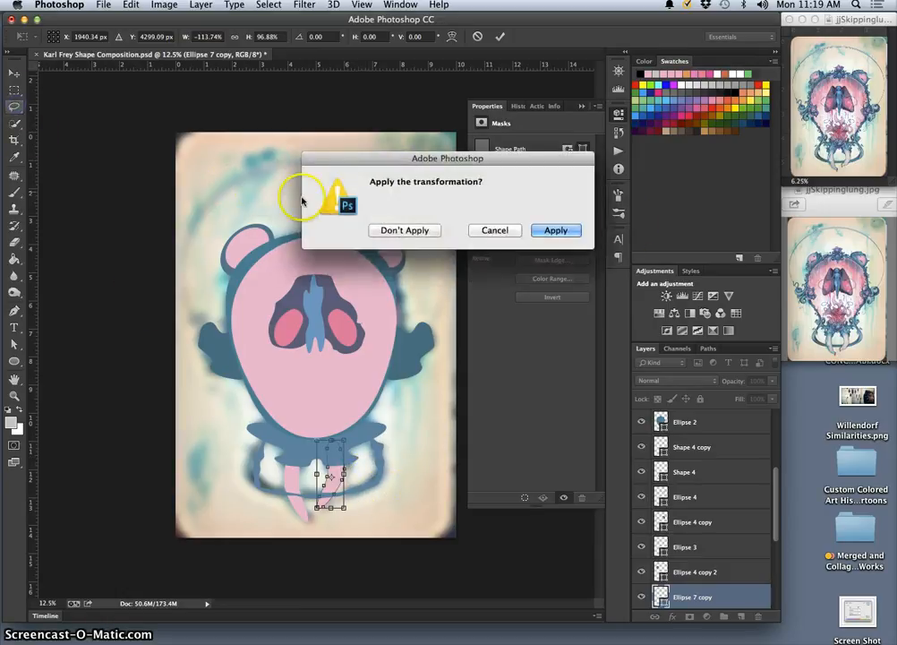
{"action": "left_click", "coordinate": [575, 231]}
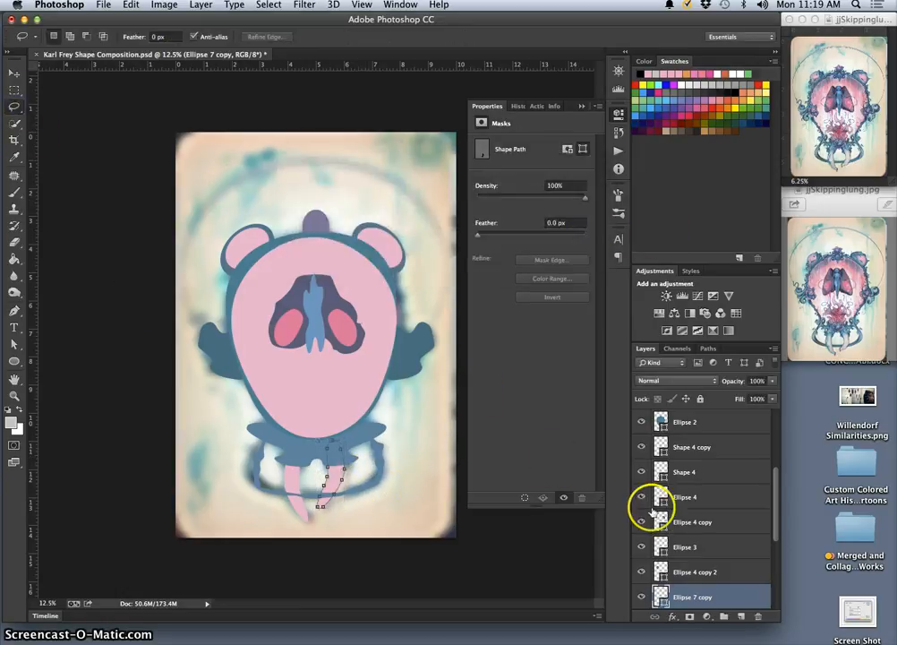
Check the shapes on their own by hiding Layer 1 copy, Layer 1 and Background, and show the three layers again
{"action": "scroll", "coordinate": [701, 562], "scroll_direction": "up", "scroll_amount": 4}
{"action": "left_click", "coordinate": [699, 555]}
{"action": "scroll", "coordinate": [699, 560], "scroll_direction": "up", "scroll_amount": 2}
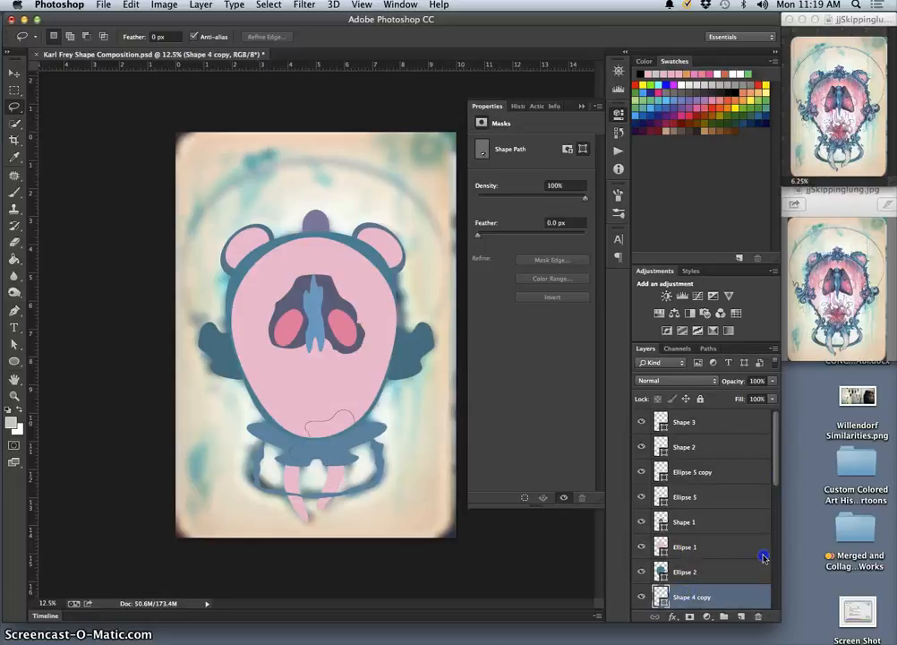
{"action": "scroll", "coordinate": [763, 558], "scroll_direction": "down", "scroll_amount": 5}
{"action": "left_click", "coordinate": [696, 555]}
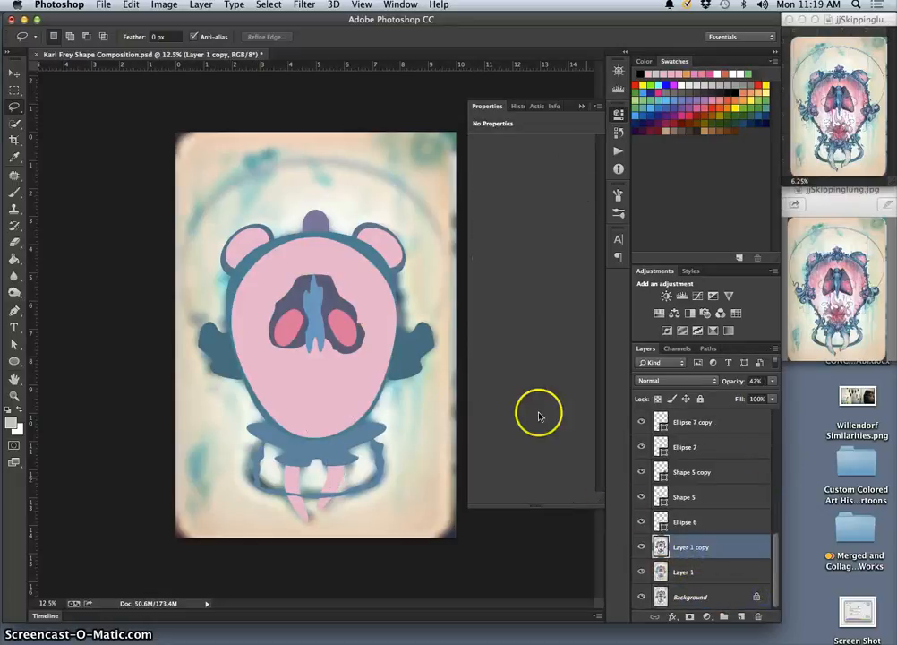
{"action": "left_click", "coordinate": [642, 573]}
{"action": "left_click", "coordinate": [641, 548]}
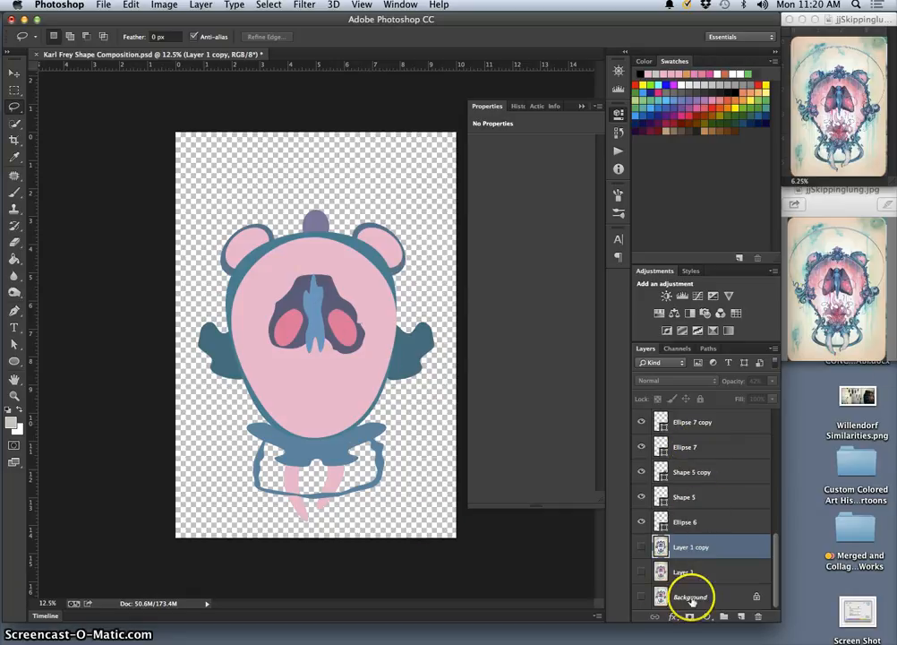
{"action": "left_click", "coordinate": [642, 548]}
{"action": "left_click", "coordinate": [641, 596]}
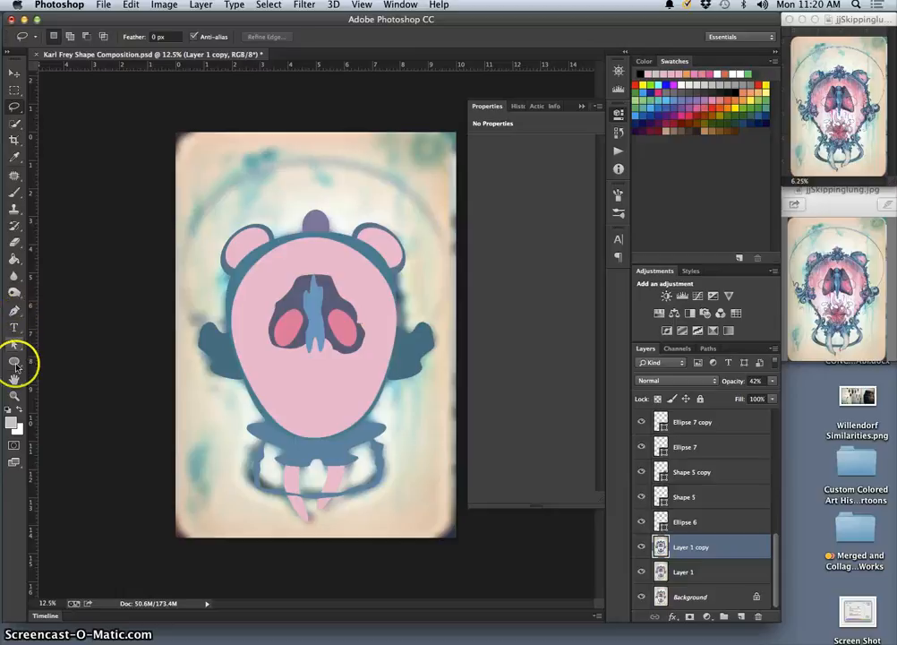
Draw a custom blob over the head's lower part above Layer 1 copy, rotated about 173.2° and scaled to about 1072 by 1135 px
{"action": "left_click_drag", "start_coordinate": [13, 360], "coordinate": [64, 419]}
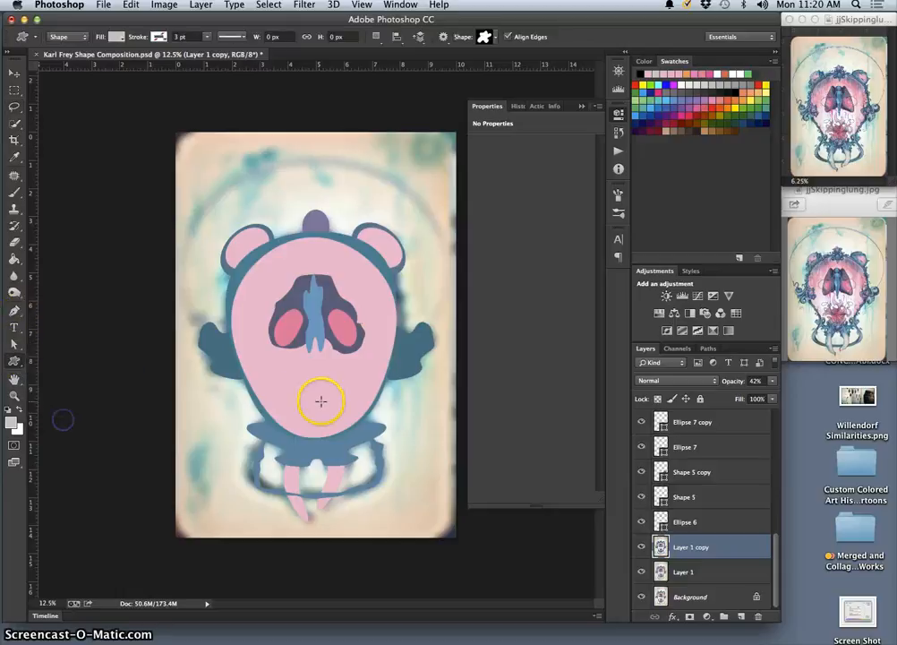
{"action": "left_click_drag", "start_coordinate": [292, 375], "coordinate": [355, 437]}
{"action": "key", "text": "super+t"}
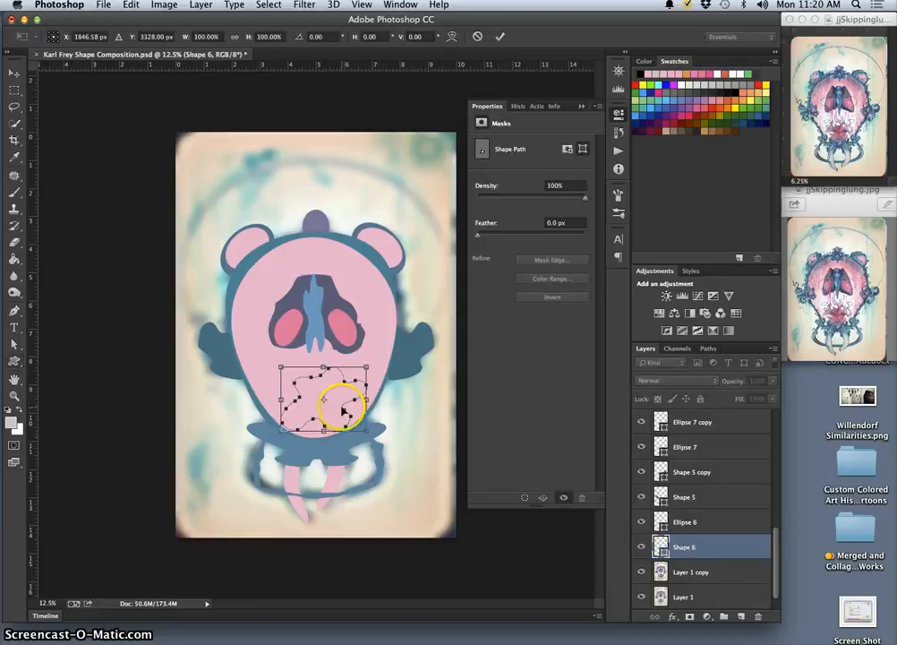
{"action": "left_click_drag", "start_coordinate": [374, 358], "coordinate": [265, 460]}
{"action": "left_click", "coordinate": [299, 394]}
{"action": "left_click_drag", "start_coordinate": [304, 386], "coordinate": [299, 388]}
{"action": "left_click_drag", "start_coordinate": [312, 430], "coordinate": [367, 449]}
{"action": "left_click", "coordinate": [298, 387]}
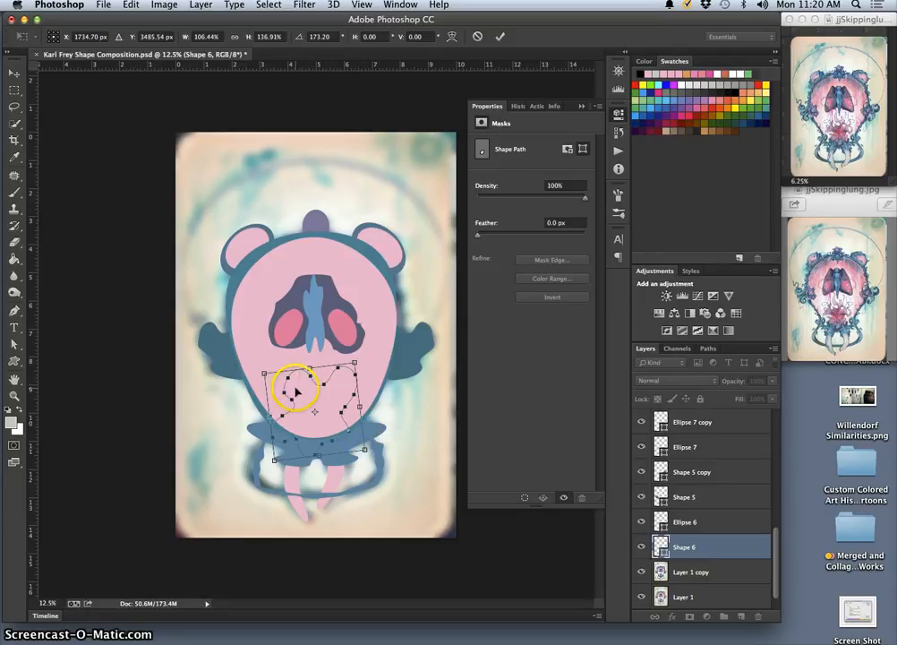
{"action": "key", "text": "Return"}
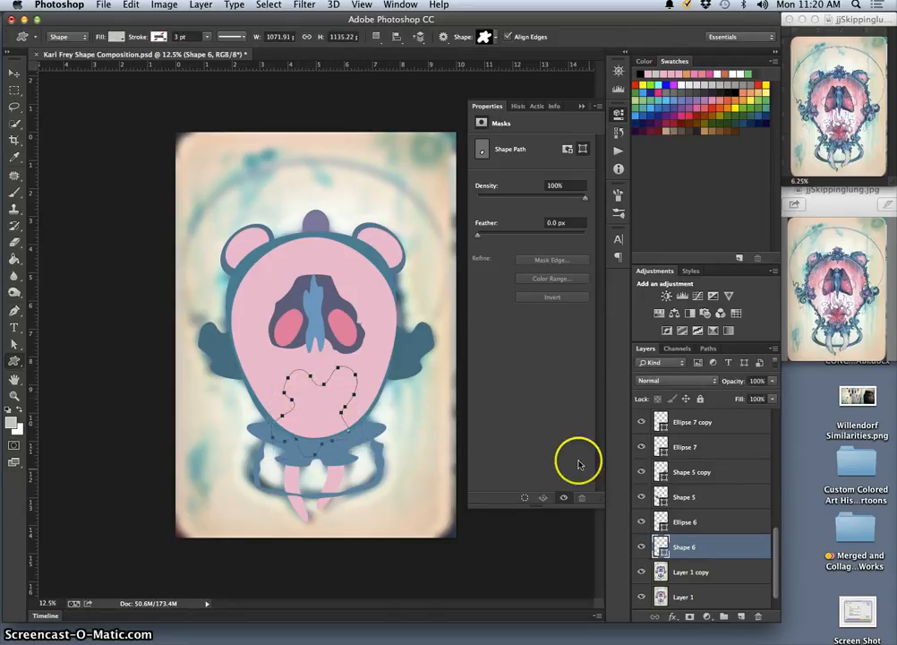
Fill the new blob with the deeper pink #e5779c sampled from the right wing ellipse
{"action": "double_click", "coordinate": [661, 545]}
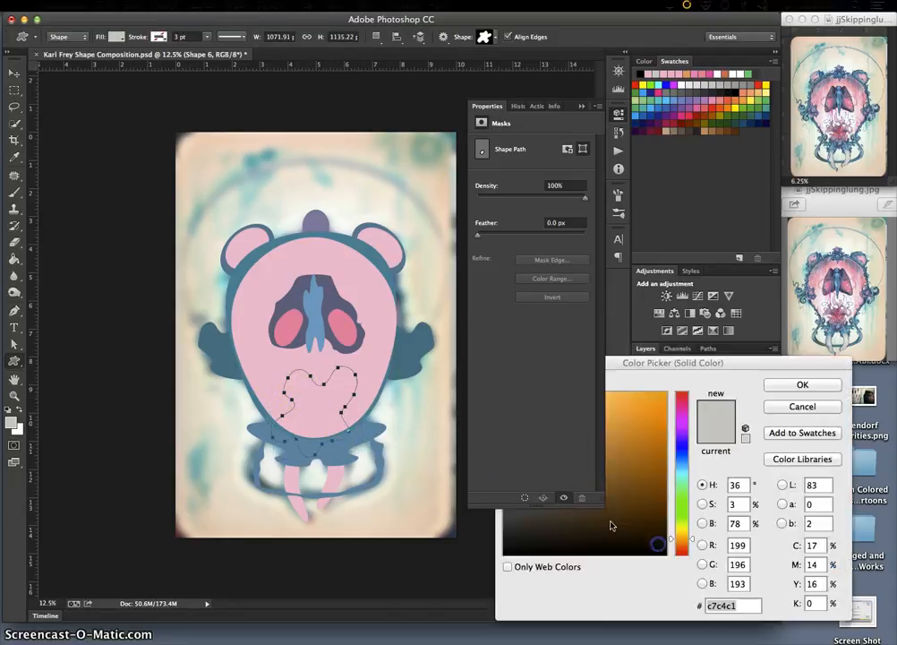
{"action": "left_click", "coordinate": [342, 325]}
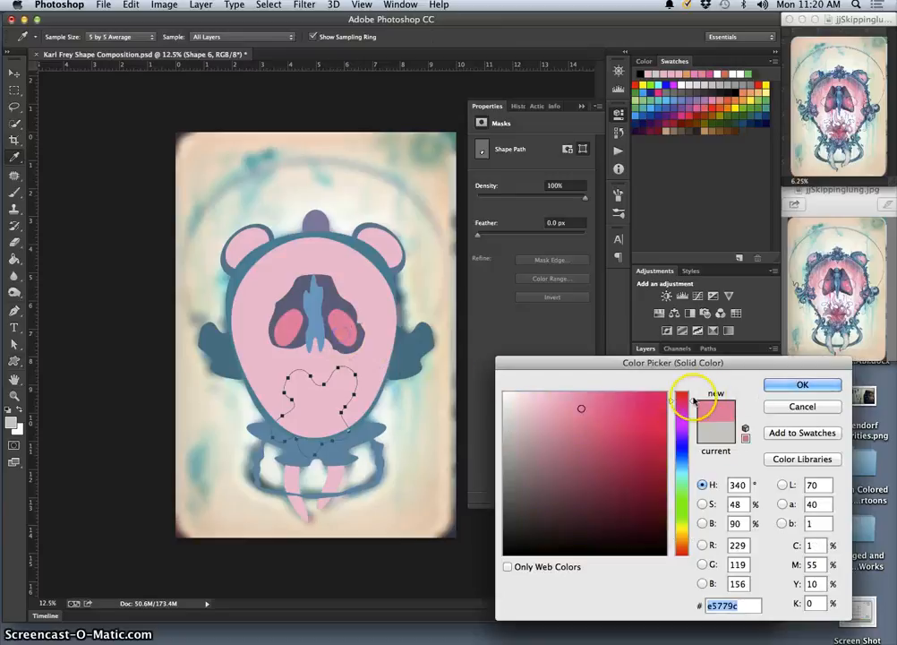
{"action": "left_click", "coordinate": [776, 384]}
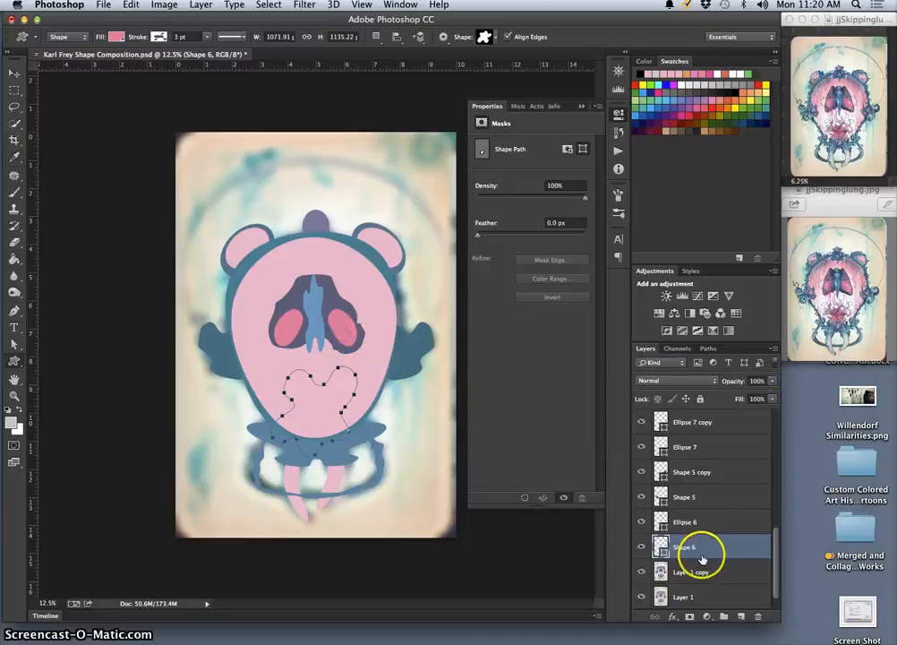